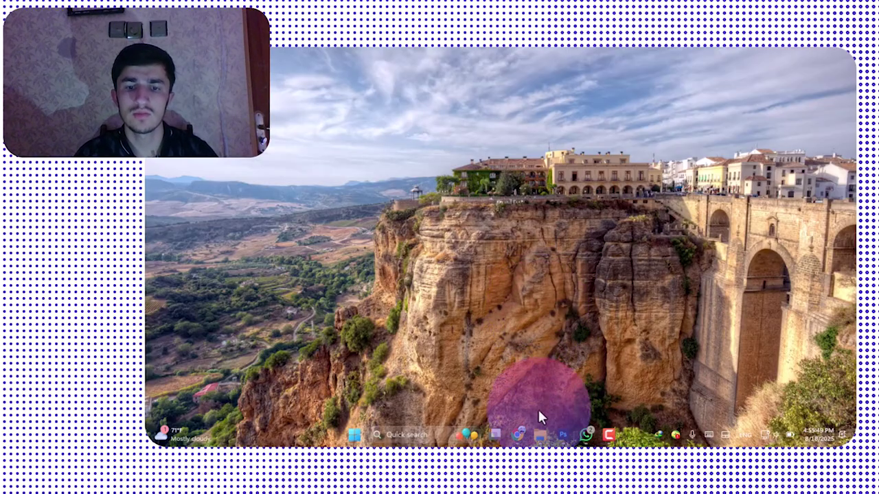
- Browse the Persian fonts category on abasvp.ir in Chrome and go to page 3 of the listing
mouse_move(522, 429)
left_click(519, 392)
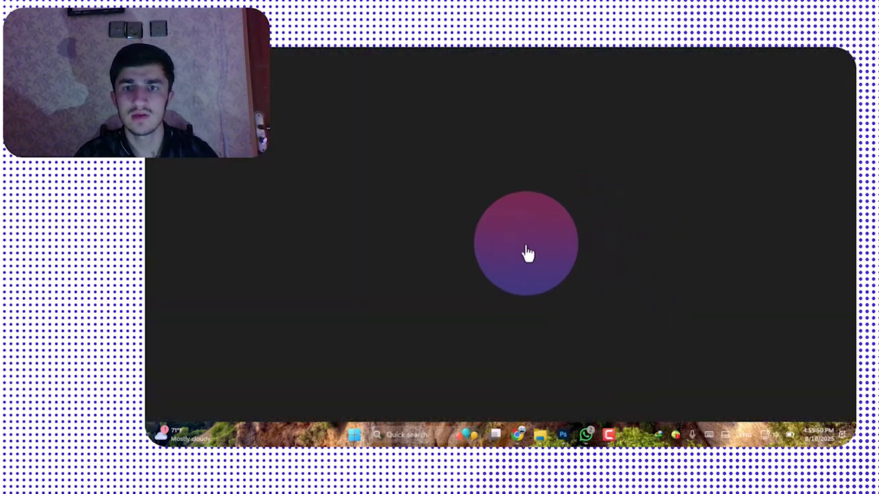
scroll(555, 281, "down", 3)
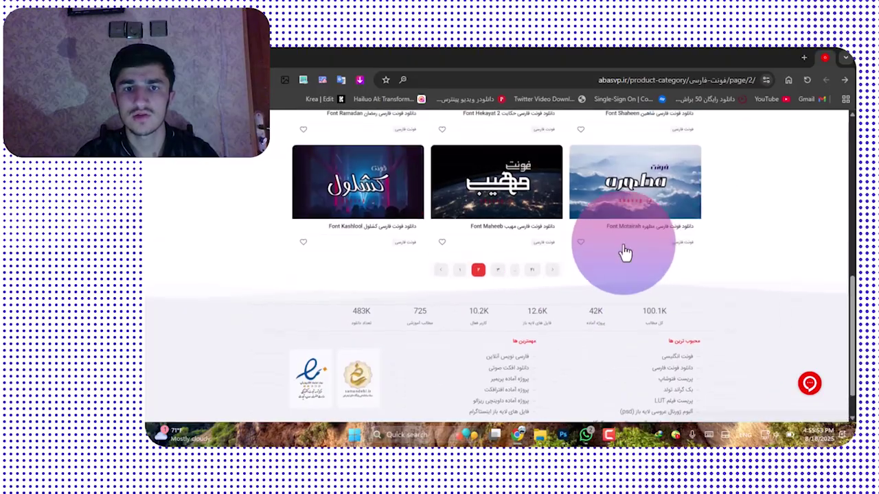
scroll(513, 264, "up", 3)
scroll(507, 284, "down", 3)
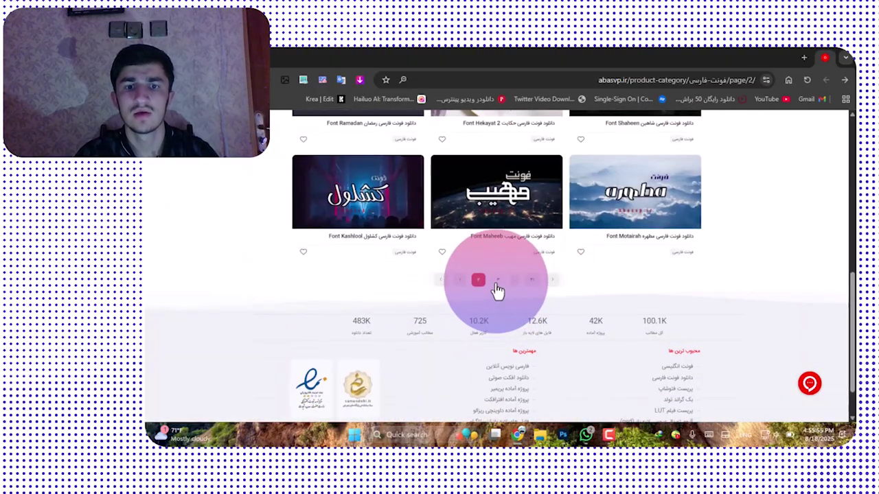
left_click(496, 280)
scroll(530, 251, "up", 3)
scroll(555, 252, "down", 4)
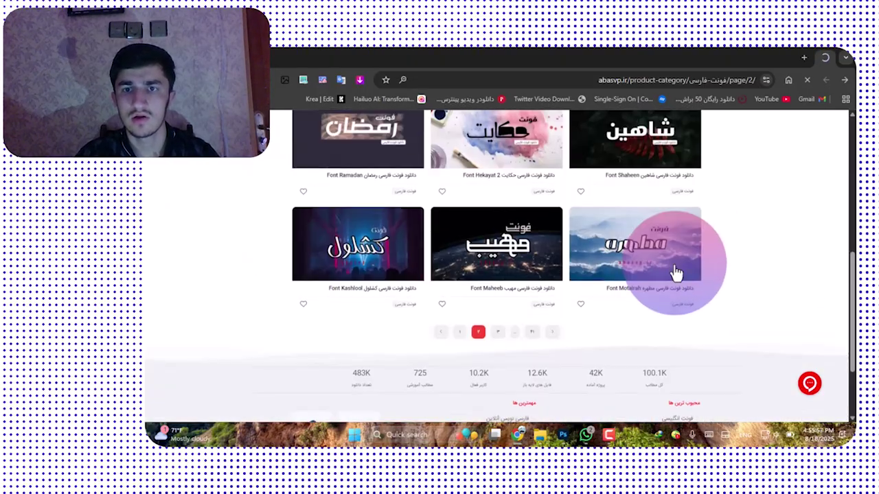
scroll(539, 256, "up", 2)
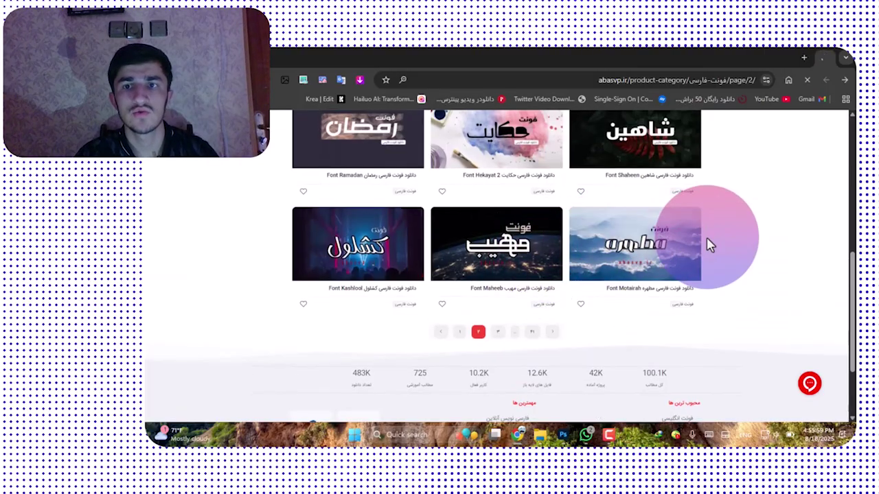
scroll(480, 241, "down", 2)
scroll(451, 235, "up", 4)
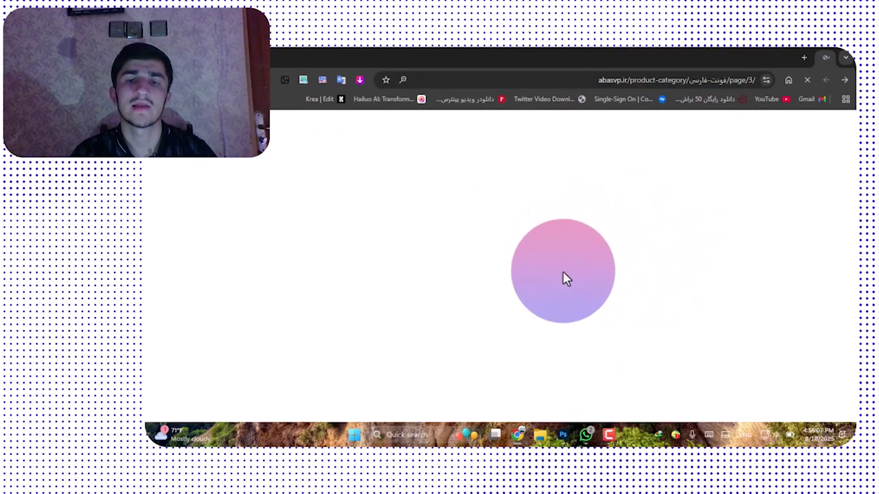
- Switch to Photoshop and close all the open documents
mouse_move(563, 435)
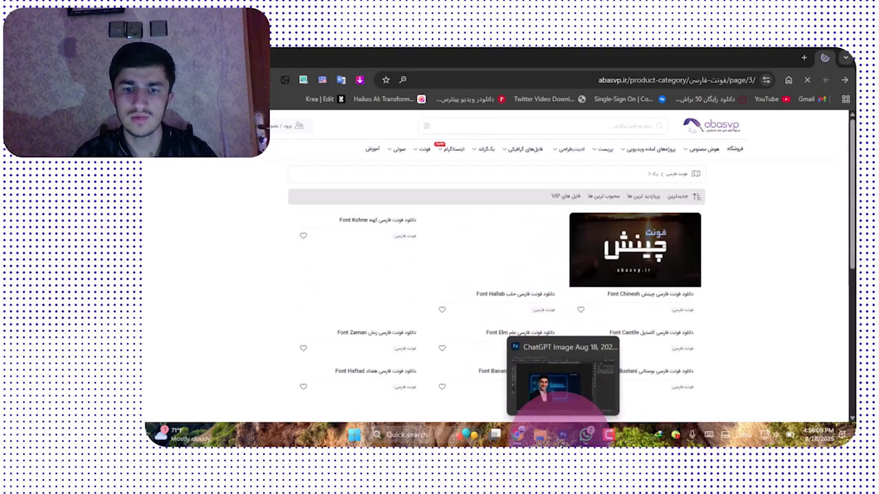
left_click(560, 385)
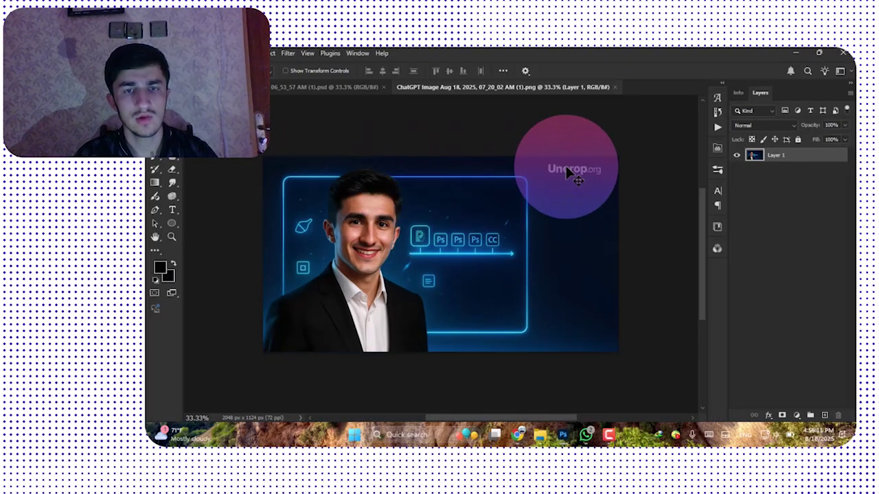
key("ctrl+w")
key("ctrl+w")
key("ctrl+w")
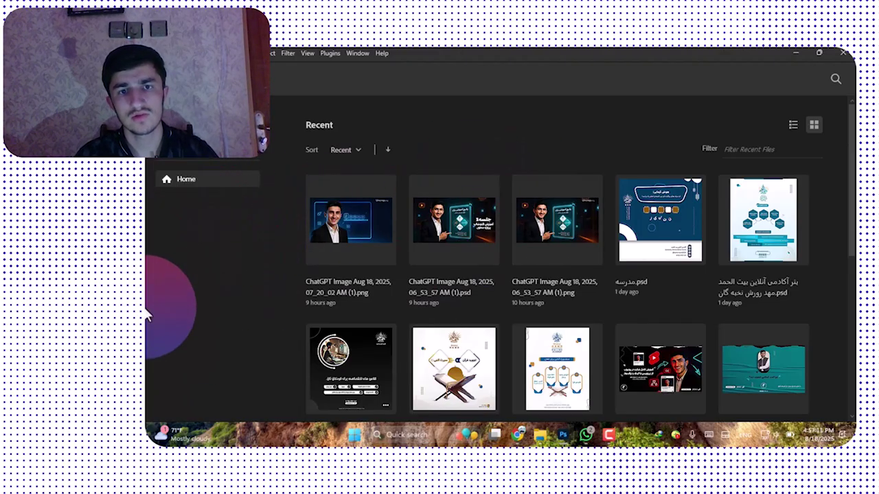
- View the Desktop folder in the Open dialog and the New Document dialog, dismissing both without opening or creating a file
scroll(844, 196, "down", 5)
scroll(824, 206, "up", 5)
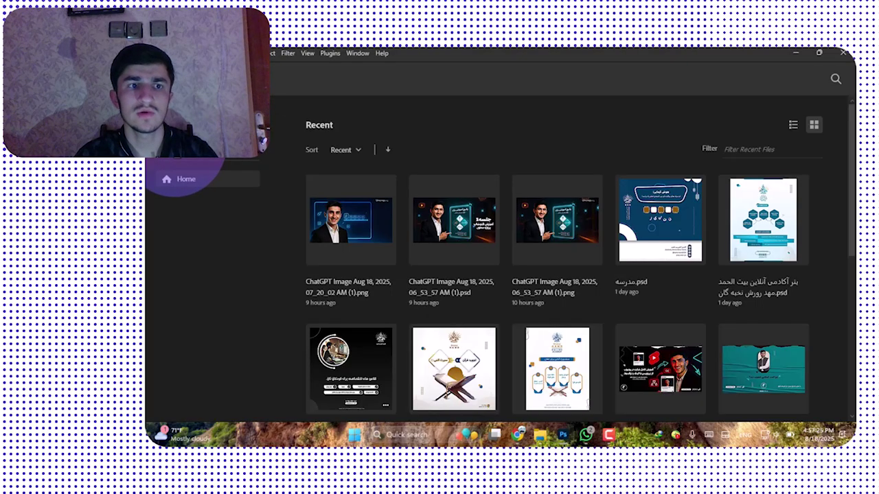
key("ctrl+o")
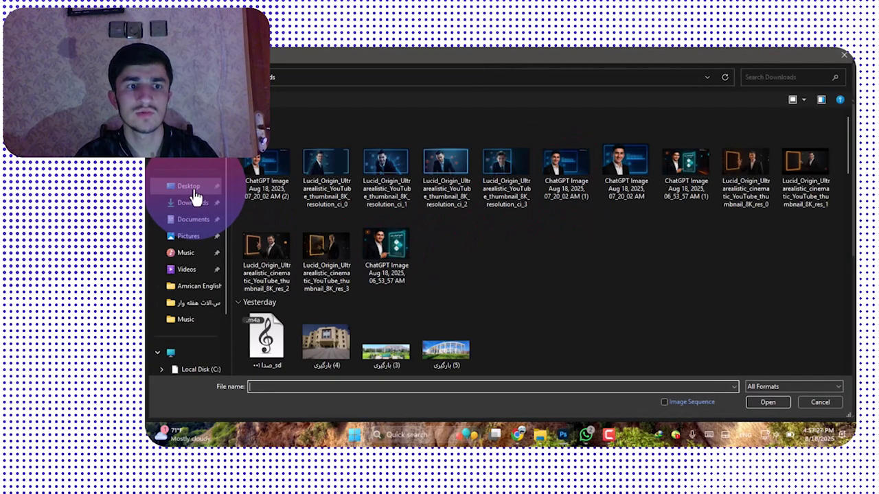
left_click(189, 186)
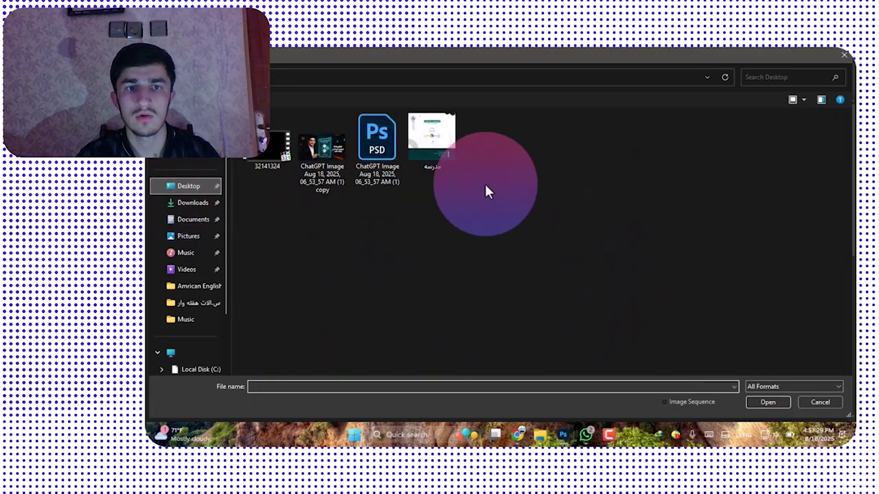
left_click(813, 403)
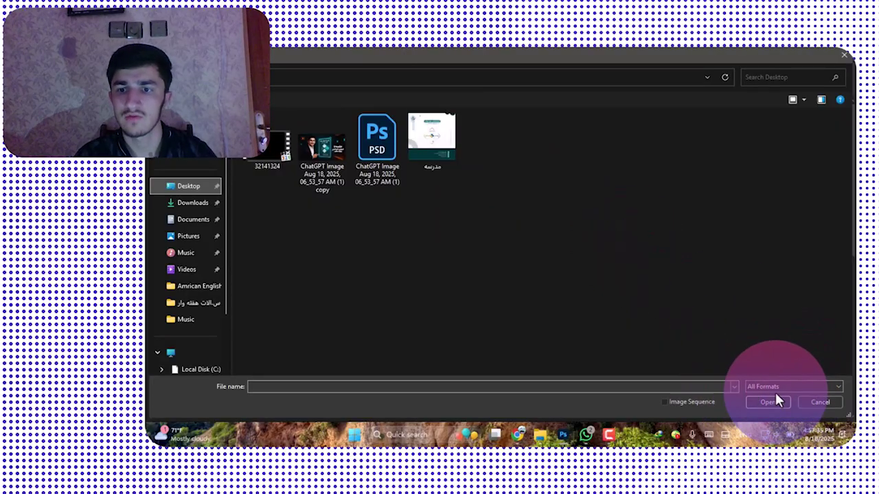
left_click(814, 407)
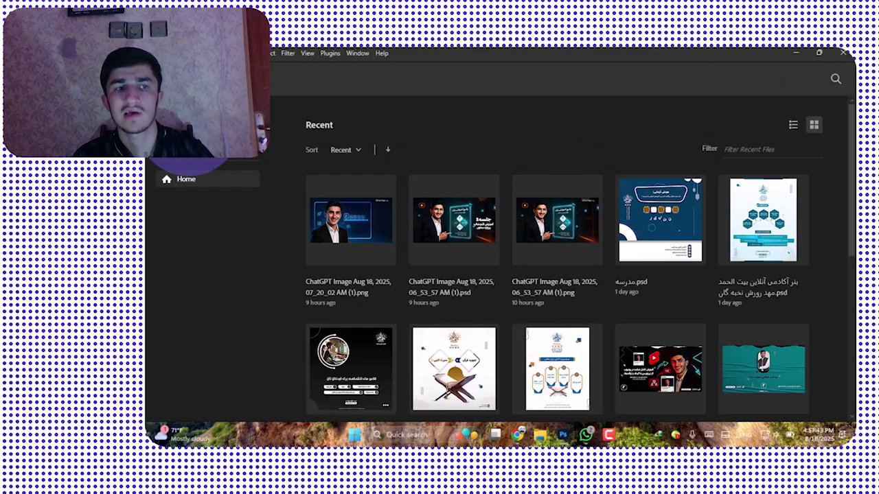
key("ctrl+n")
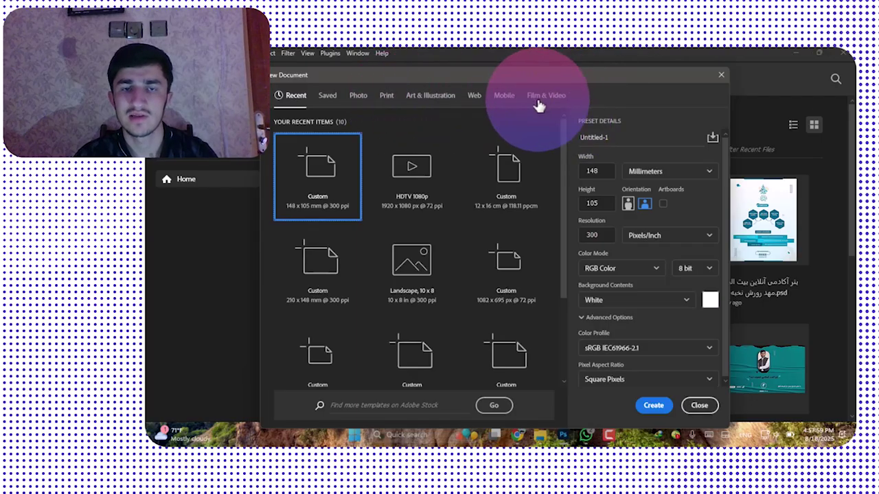
left_click(721, 75)
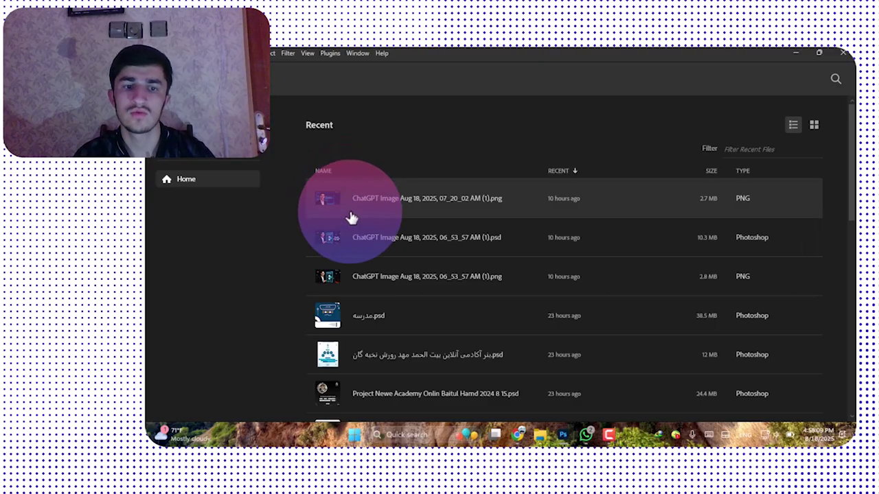
- Show the recent files as a list and look through them
scroll(364, 275, "down", 3)
scroll(383, 303, "up", 3)
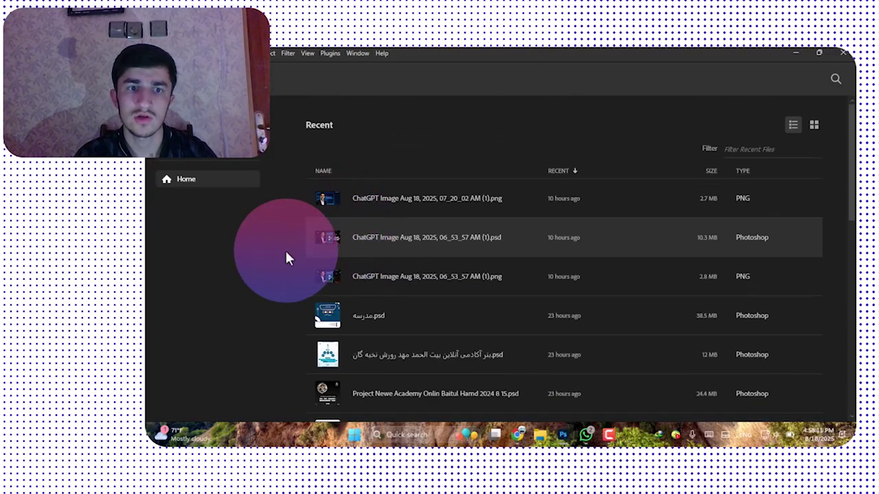
scroll(388, 302, "down", 5)
scroll(349, 210, "up", 5)
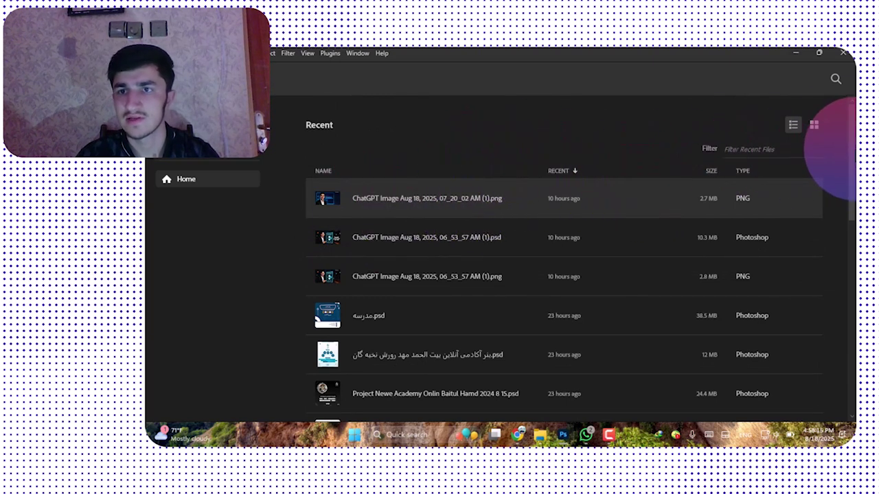
- Return the recent files to thumbnail view and look through the whole set
left_click(814, 131)
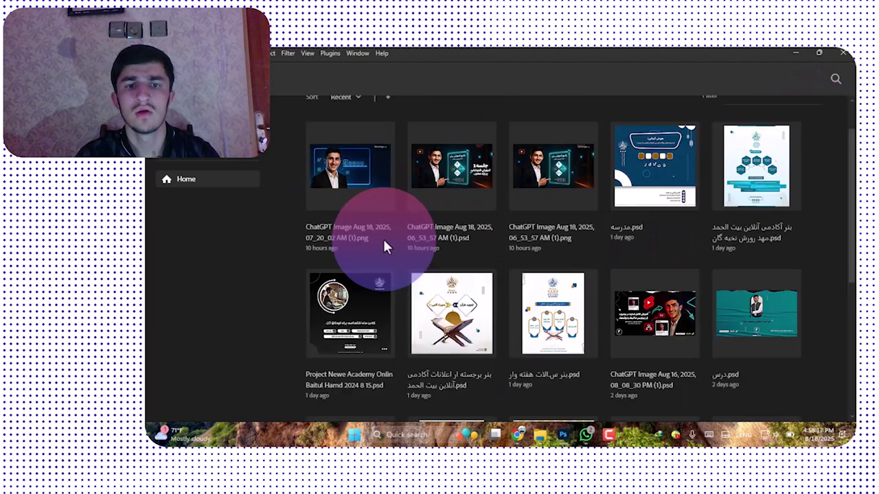
scroll(546, 335, "down", 4)
scroll(546, 335, "down", 2)
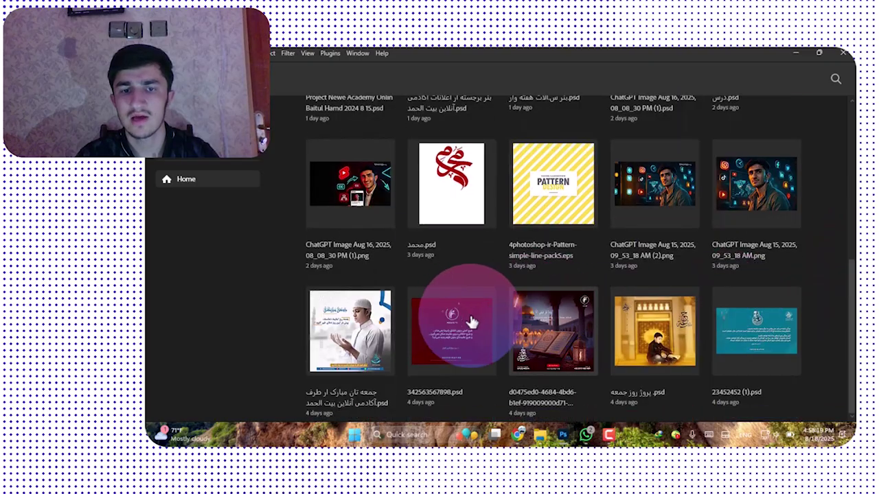
scroll(512, 247, "up", 6)
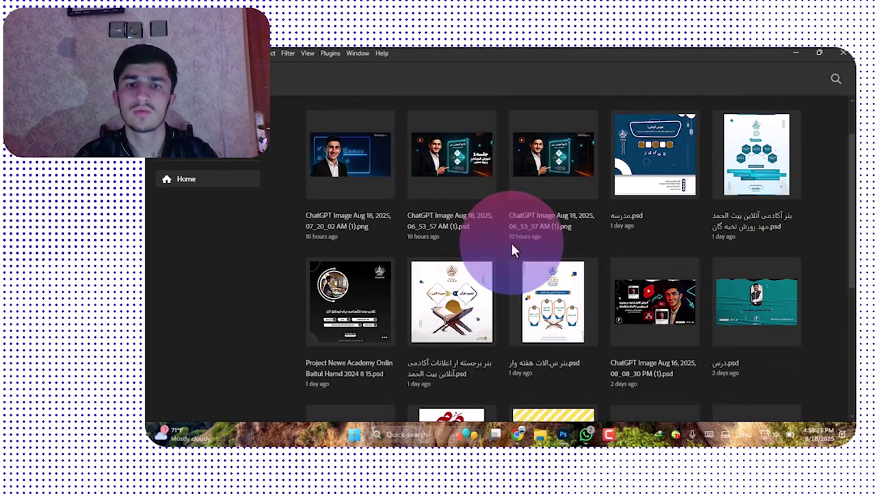
scroll(604, 288, "down", 6)
scroll(504, 197, "up", 4)
scroll(389, 373, "down", 4)
scroll(851, 216, "up", 1)
scroll(624, 163, "up", 4)
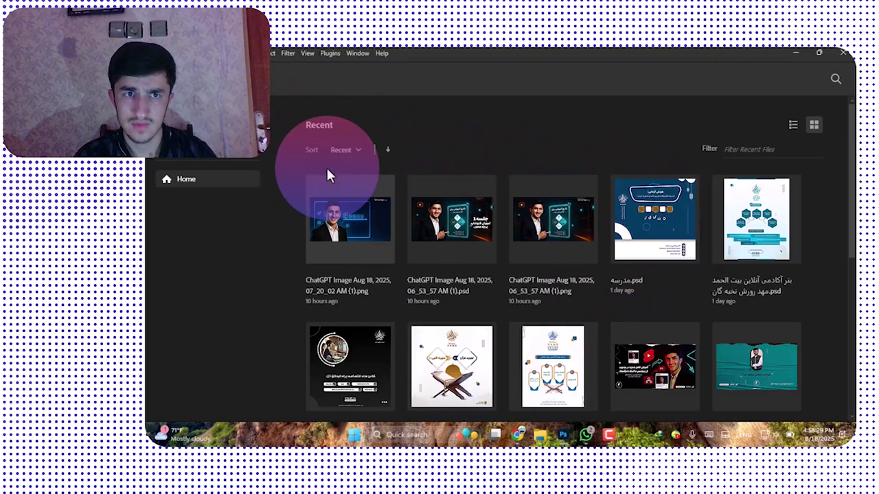
- Reverse the sort order of the recent files, restore it, and activate the recent files filter
left_click(388, 152)
left_click(388, 149)
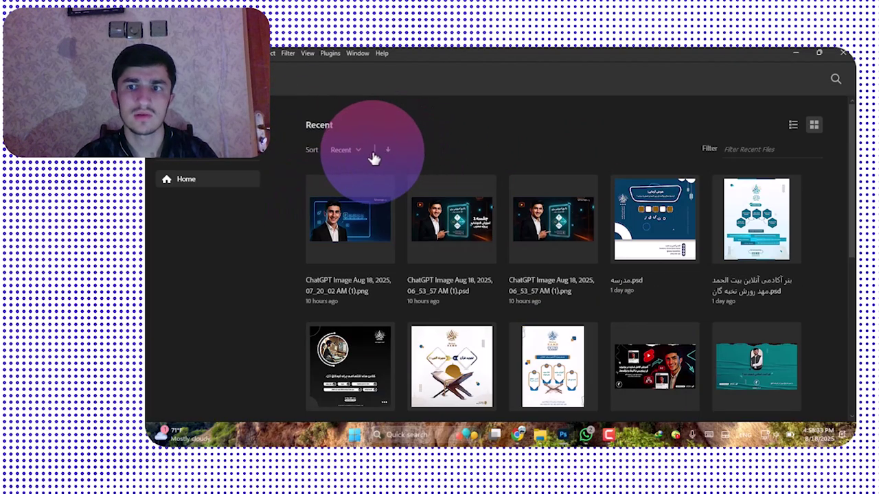
left_click(773, 151)
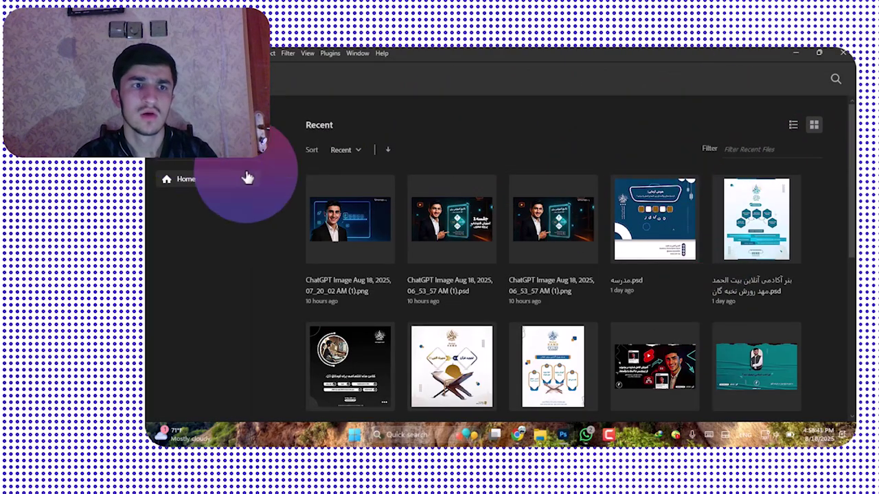
- Bring up the New Document dialog and open the Windows taskbar settings
key("ctrl+n")
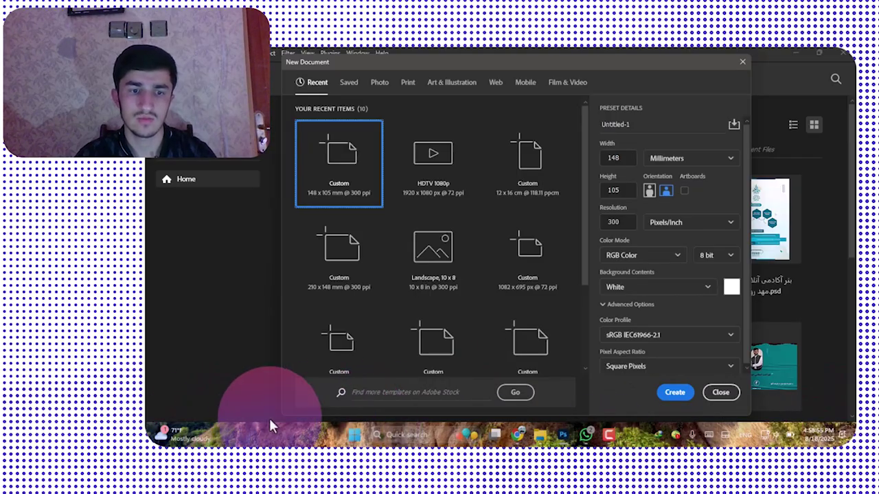
left_click(296, 432)
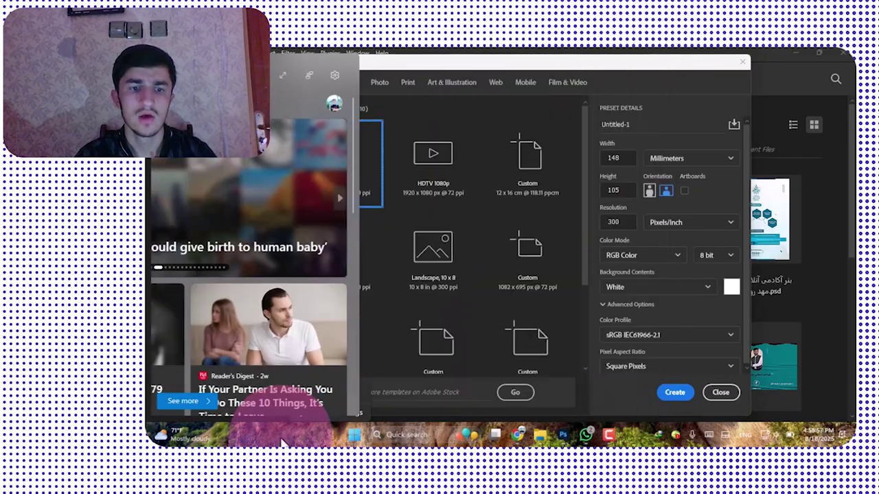
right_click(294, 431)
left_click(323, 413)
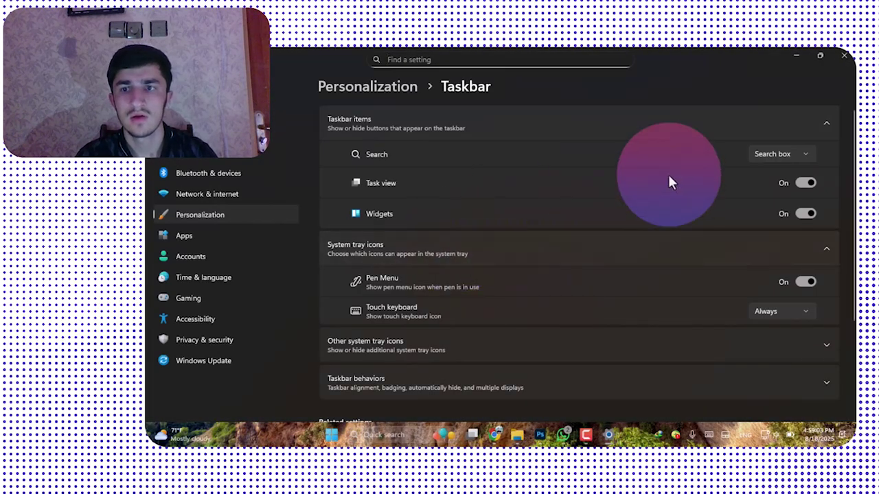
- Set the Windows taskbar to hide automatically in its behavior options and minimize the Settings window
scroll(669, 177, "down", 1)
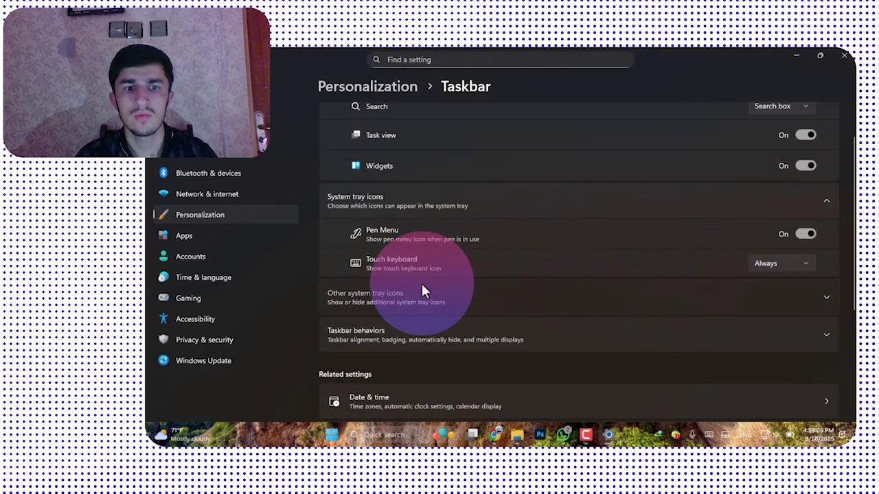
left_click(437, 297)
scroll(387, 330, "down", 1)
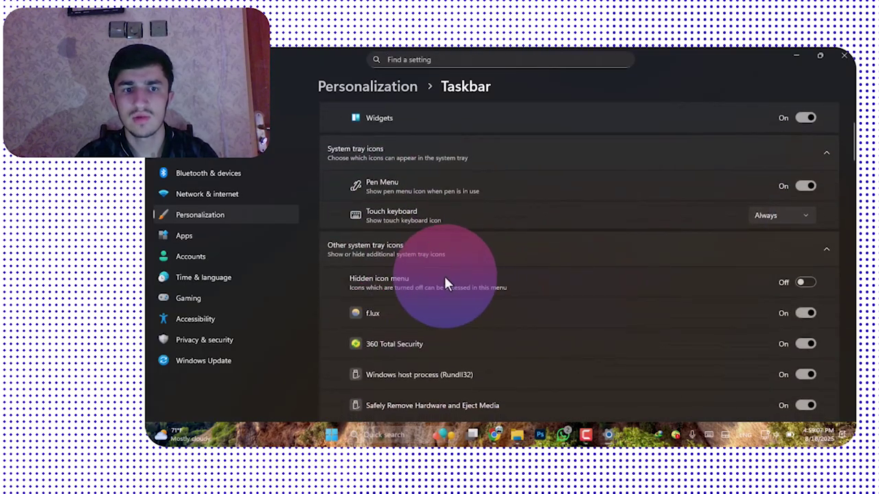
left_click(624, 249)
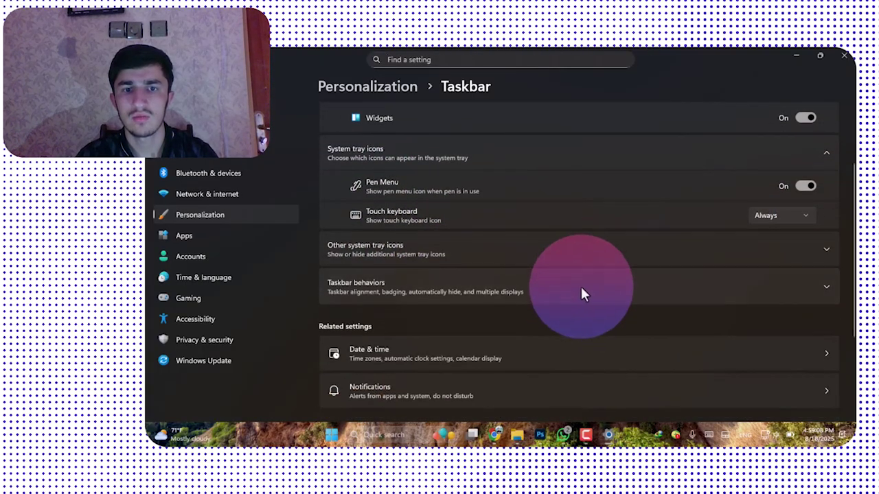
left_click(328, 288)
left_click(380, 340)
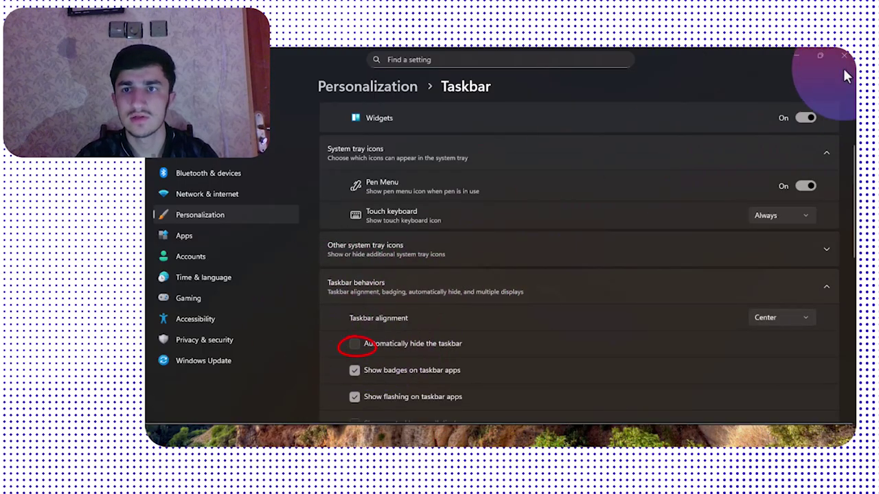
left_click(798, 55)
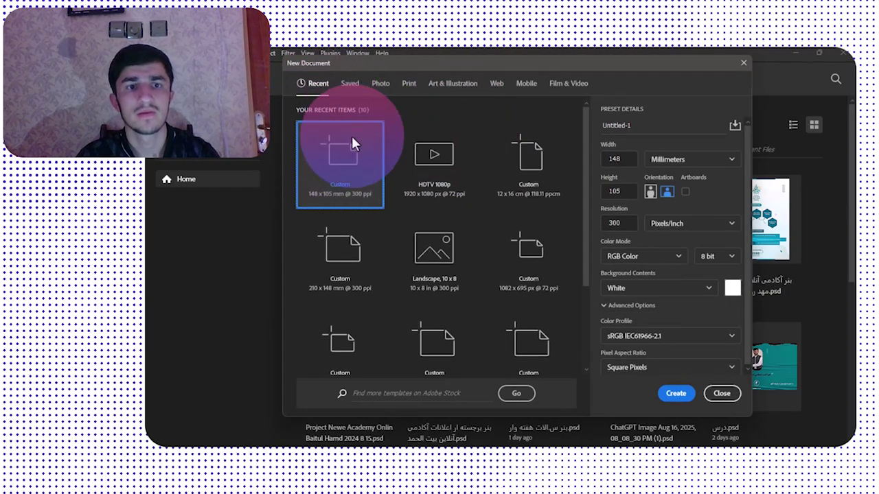
- Look through the recent document presets in the New Document dialog
scroll(502, 261, "down", 2)
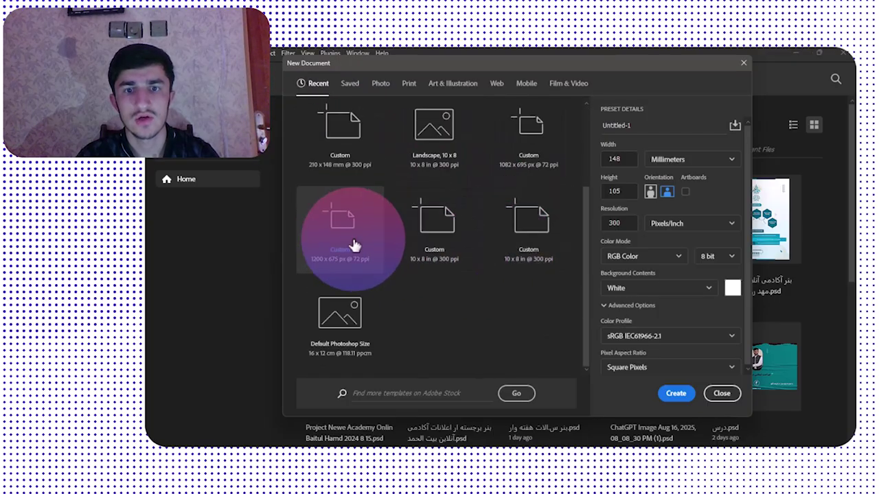
scroll(355, 245, "up", 2)
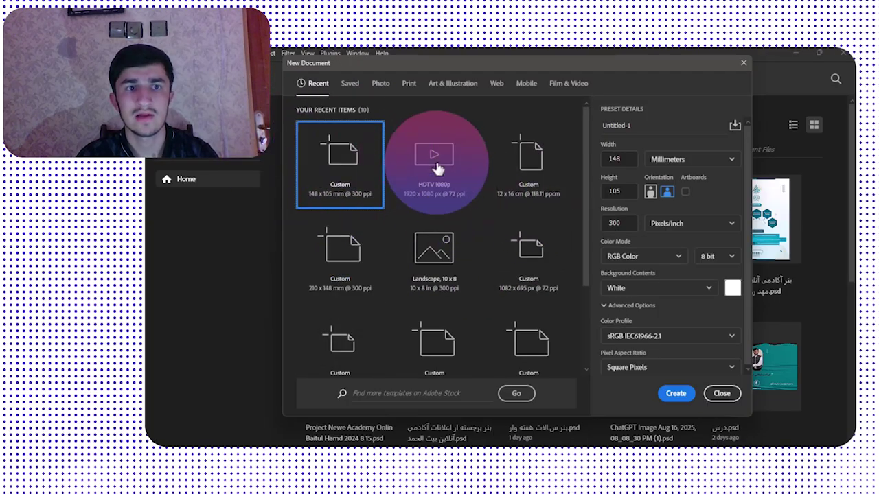
scroll(454, 251, "down", 2)
scroll(387, 277, "up", 2)
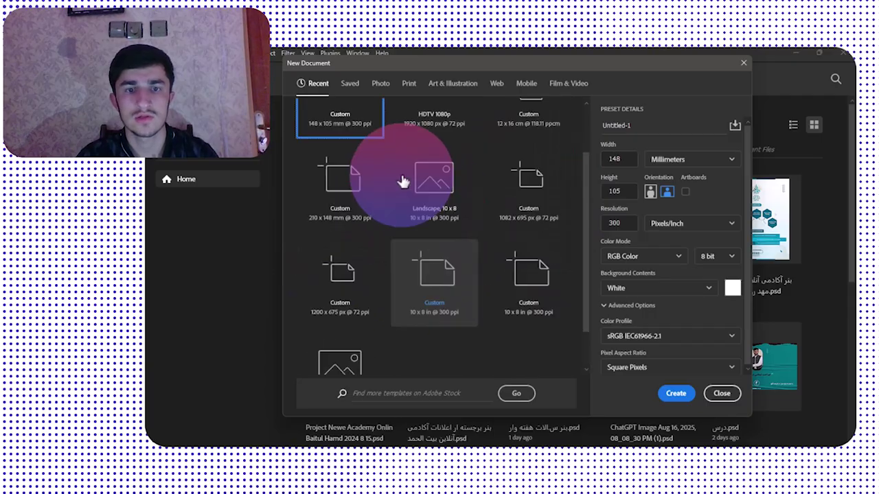
- Save the 148 x 105 mm, 300 ppi document settings as a preset named "ansr"
left_click(349, 85)
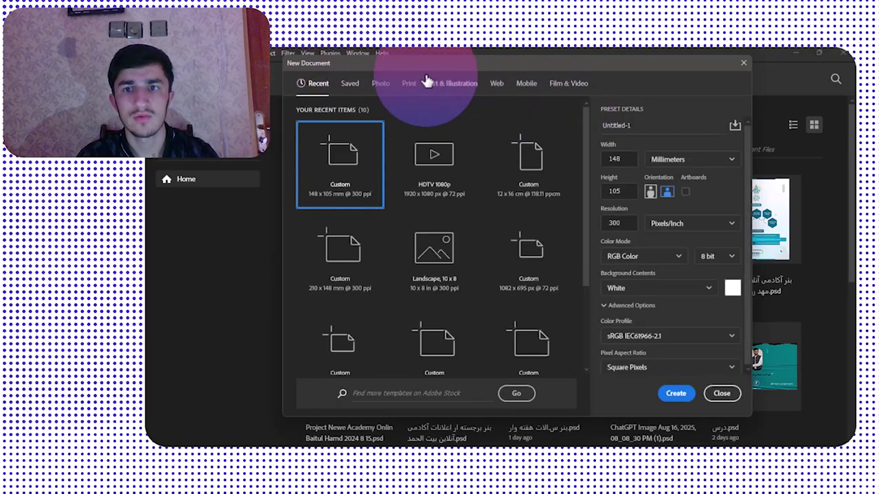
left_click(626, 161)
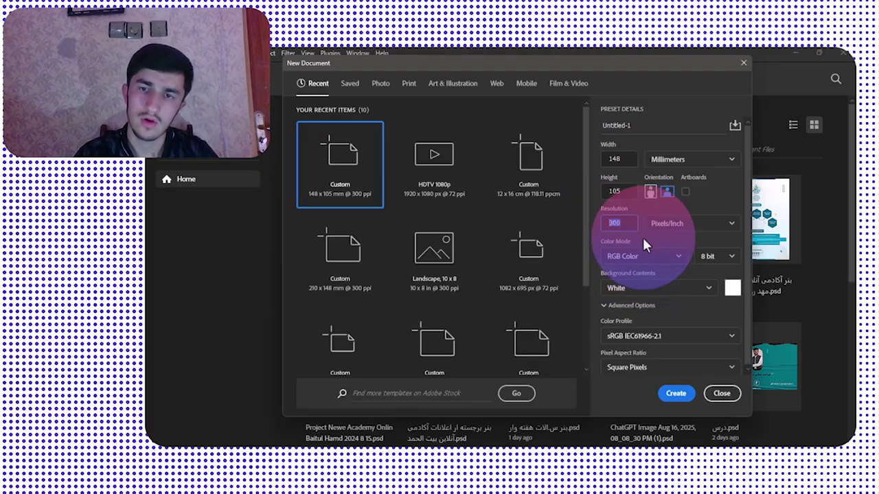
left_click(734, 127)
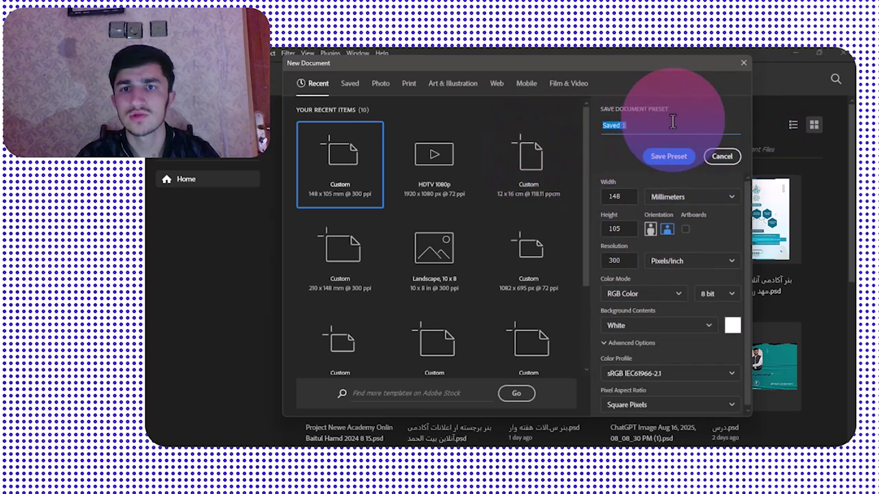
triple_click(636, 126)
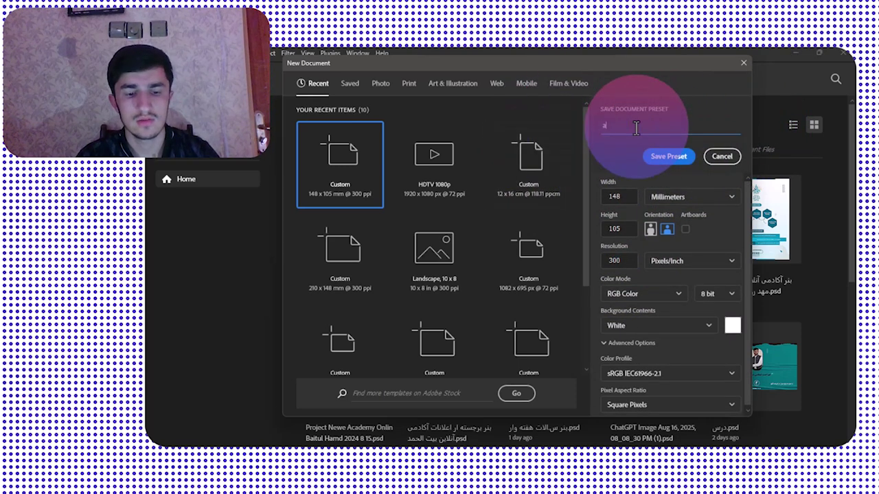
type("ansr")
left_click(664, 157)
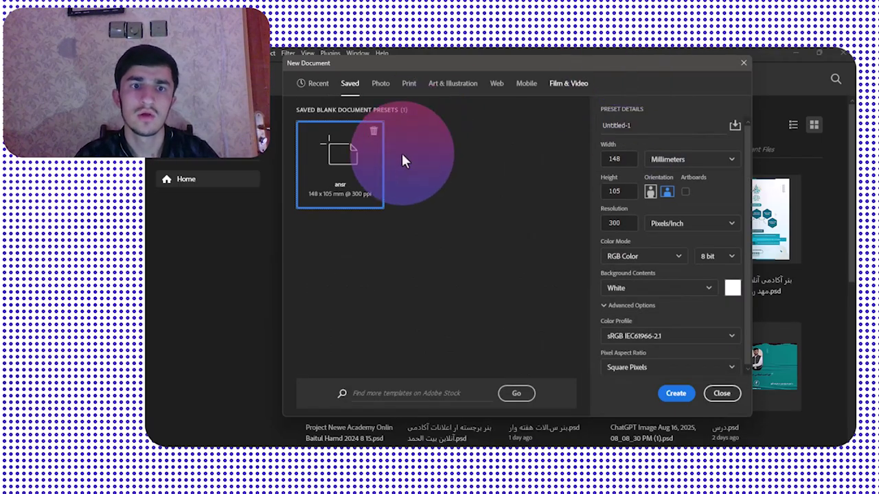
- Show the saved document presets and activate the Adobe Stock template search
left_click(325, 95)
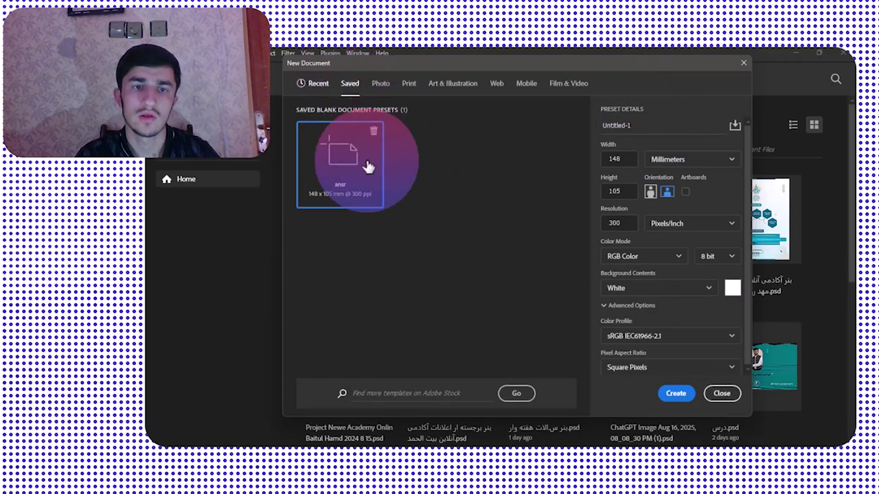
left_click(350, 84)
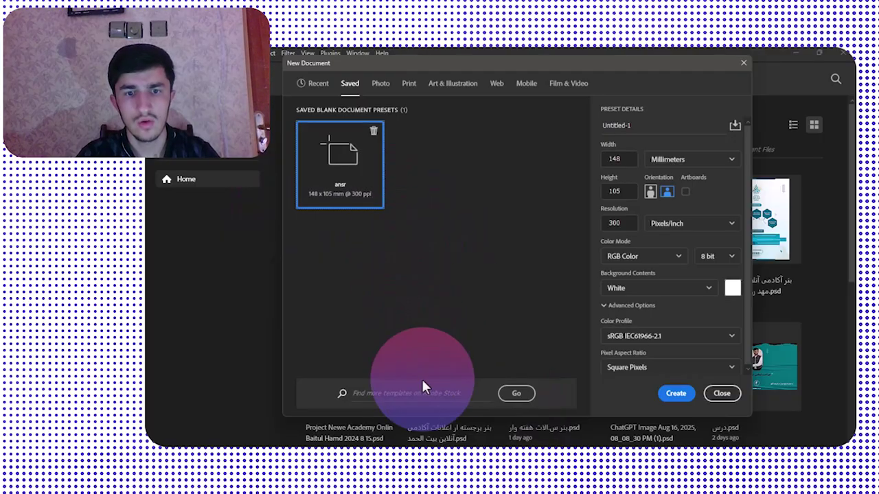
left_click(408, 397)
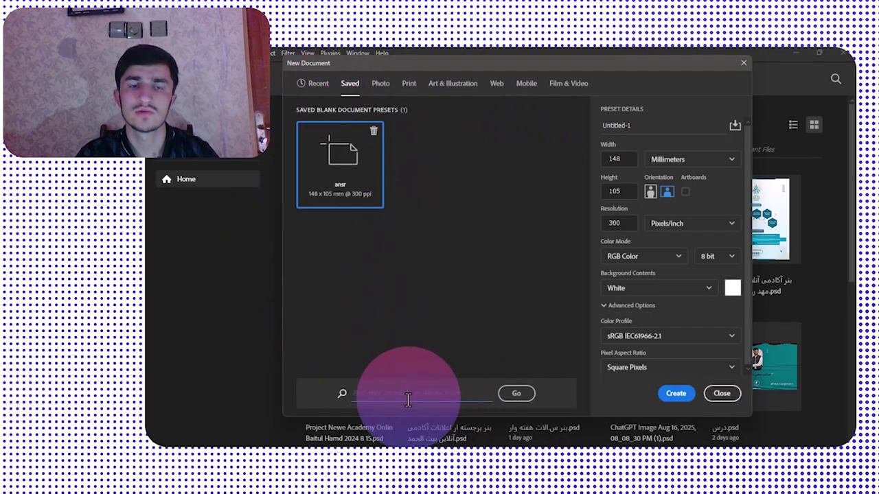
- Look through the Photo and Print blank document presets, including the Letter, A-series, B-series and C-series paper sizes
left_click(382, 86)
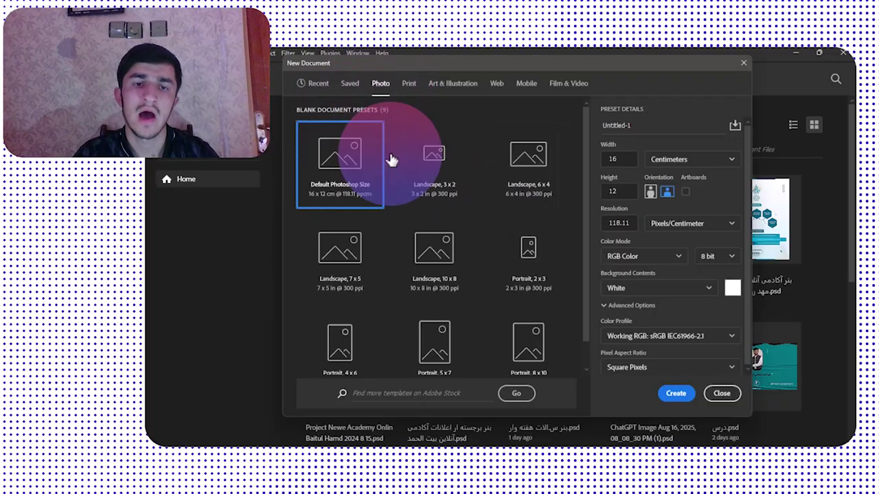
scroll(364, 215, "down", 1)
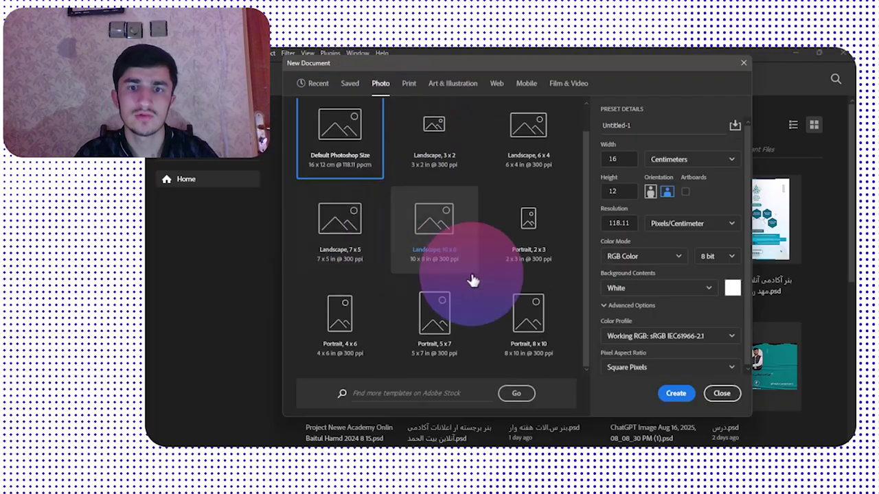
left_click(409, 89)
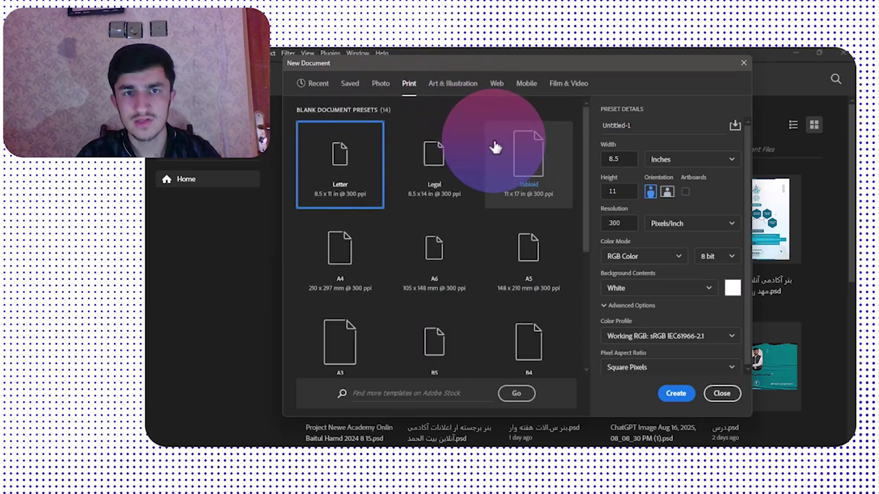
scroll(471, 202, "down", 5)
scroll(426, 199, "up", 5)
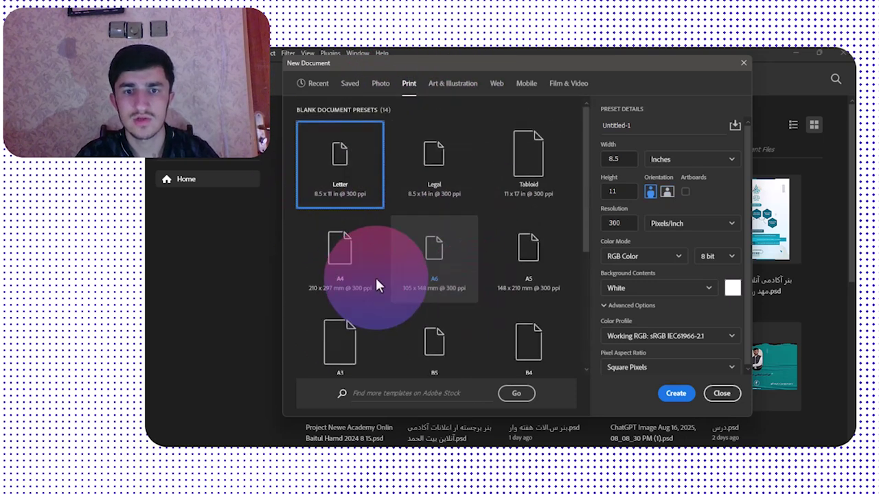
scroll(447, 281, "down", 5)
scroll(529, 275, "up", 5)
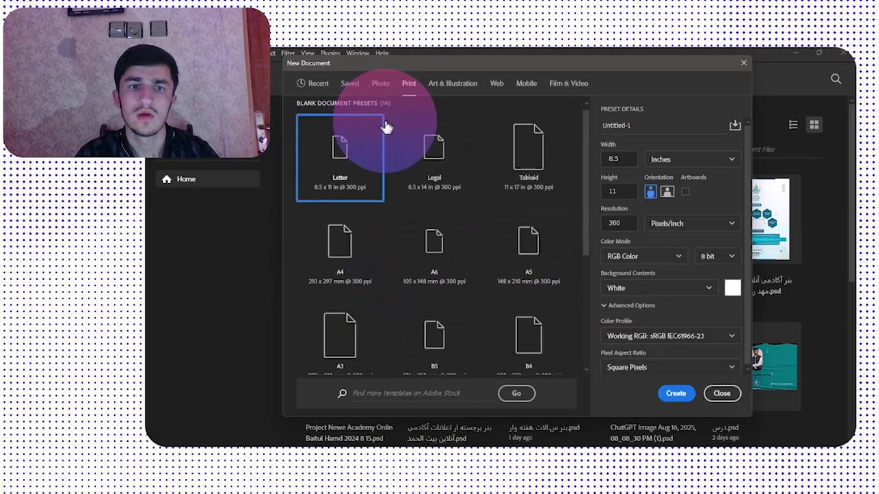
scroll(440, 204, "down", 5)
scroll(440, 205, "up", 5)
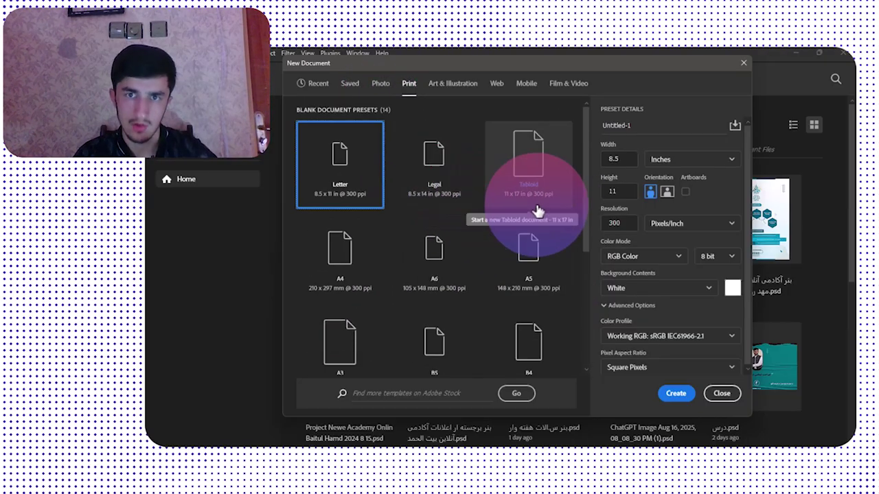
scroll(528, 226, "down", 5)
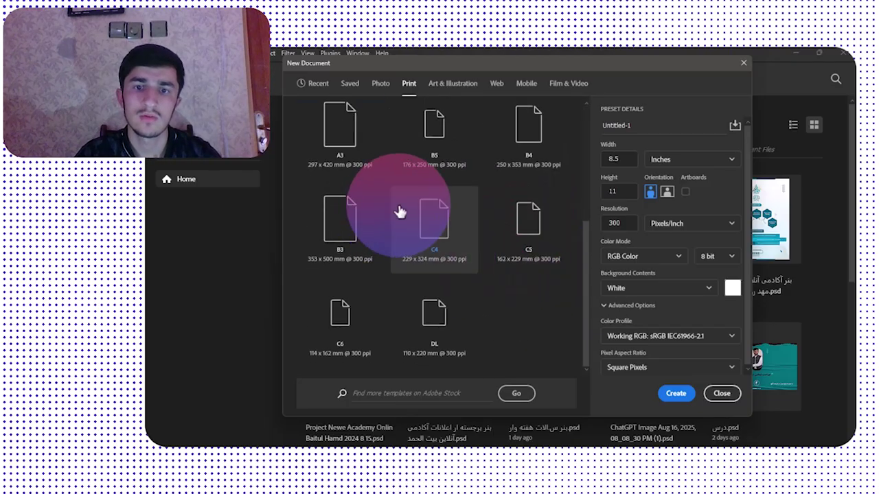
scroll(454, 206, "up", 5)
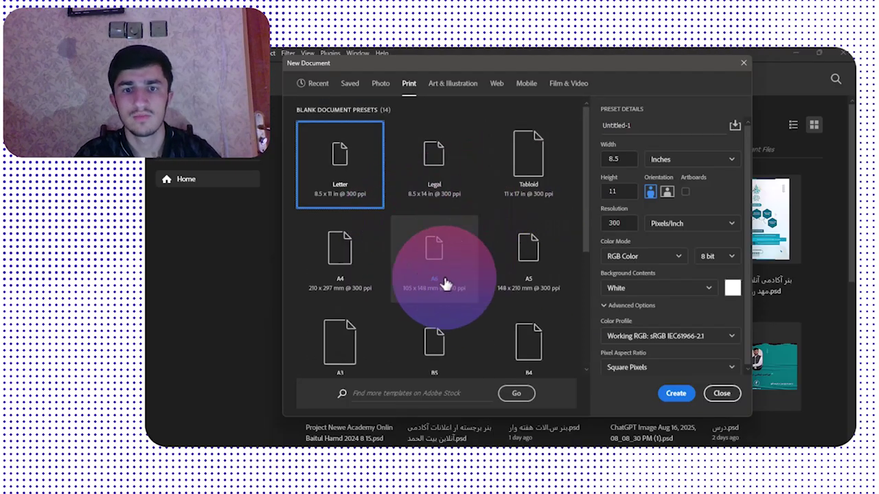
scroll(433, 227, "down", 3)
scroll(514, 238, "up", 4)
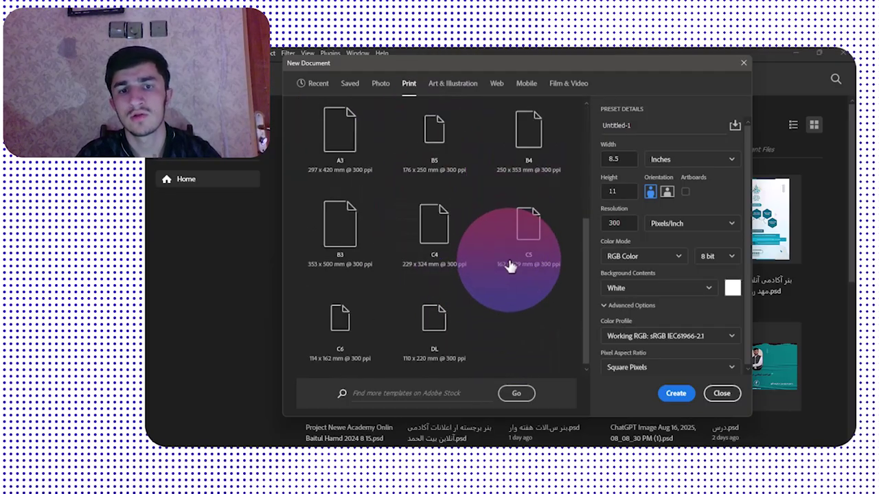
- Show the Art & Illustration presets, select the Poster preset, and activate its document name for editing
left_click(455, 84)
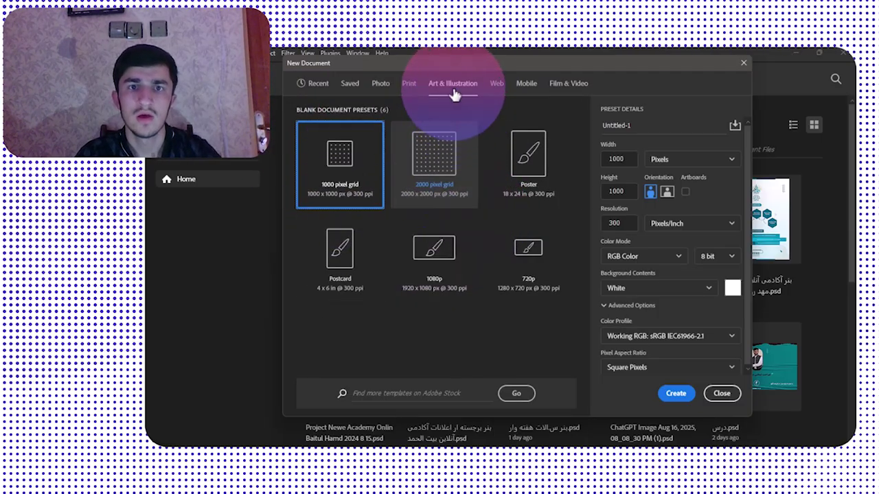
left_click(538, 191)
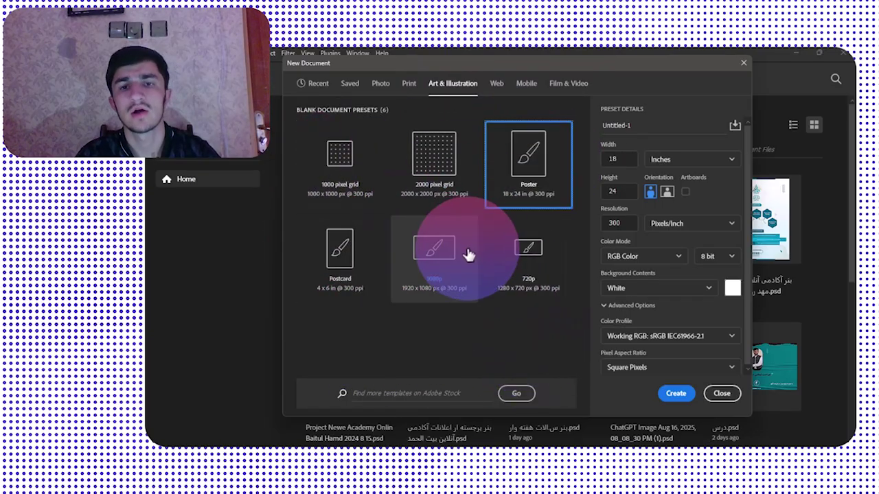
left_click(616, 125)
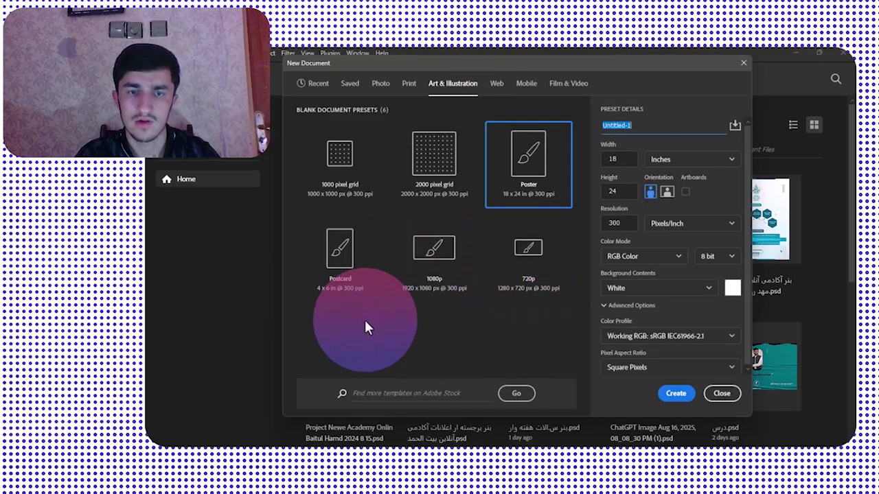
left_click(454, 83)
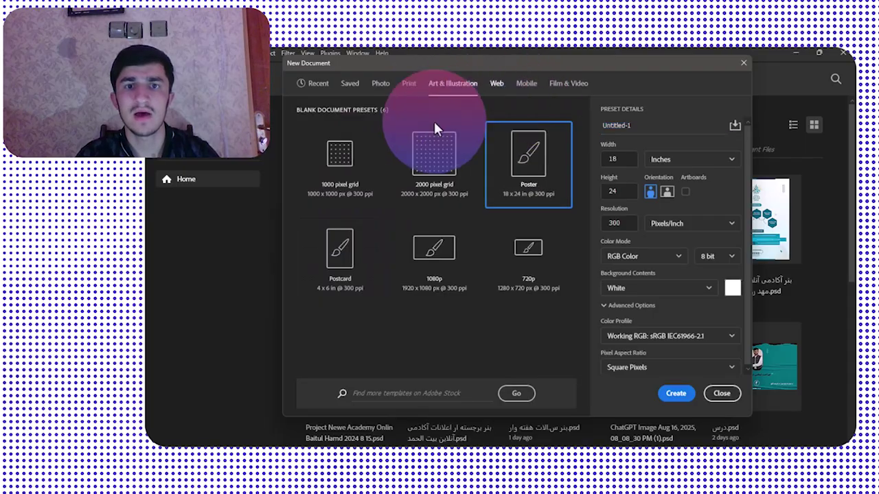
- Look through the Web document presets and select the Web Medium preset
left_click(496, 83)
scroll(382, 245, "down", 1)
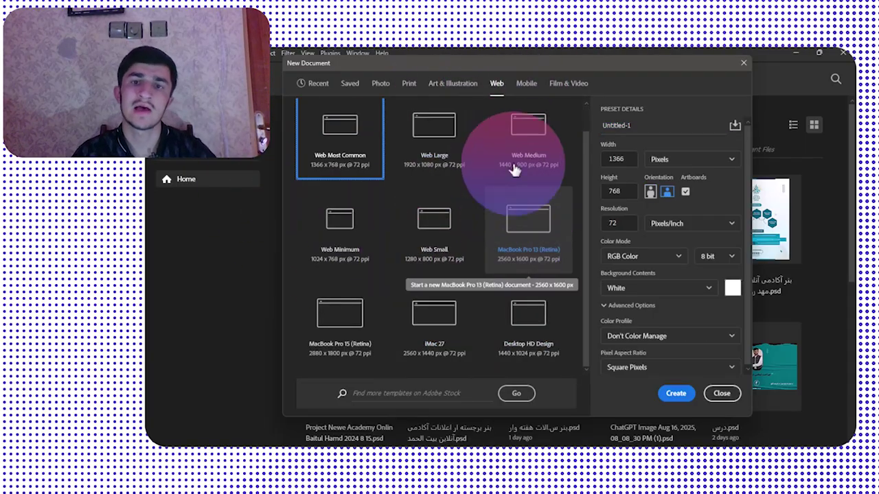
scroll(543, 134, "up", 1)
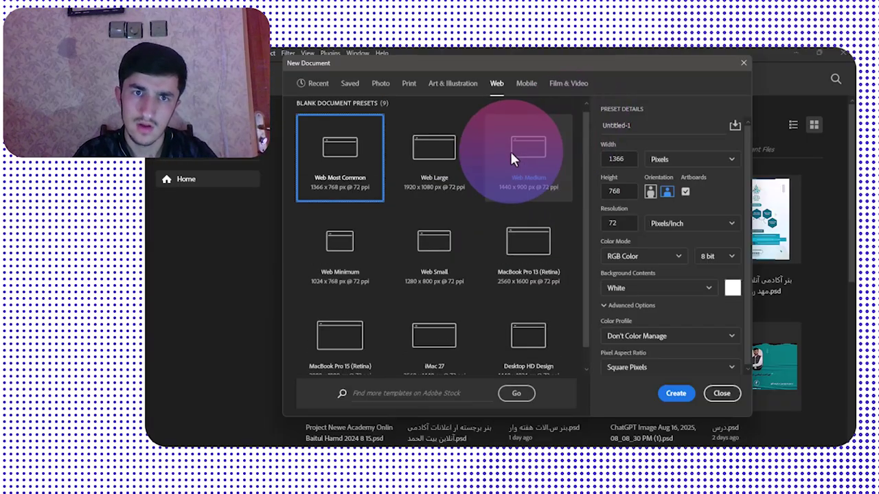
left_click(511, 147)
scroll(364, 219, "down", 1)
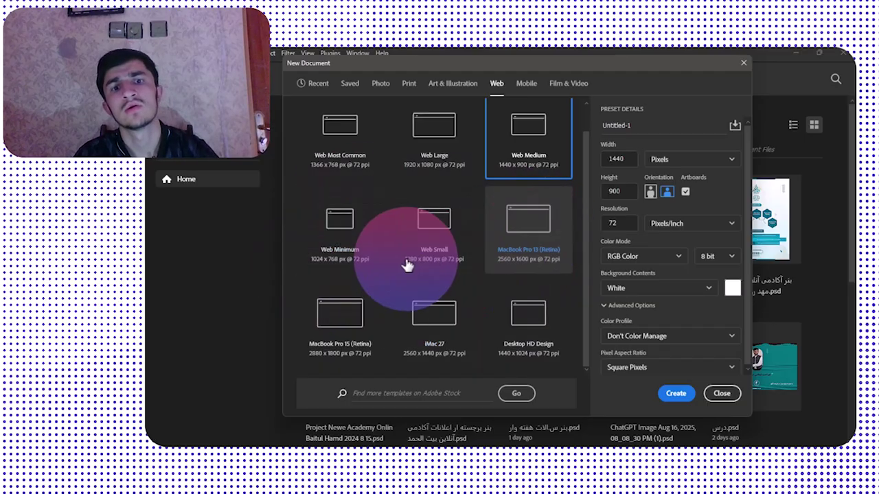
scroll(428, 119, "up", 1)
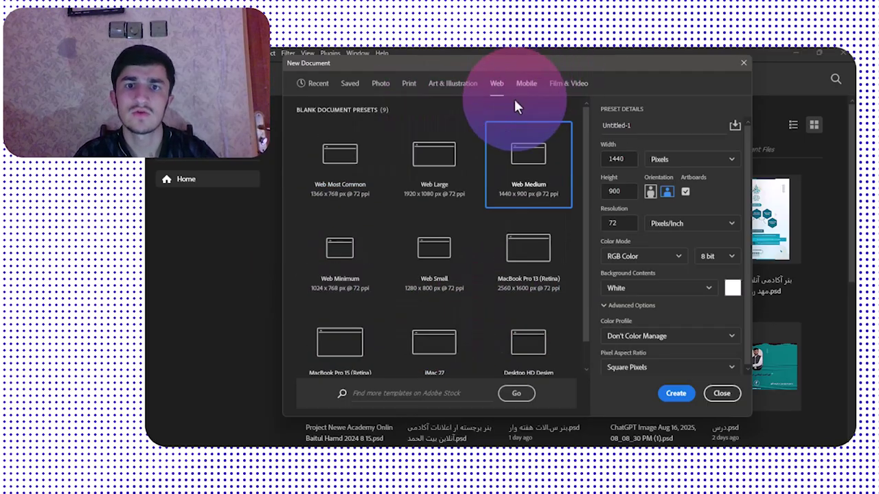
scroll(474, 178, "down", 1)
- Look through the Mobile document presets, from phone, tablet and watch screens to app icons
left_click(527, 83)
scroll(513, 199, "down", 10)
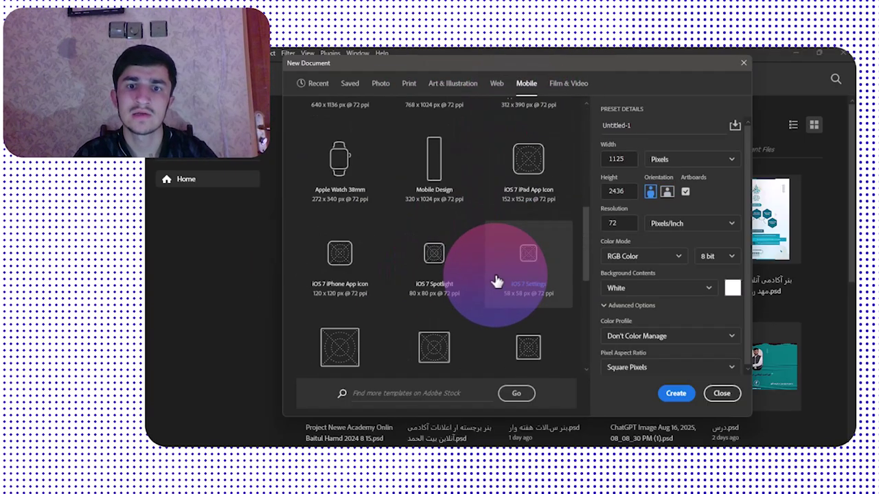
scroll(504, 243, "up", 6)
scroll(439, 233, "down", 3)
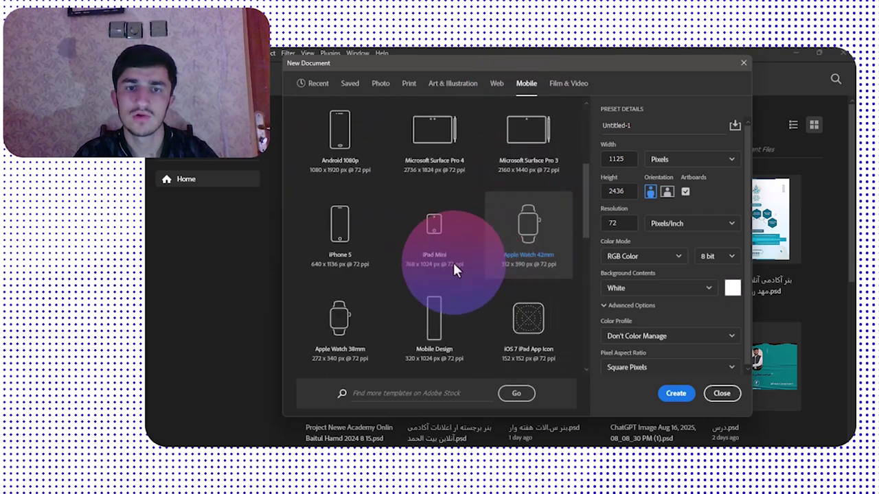
scroll(453, 264, "down", 4)
scroll(462, 241, "up", 4)
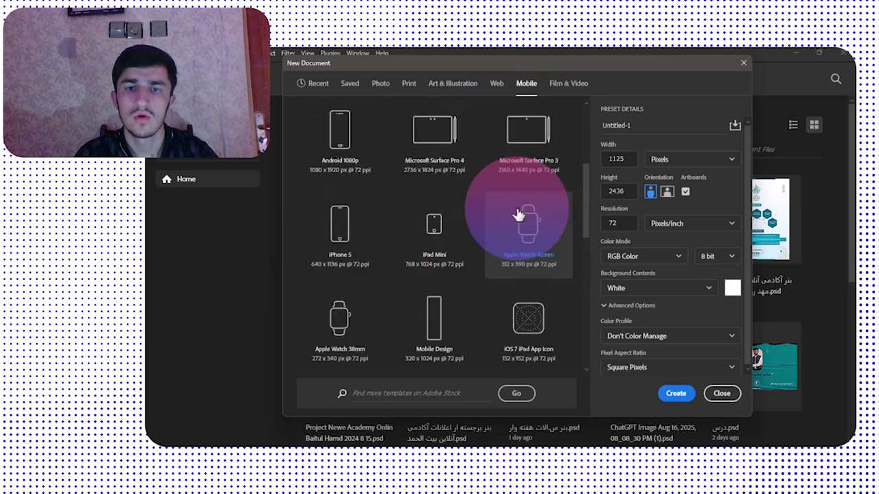
scroll(518, 214, "up", 3)
scroll(496, 172, "up", 1)
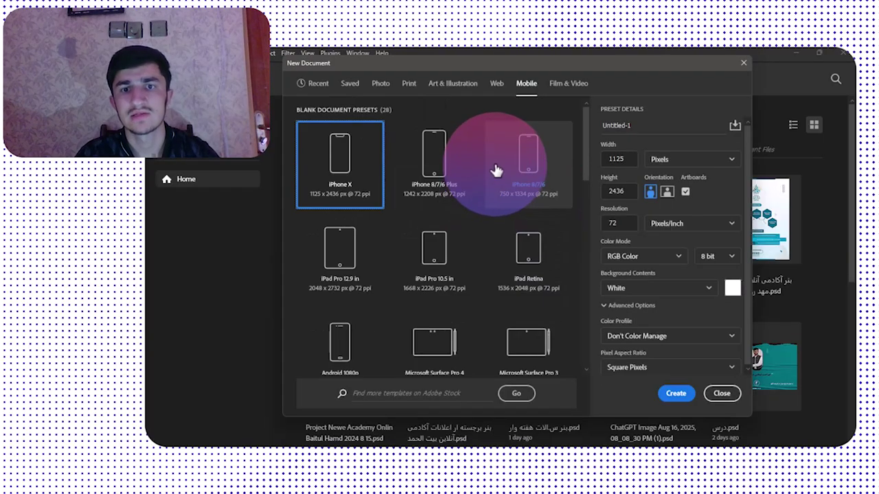
scroll(447, 280, "down", 5)
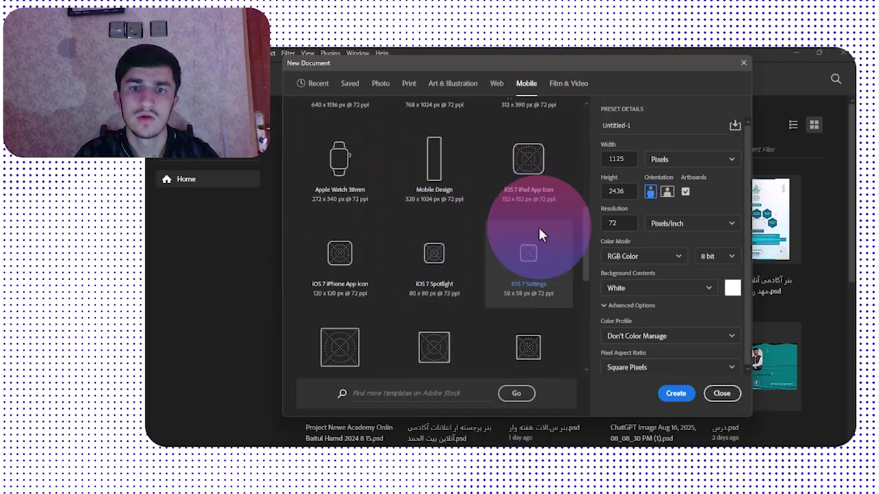
scroll(522, 233, "down", 5)
- Look through the Film & Video document presets, from the HDTV sizes to the Film (8K) preset
left_click(557, 86)
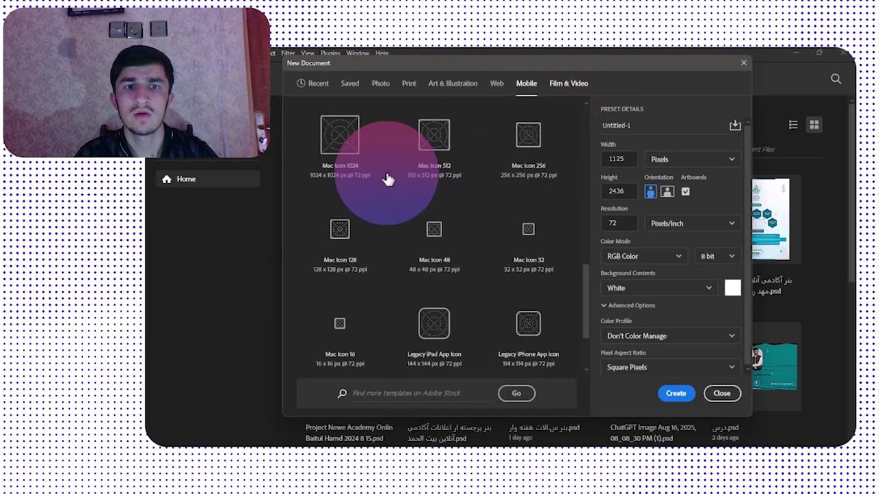
scroll(384, 167, "down", 2)
scroll(509, 165, "up", 2)
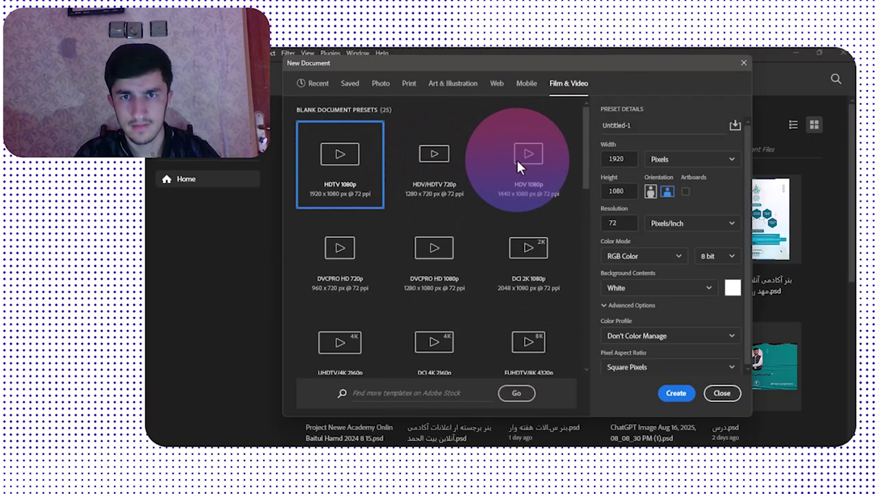
scroll(439, 233, "down", 6)
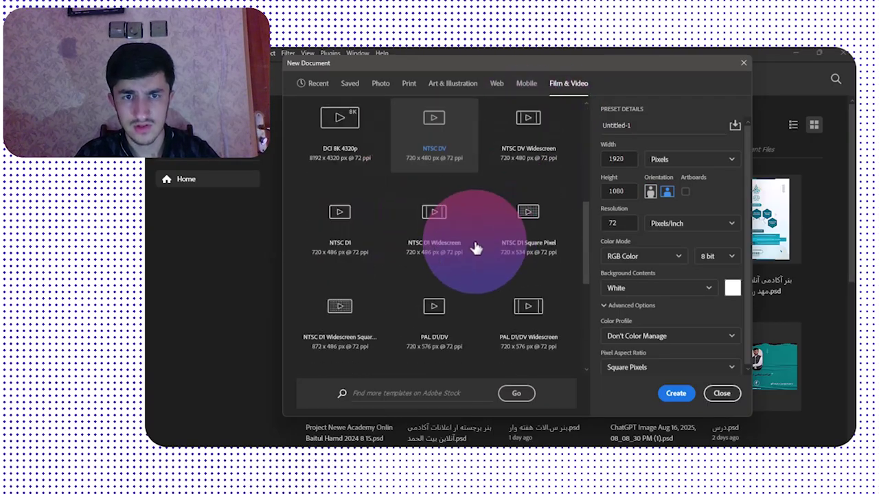
scroll(474, 247, "down", 2)
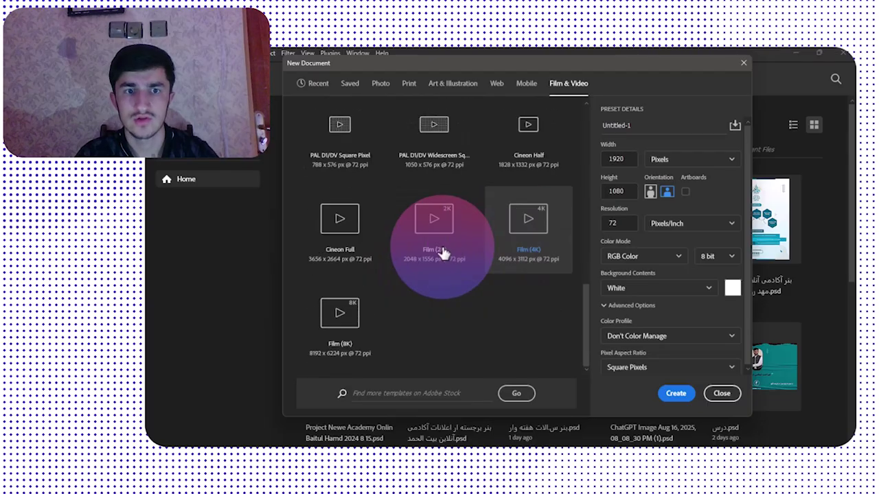
scroll(481, 160, "up", 4)
scroll(439, 160, "up", 5)
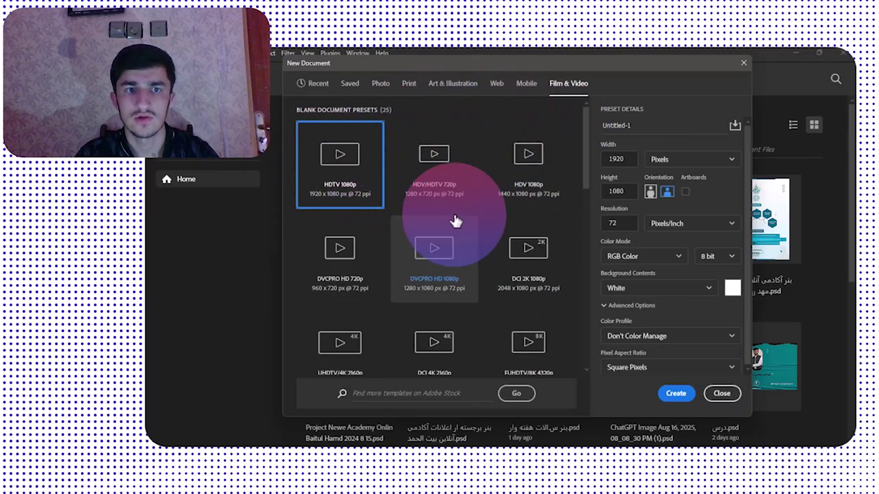
- Return from the Film & Video presets to the recent items and show the unit choices for the document width
scroll(481, 213, "down", 3)
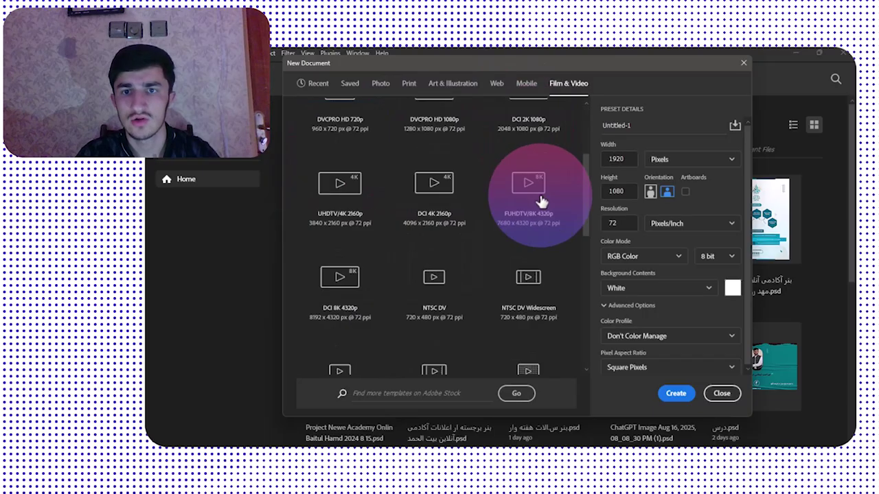
left_click(318, 84)
left_click(693, 159)
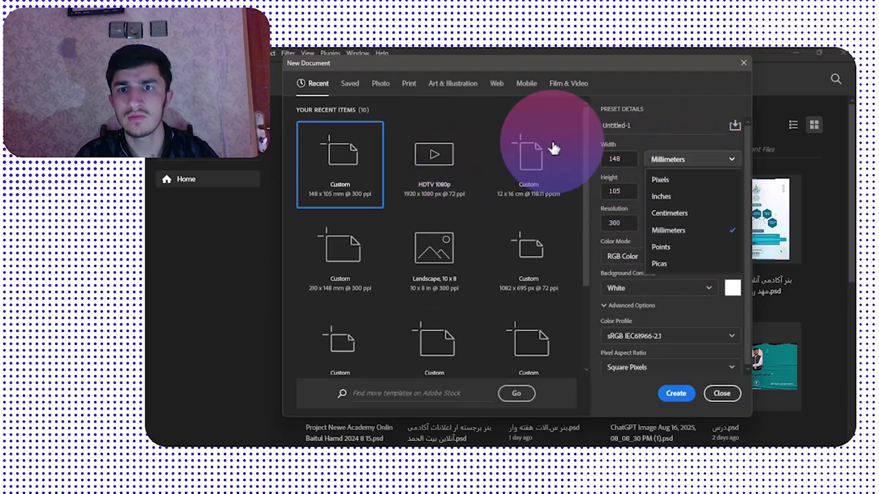
left_click(682, 127)
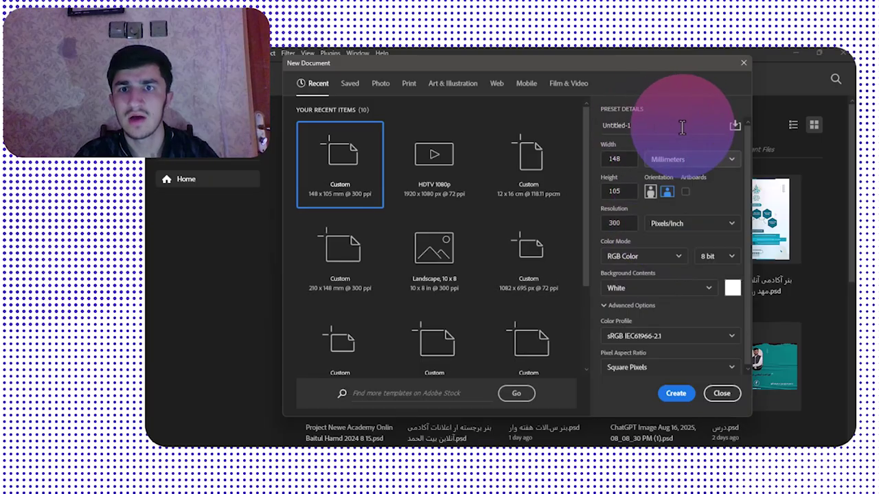
- Go through the preset's document name, width, height, orientation and resolution settings without changing their values
left_click_drag(682, 127, 567, 138)
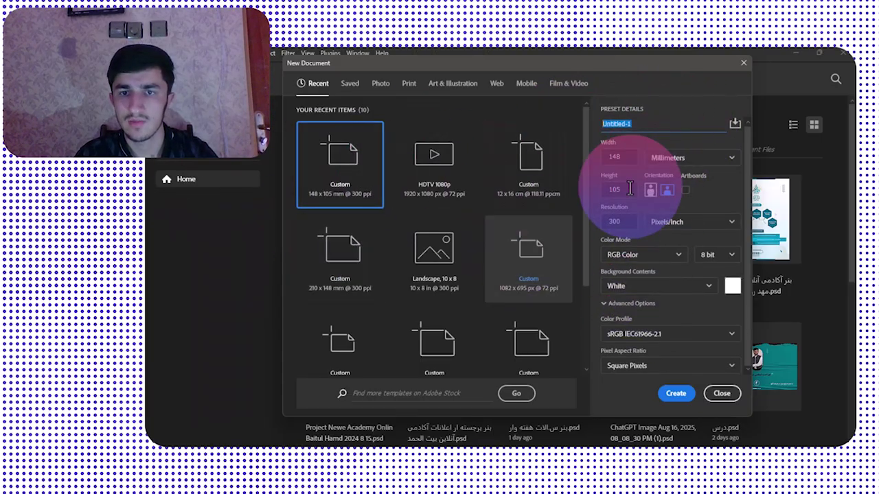
left_click_drag(698, 129, 584, 163)
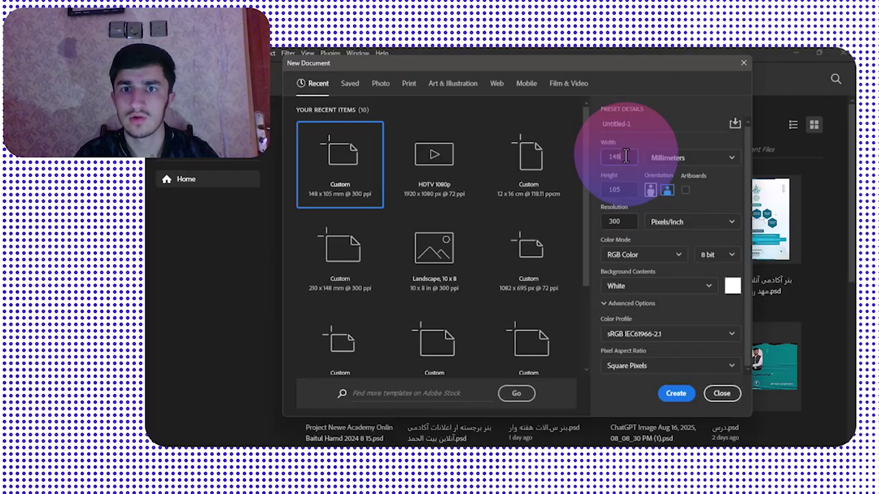
double_click(614, 156)
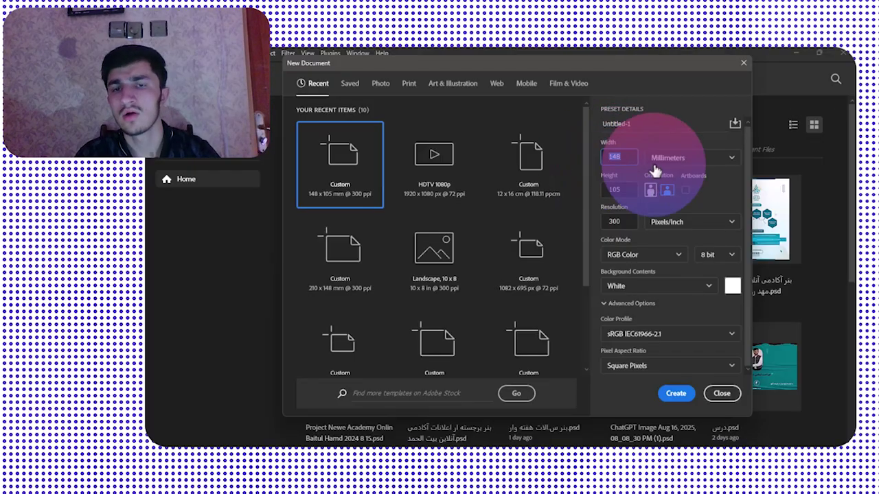
double_click(622, 189)
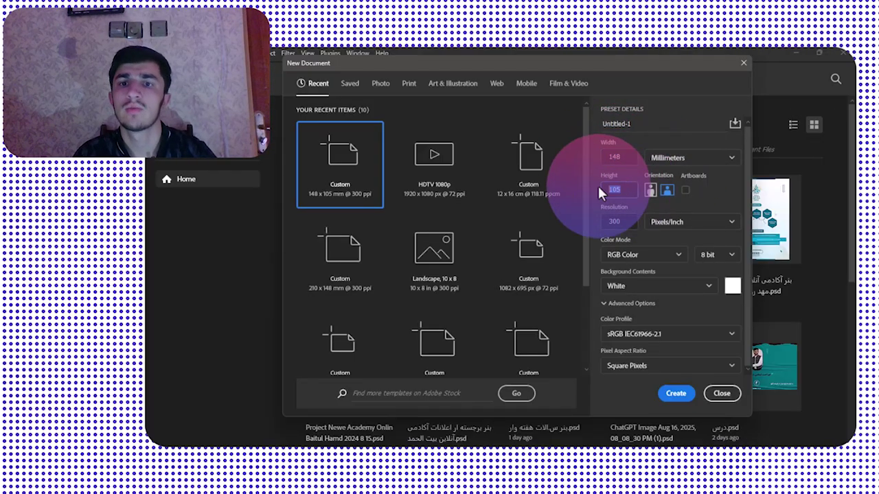
left_click(666, 190)
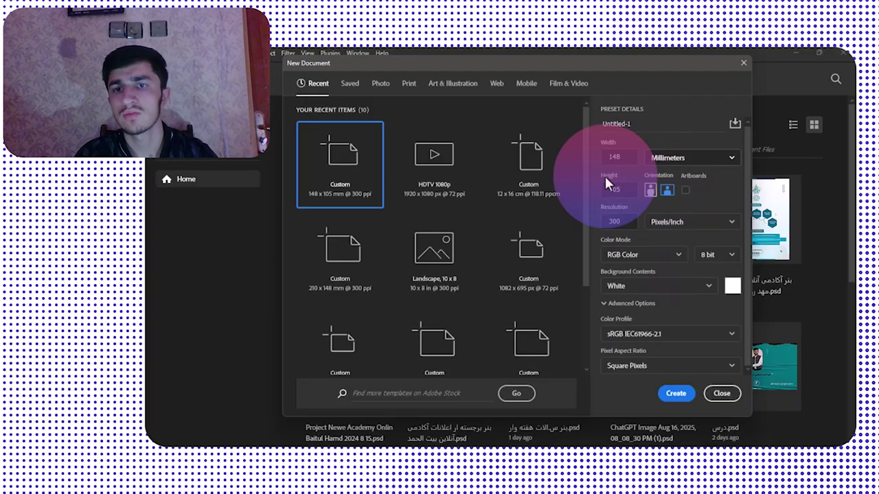
left_click(626, 226)
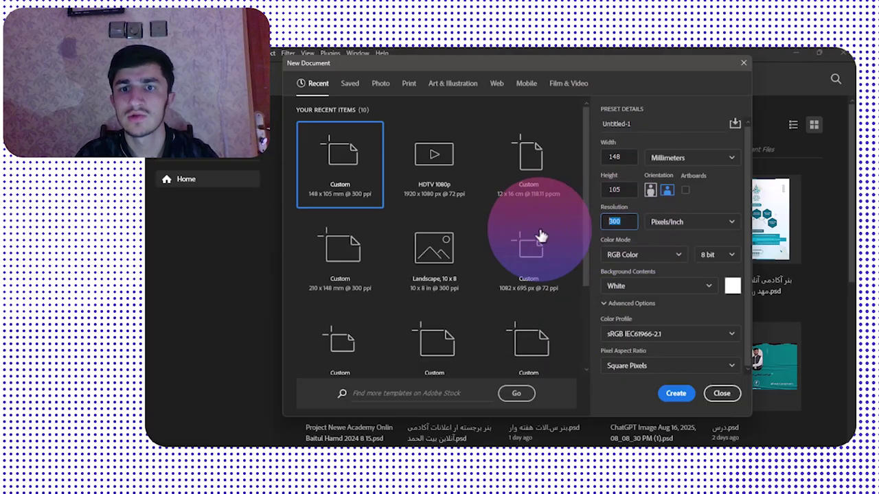
- Examine the measurement units available for the document width, from Pixels, Inches and Centimeters to Millimeters, Points and Picas
left_click(660, 163)
left_click(669, 160)
left_click(671, 161)
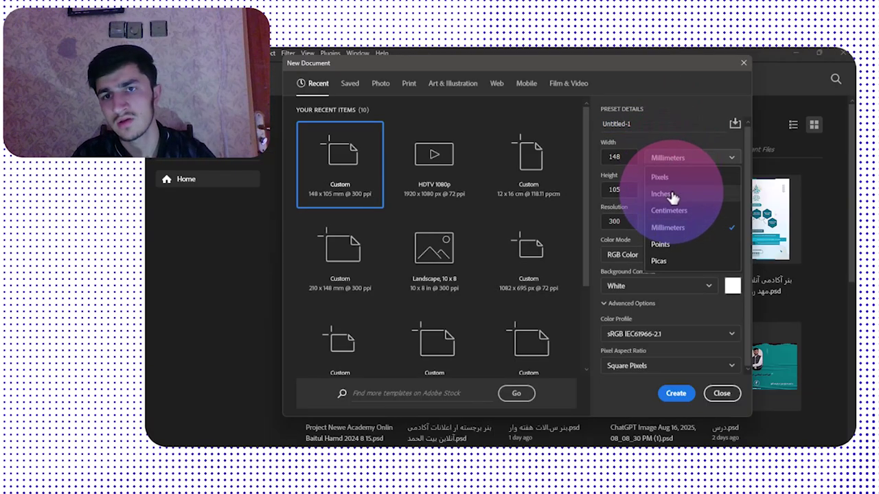
left_click(686, 138)
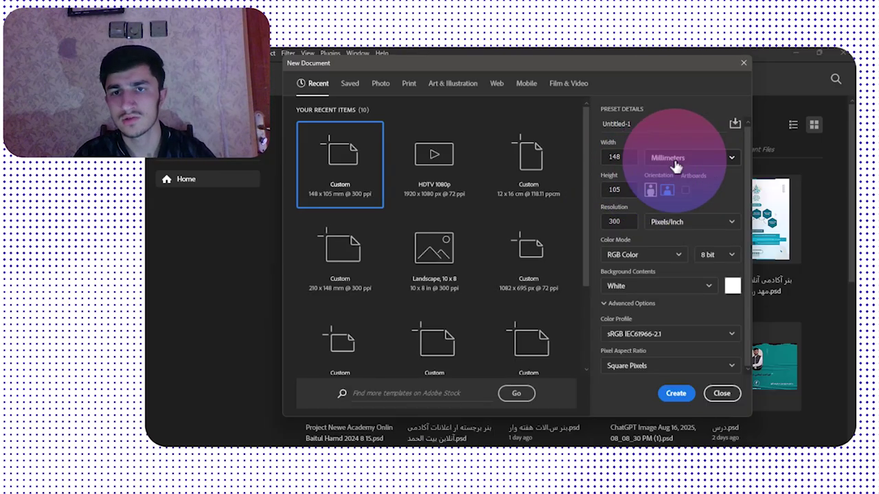
left_click(677, 162)
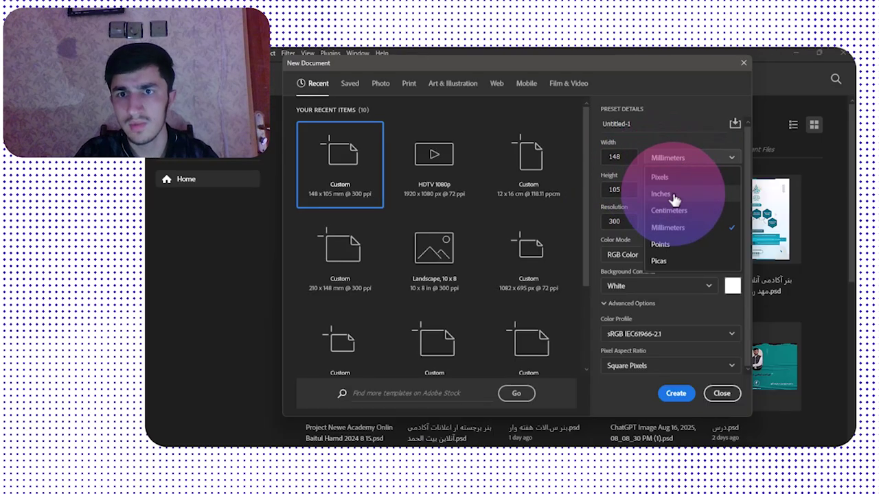
left_click(687, 140)
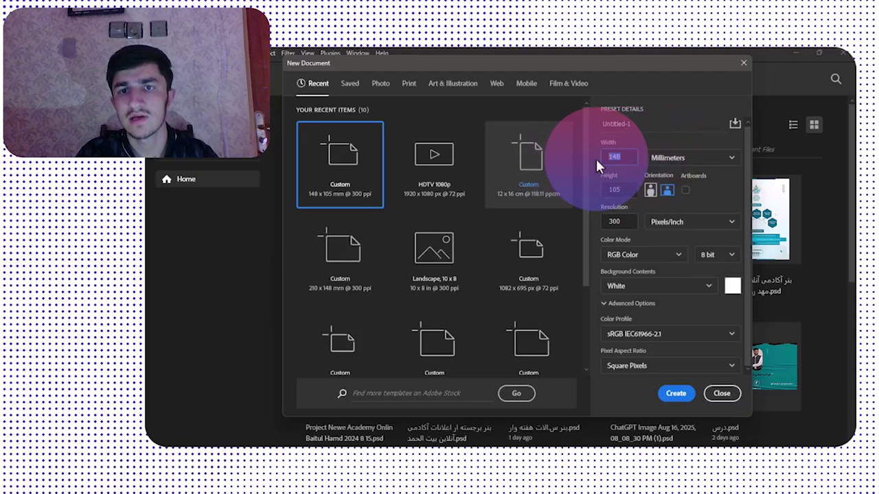
left_click(673, 158)
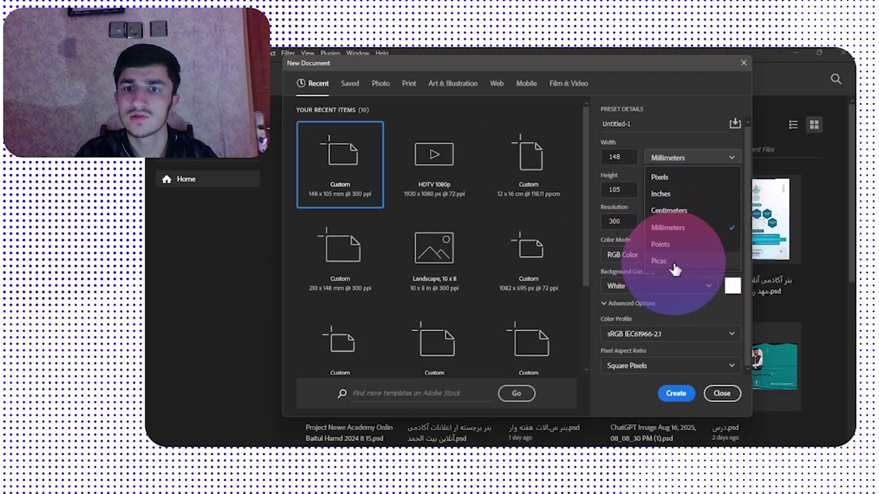
left_click(683, 137)
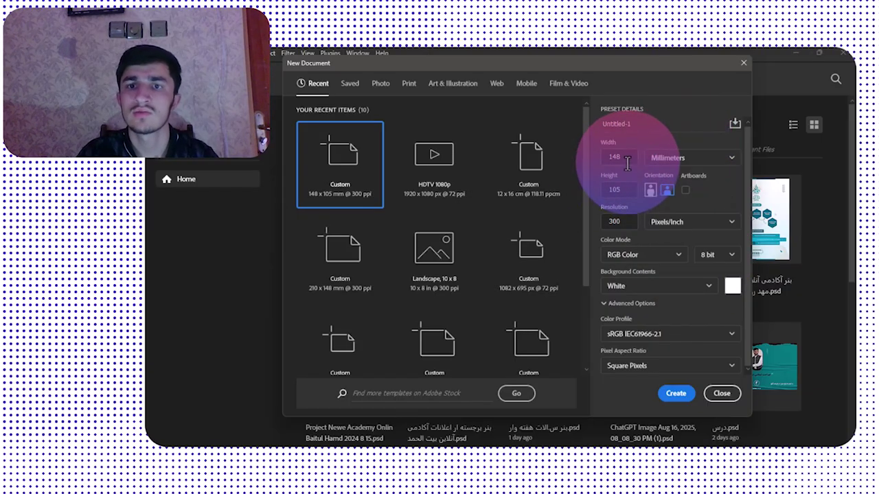
left_click(677, 160)
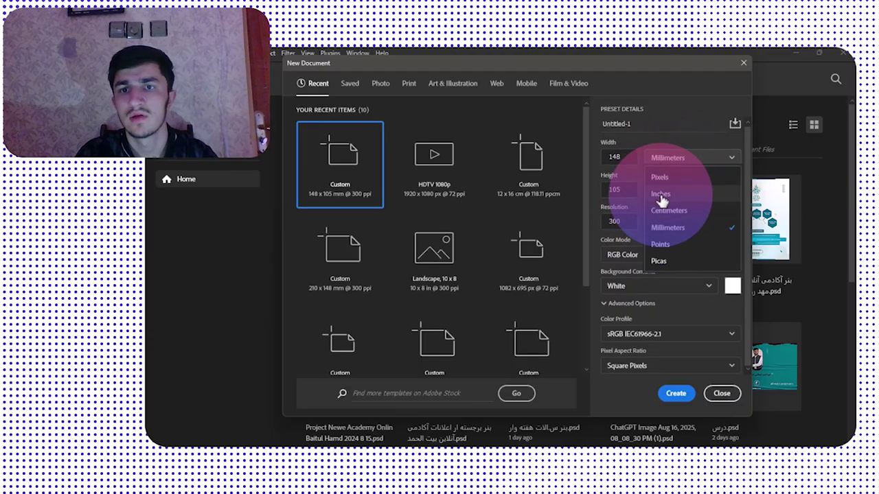
left_click(667, 134)
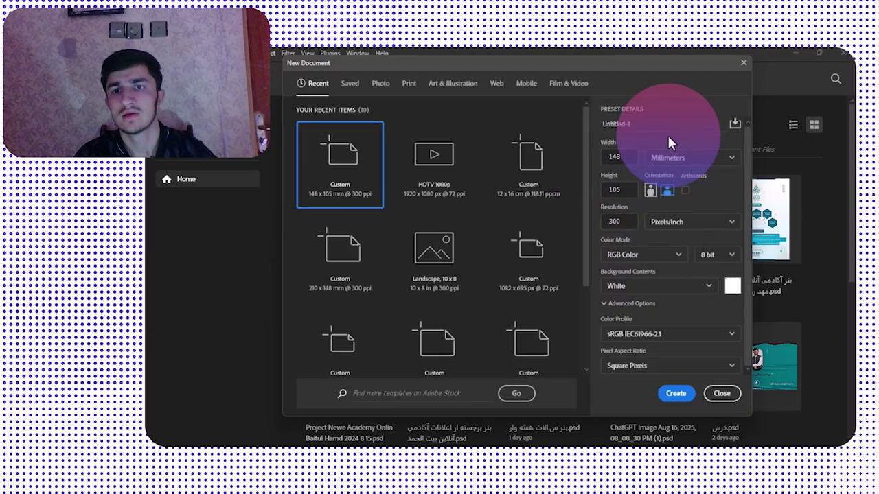
left_click(667, 159)
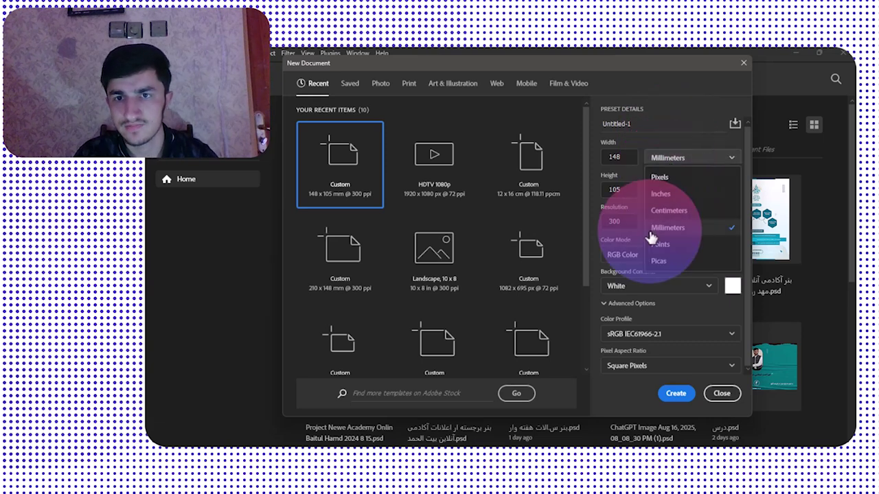
left_click(621, 158)
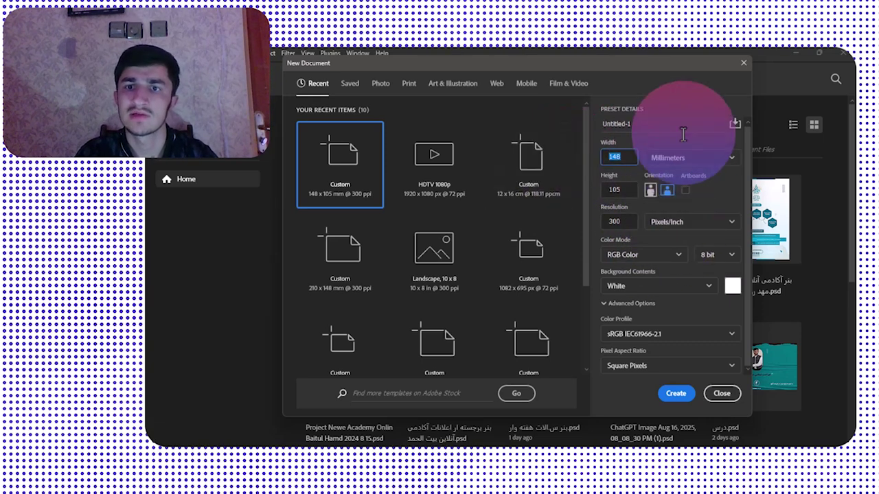
left_click(656, 159)
left_click(684, 157)
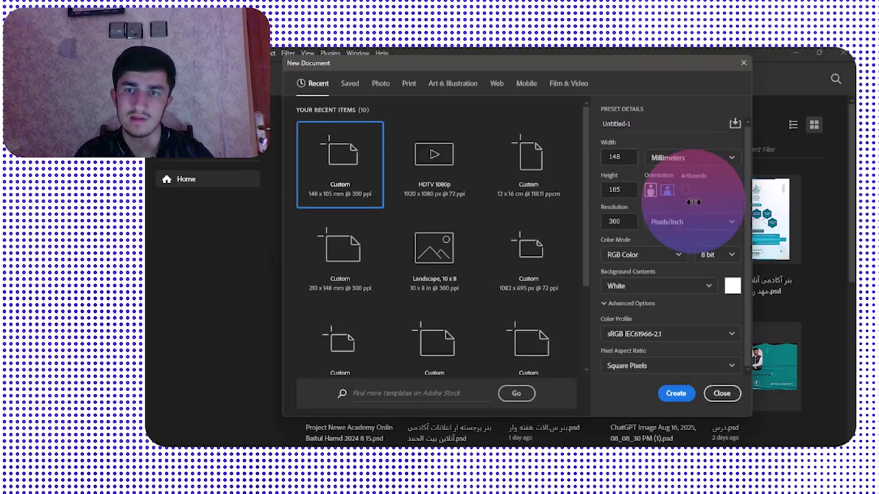
left_click(680, 158)
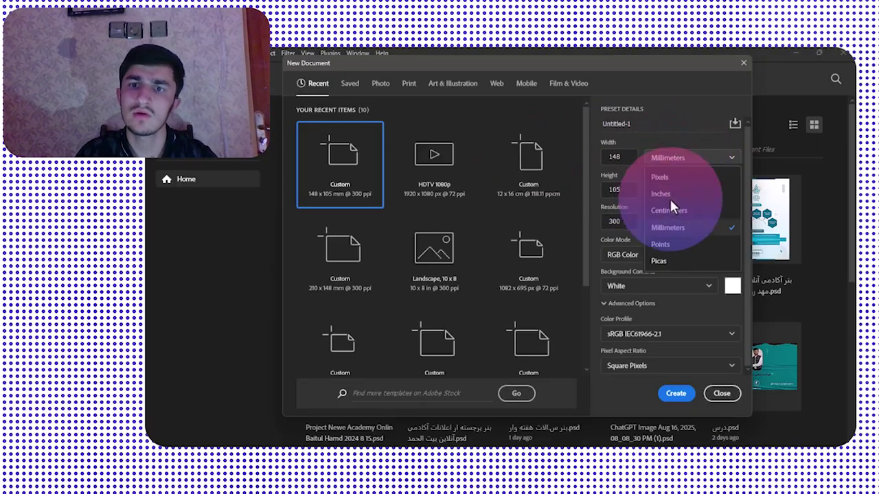
left_click(658, 163)
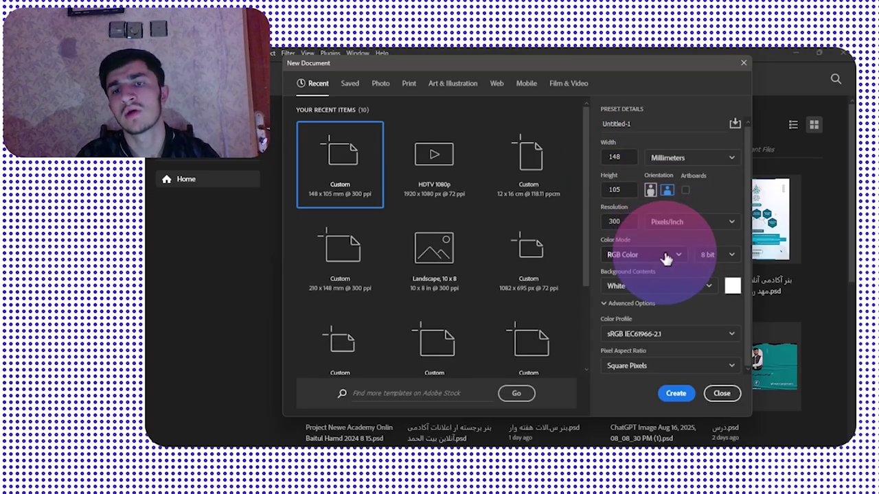
left_click(667, 161)
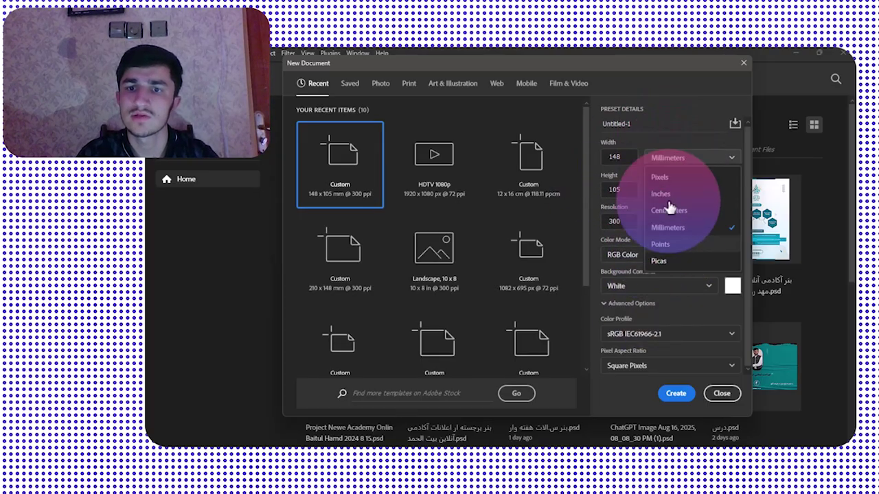
left_click(652, 158)
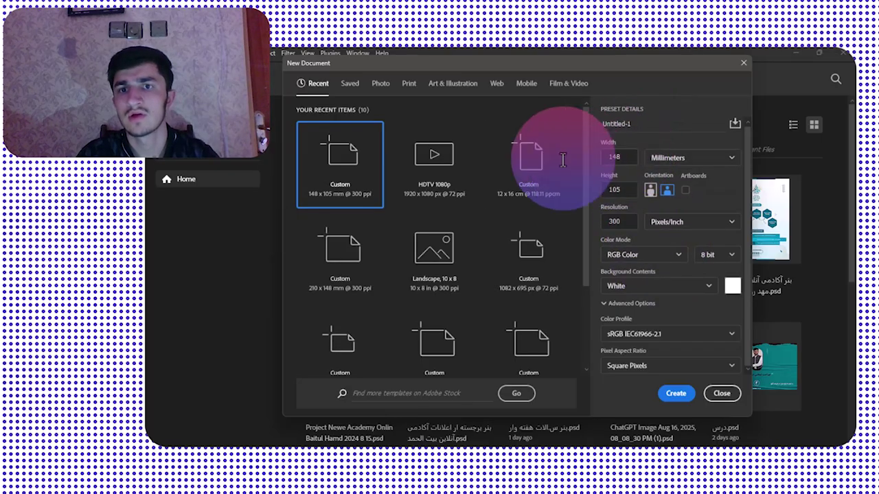
- Try the 32 bit color depth for the new document and set the depth to 16 bit
left_click(707, 256)
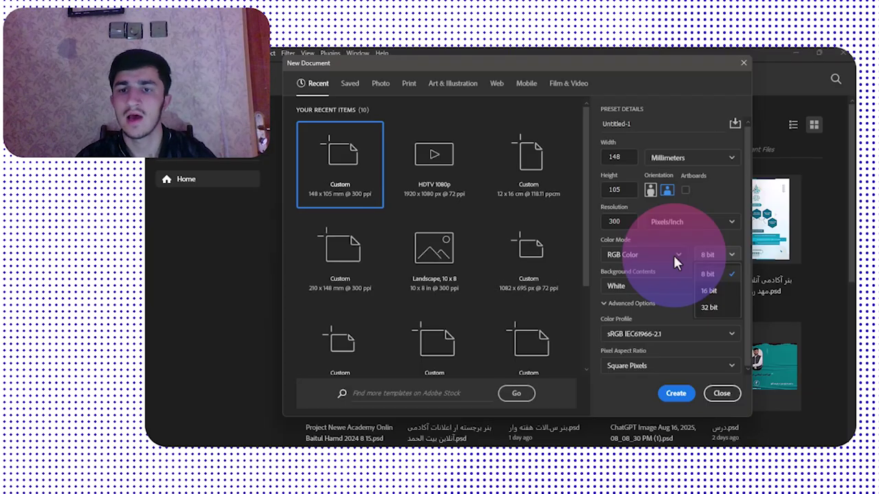
left_click(708, 291)
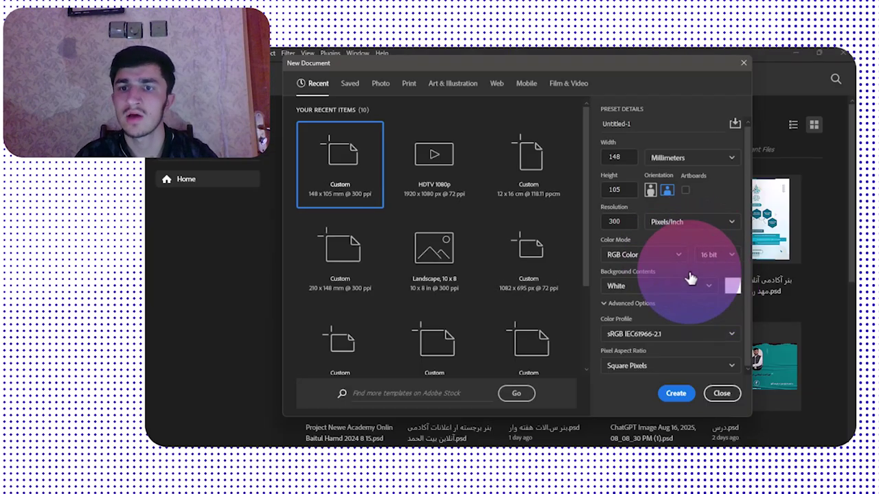
left_click(710, 256)
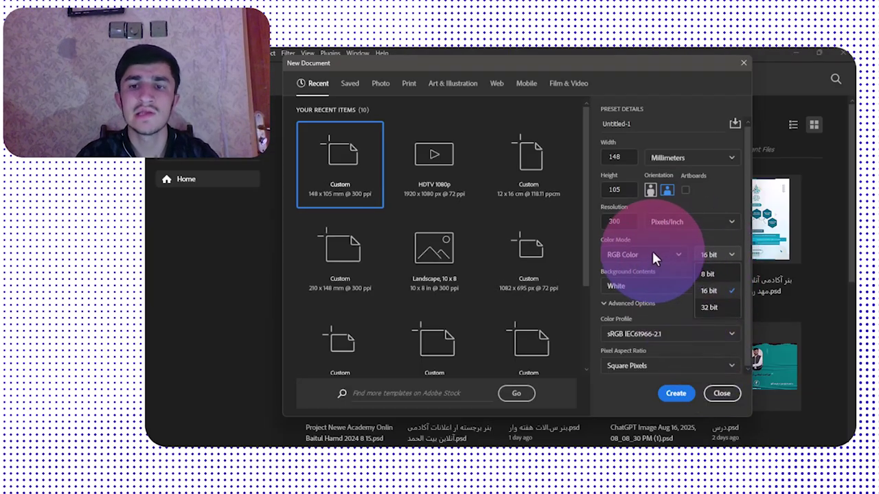
left_click(709, 308)
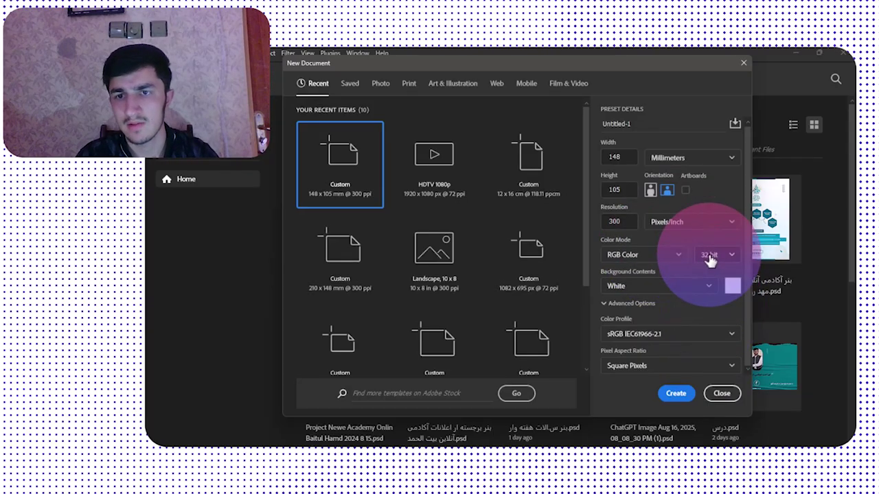
left_click(710, 257)
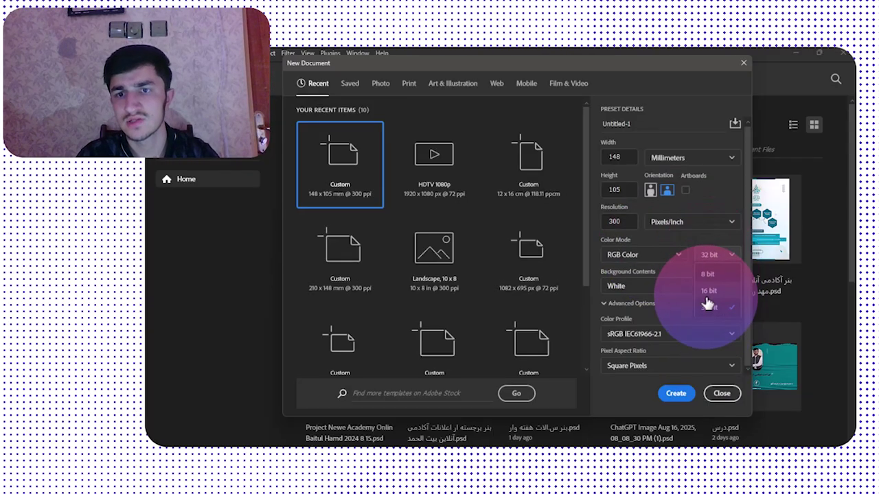
left_click(709, 259)
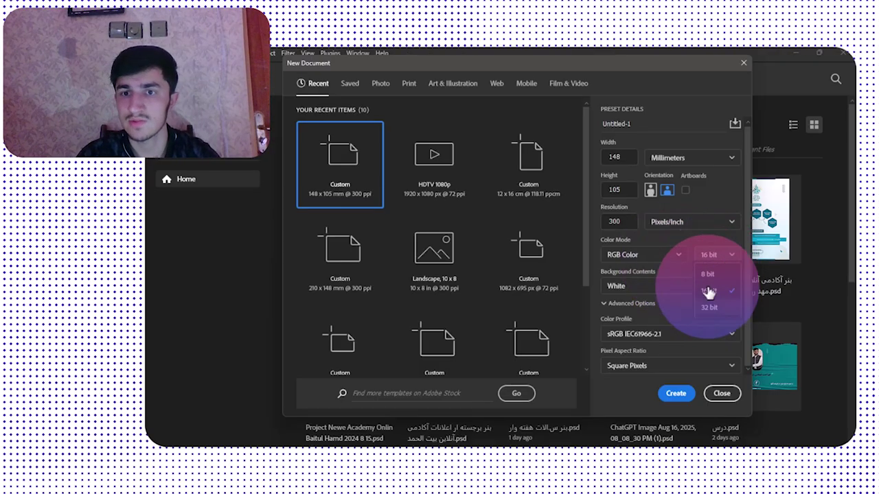
left_click(706, 254)
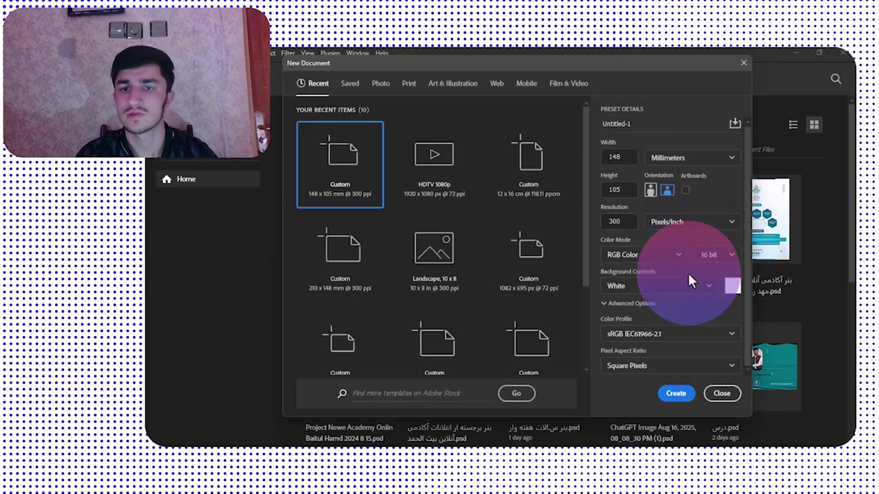
- Examine the available color modes, Bitmap, Grayscale, RGB Color, CMYK Color and Lab Color, keeping RGB Color
left_click(666, 262)
left_click(655, 234)
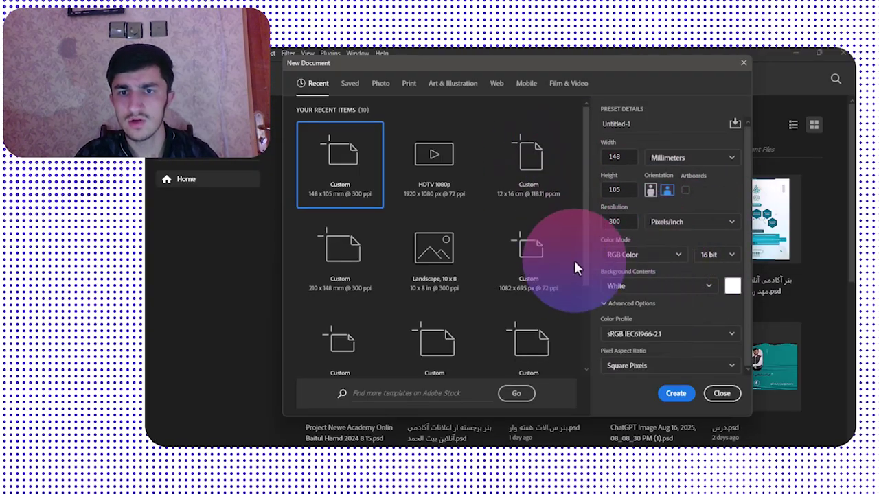
left_click(638, 258)
left_click(660, 255)
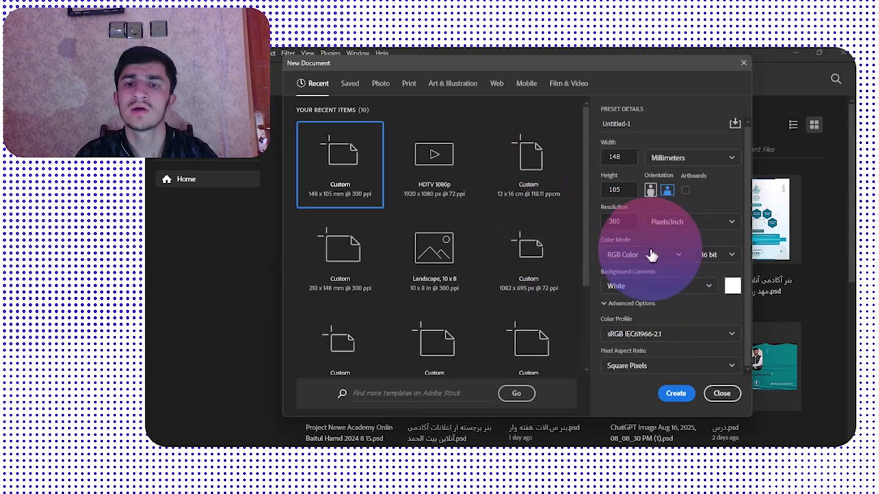
key("space")
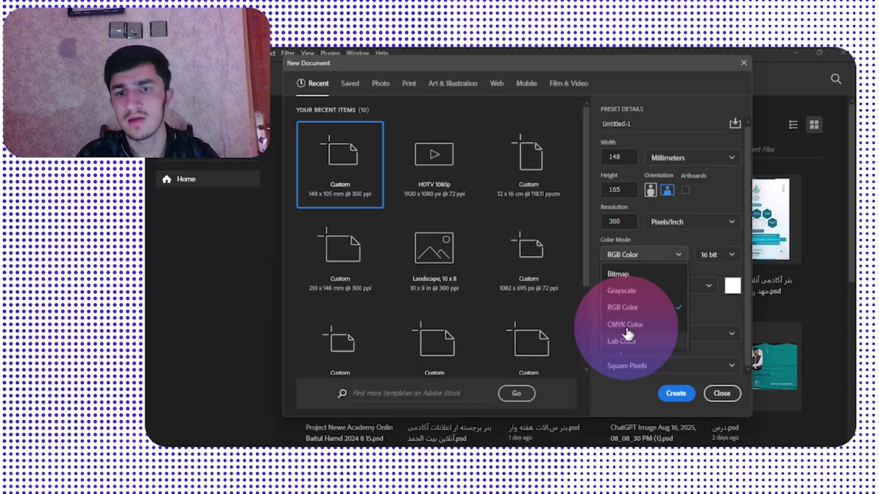
left_click(648, 240)
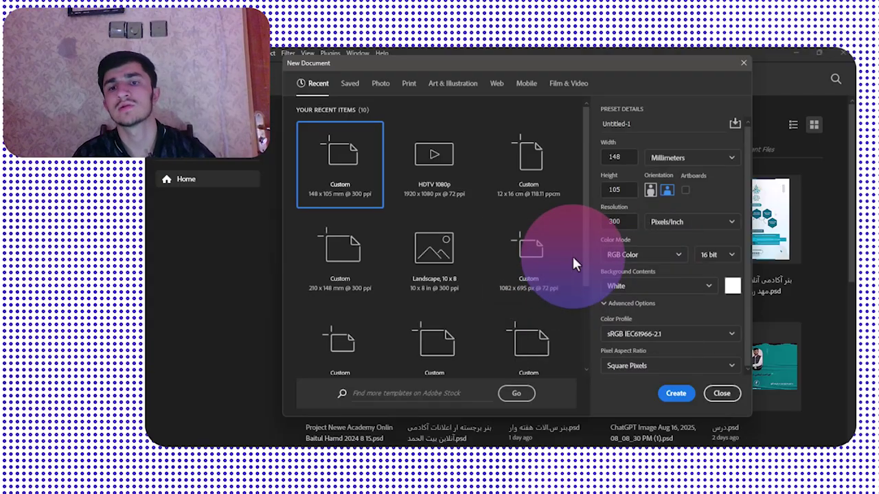
- Review the color modes, then try the Background Color option and the custom blue 0a5acb as the new document's background contents
left_click(629, 255)
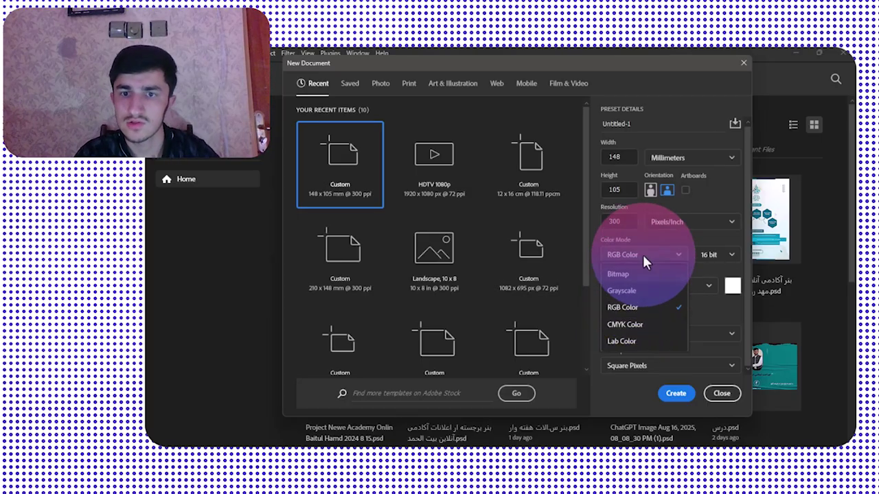
left_click(676, 248)
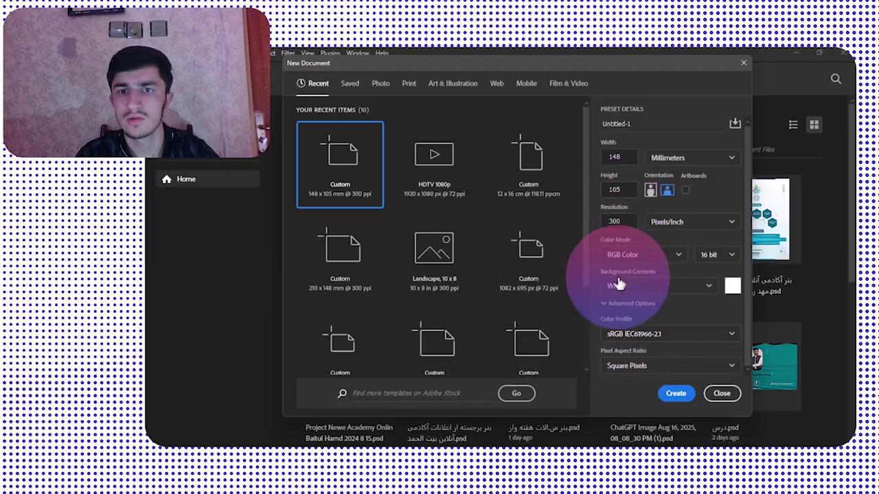
left_click(683, 287)
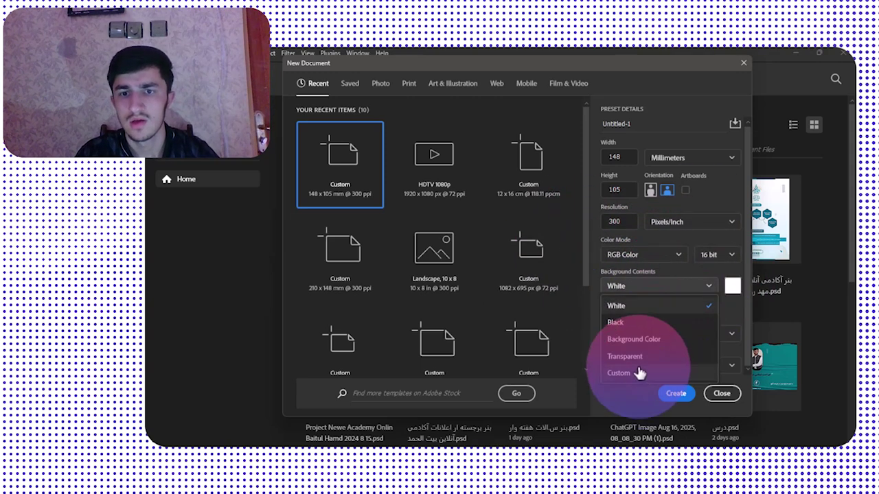
left_click(629, 339)
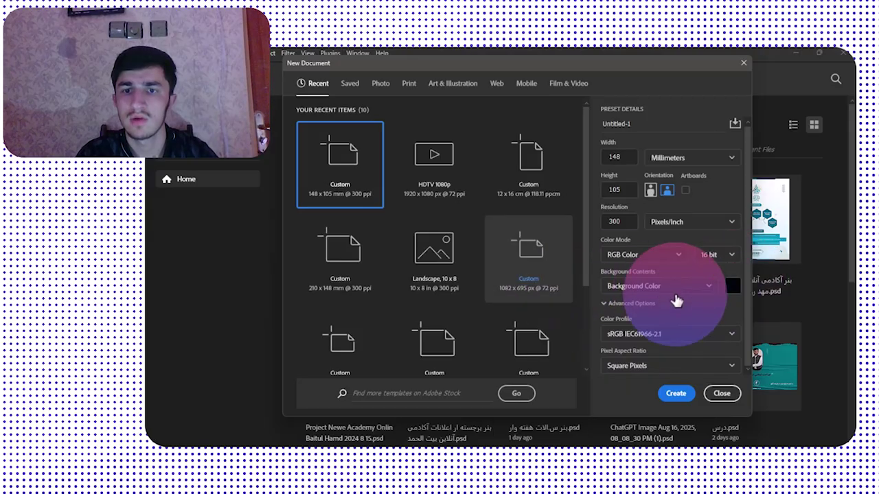
left_click(733, 288)
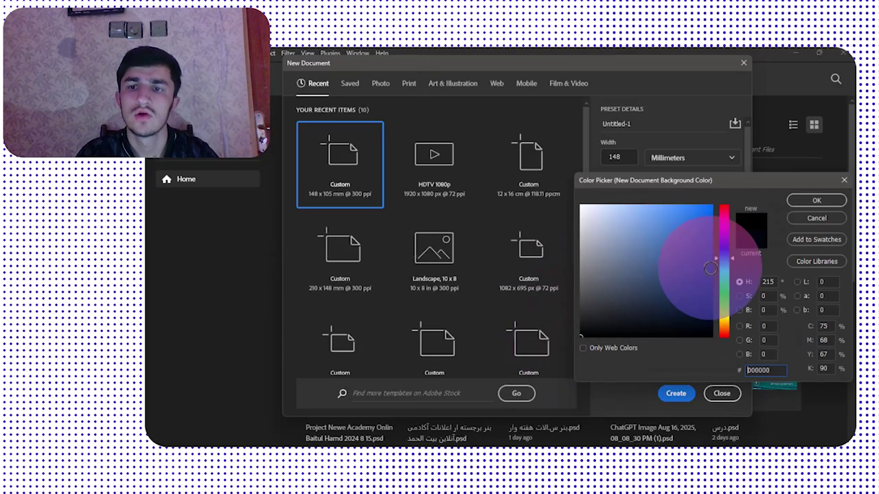
left_click(706, 231)
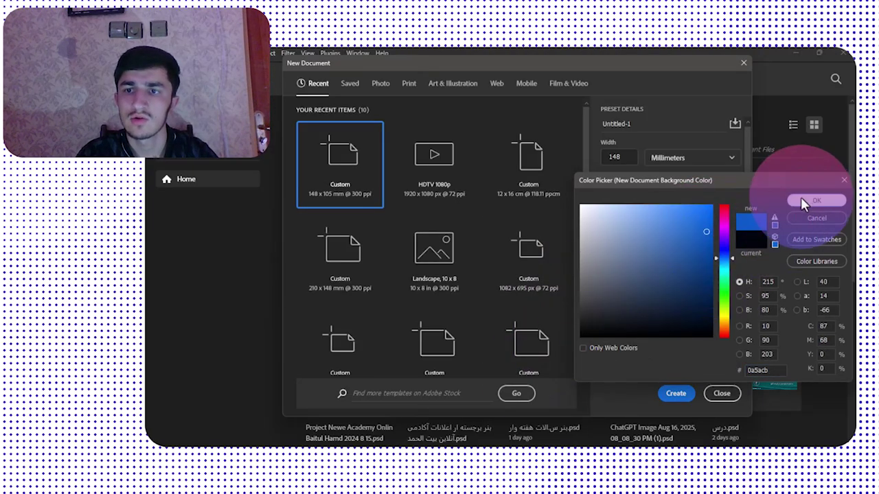
left_click(801, 200)
- Try Transparent background contents, look at its color picker without choosing a color, and try Black instead
left_click(625, 287)
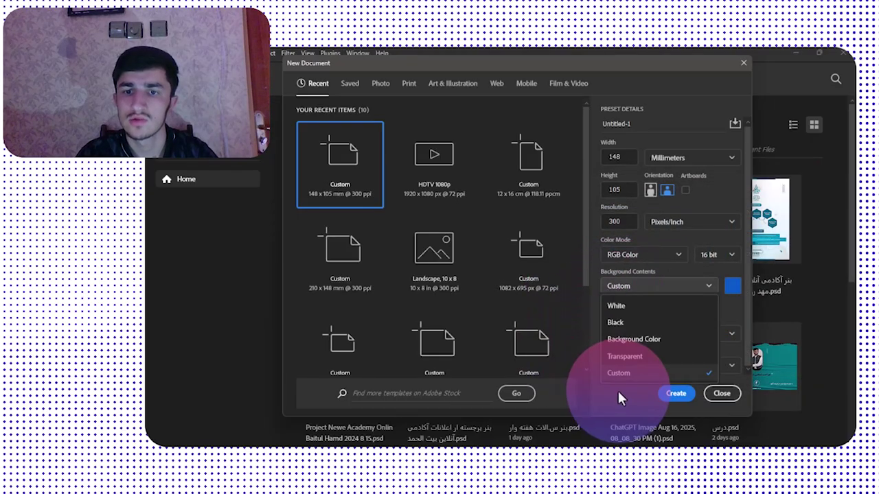
left_click(643, 358)
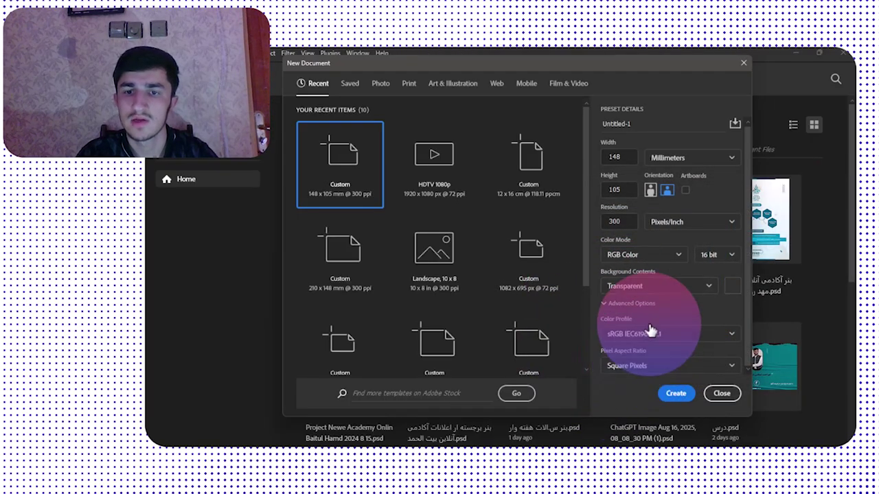
left_click(733, 286)
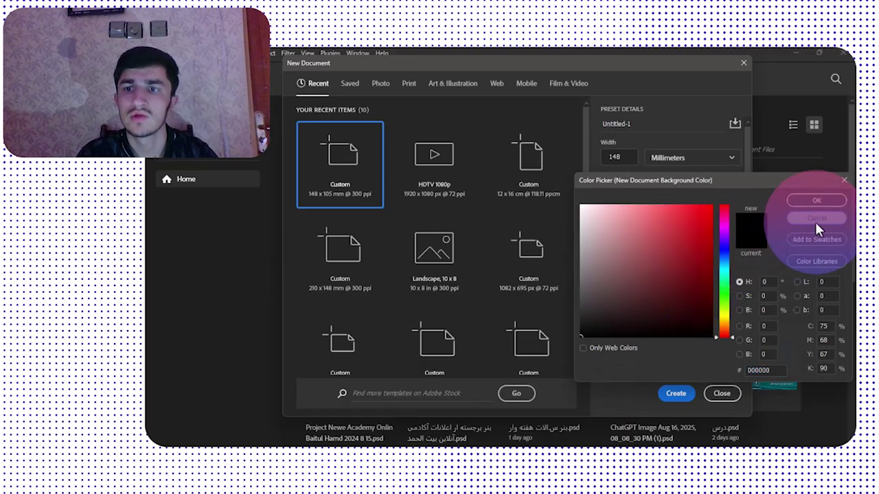
left_click(815, 219)
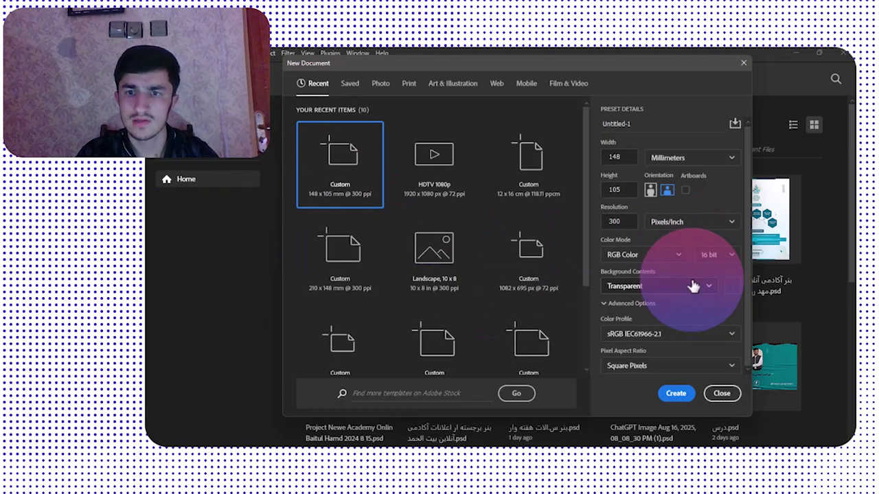
left_click(707, 297)
left_click(663, 323)
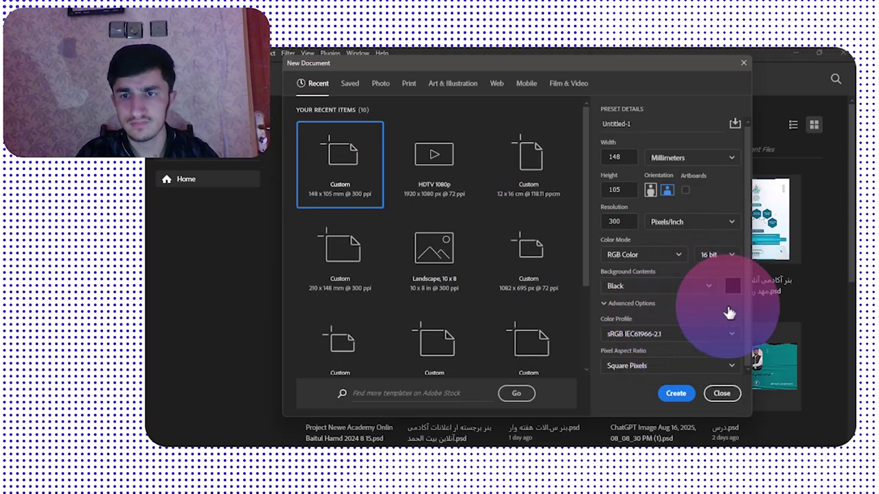
- Set the background contents to White and look at the Custom color picker, cancelling it without choosing a color
left_click(682, 288)
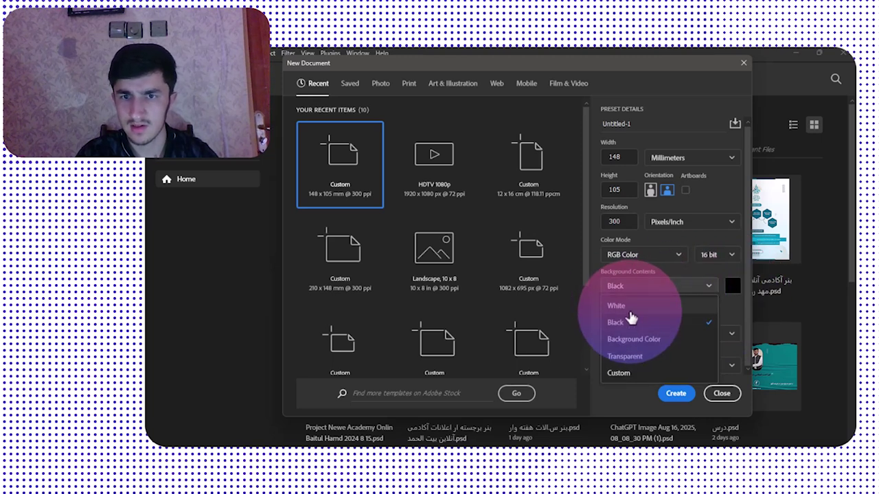
left_click(625, 309)
left_click(651, 288)
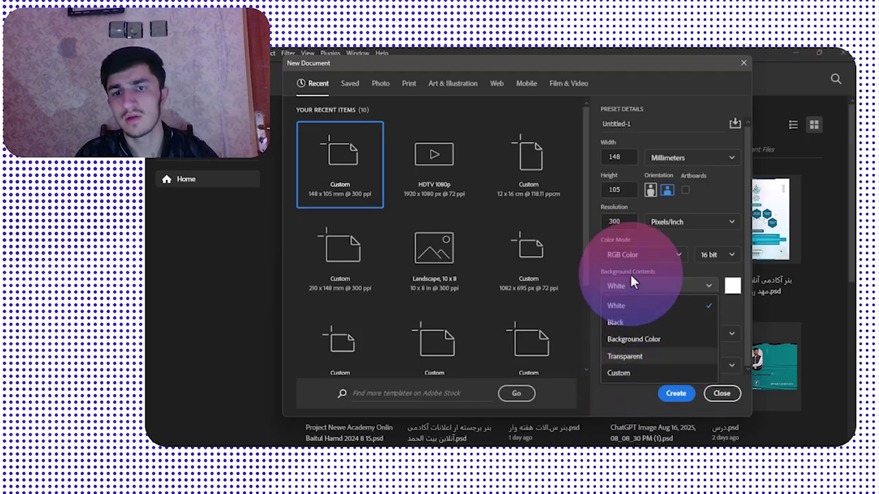
left_click(661, 380)
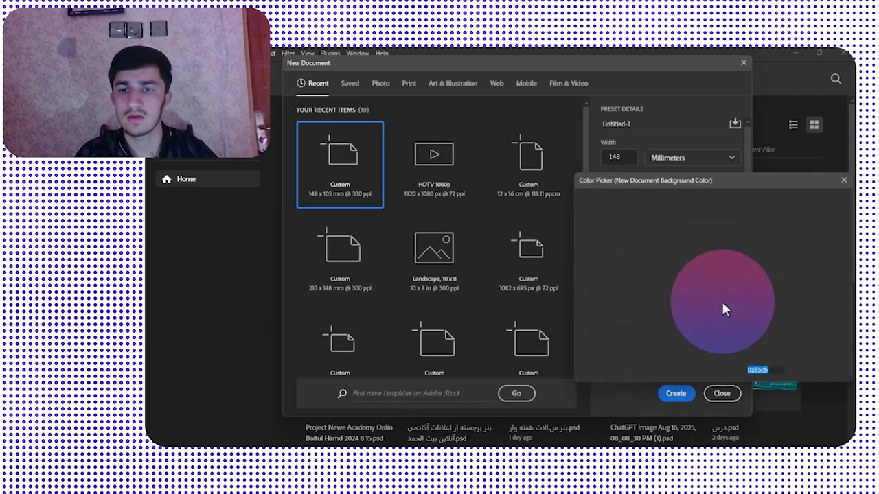
key("Escape")
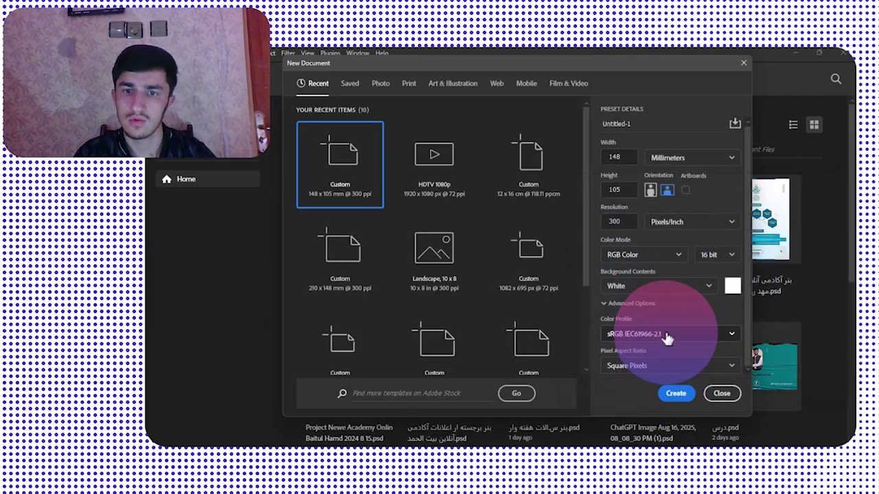
- Browse the available color profiles and set the new document's color profile to Adobe RGB (1998)
left_click(626, 334)
scroll(618, 408, "down", 10)
scroll(623, 405, "down", 15)
scroll(628, 392, "up", 15)
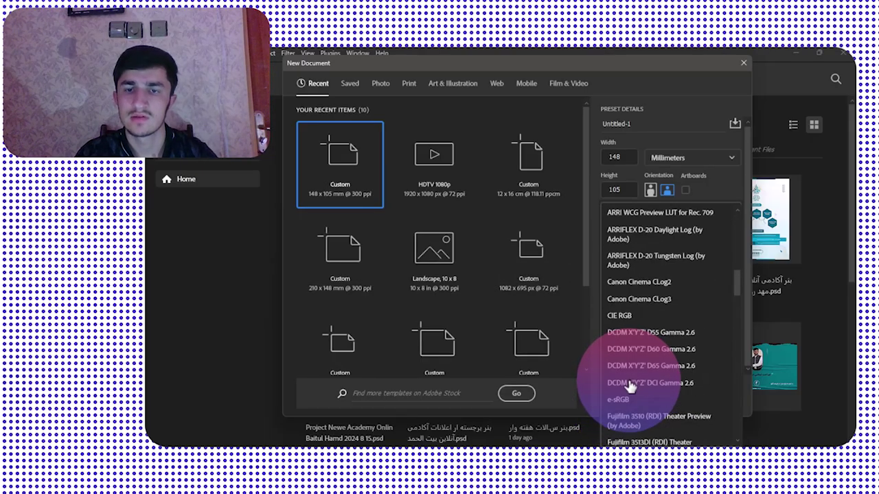
scroll(630, 388, "up", 10)
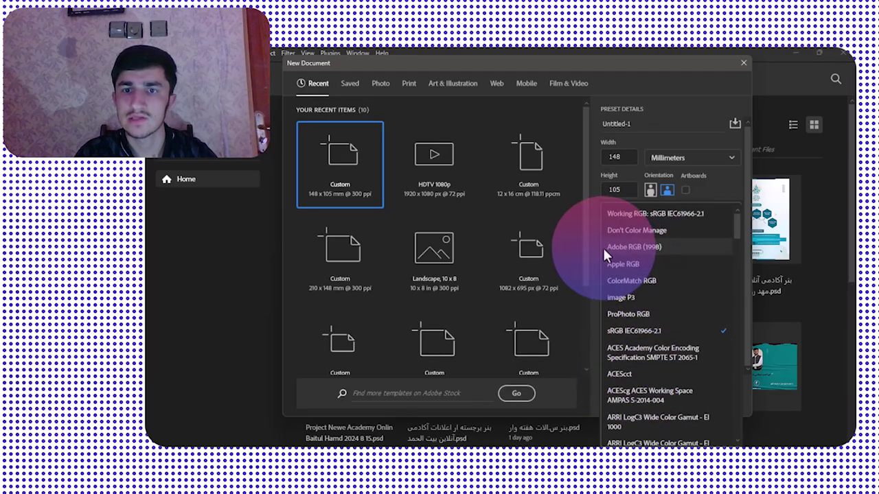
key("Escape")
left_click(637, 334)
left_click(642, 328)
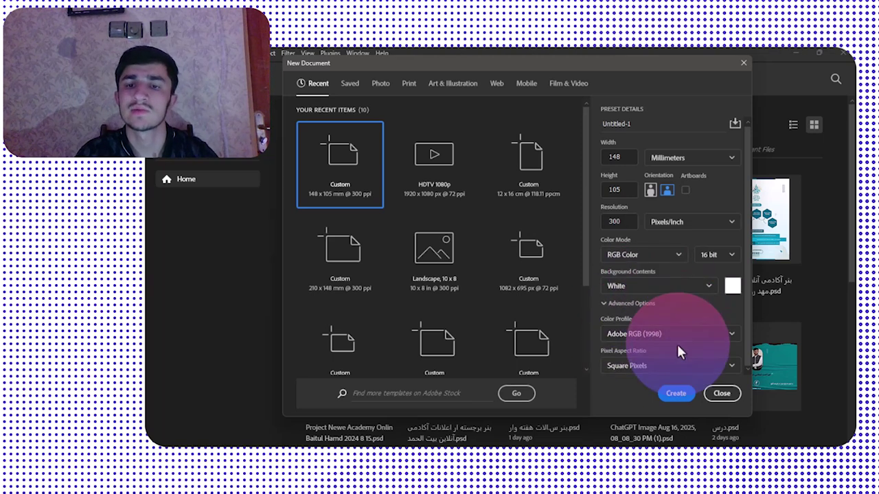
- Examine the remaining color profiles down to the end of the list, keeping Adobe RGB (1998)
left_click(669, 337)
scroll(638, 358, "down", 5)
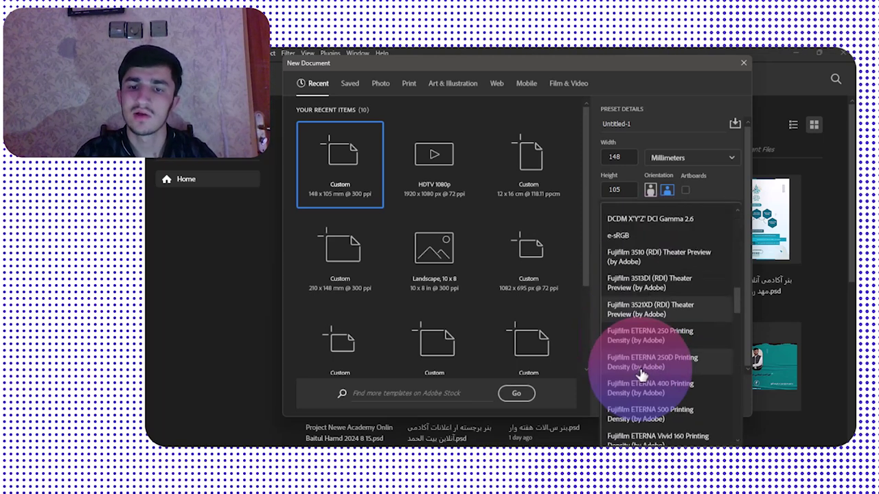
scroll(638, 370, "down", 5)
scroll(642, 350, "up", 3)
scroll(646, 343, "down", 10)
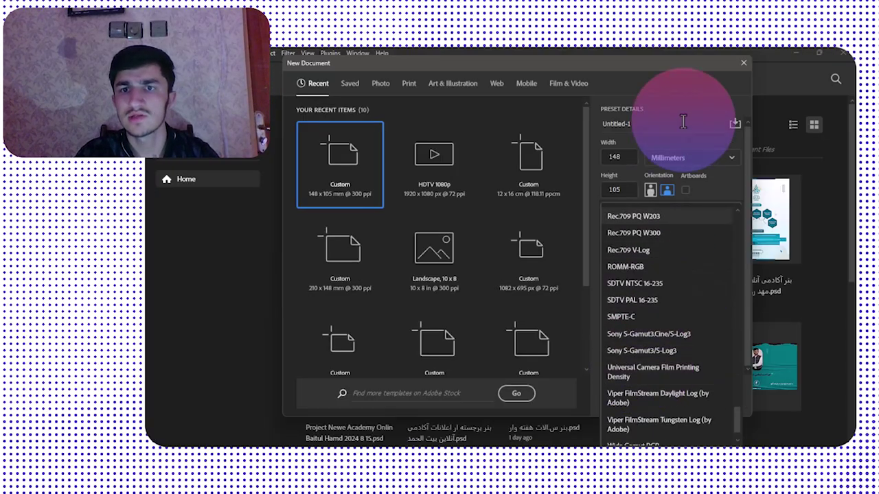
left_click(683, 122)
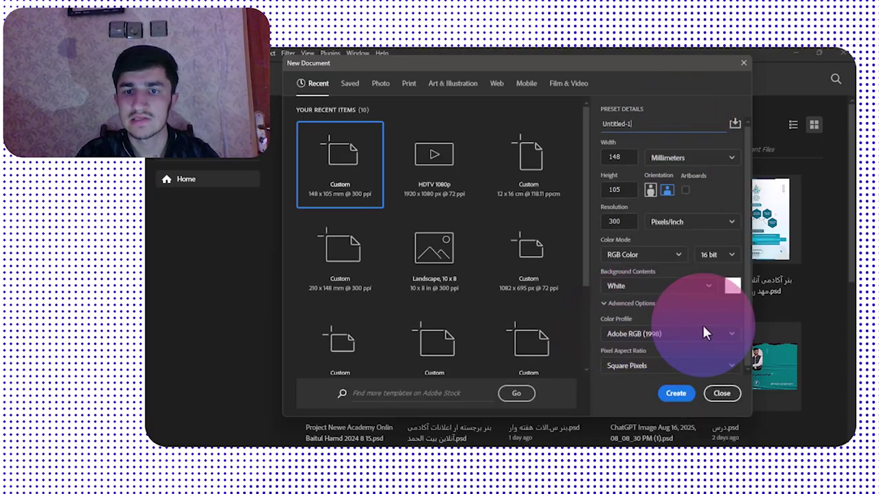
- Collapse and reopen the advanced options, and set the pixel aspect ratio to DVCPRO HD 1080 (1.5)
left_click(604, 306)
left_click(605, 308)
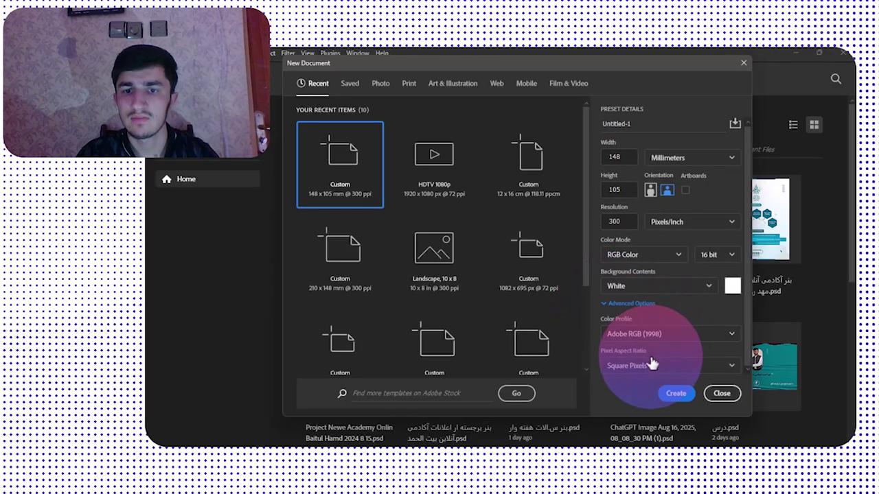
left_click(625, 363)
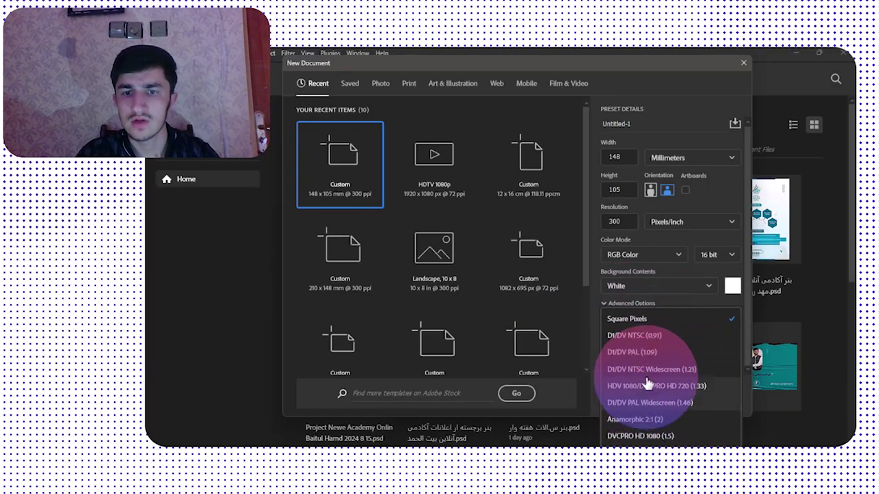
left_click(658, 437)
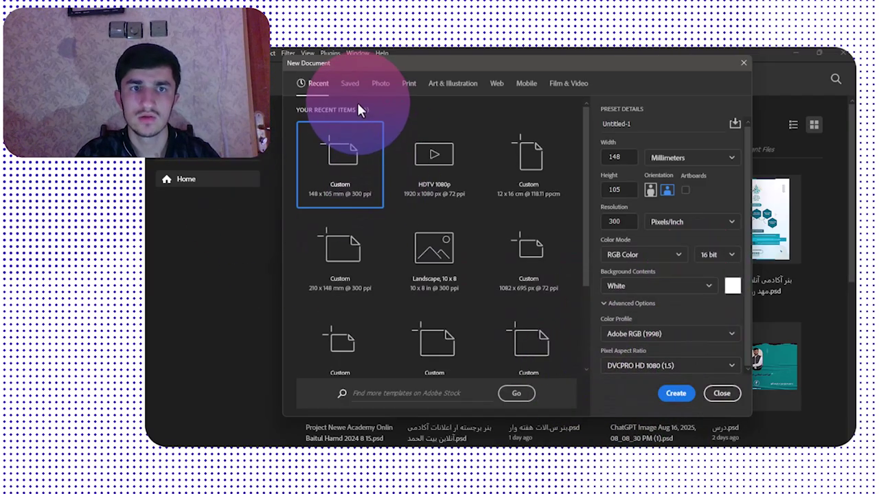
- Leave the New Document dialog and bring up the blank white 1748 x 1240 px document at 300 ppi
double_click(686, 125)
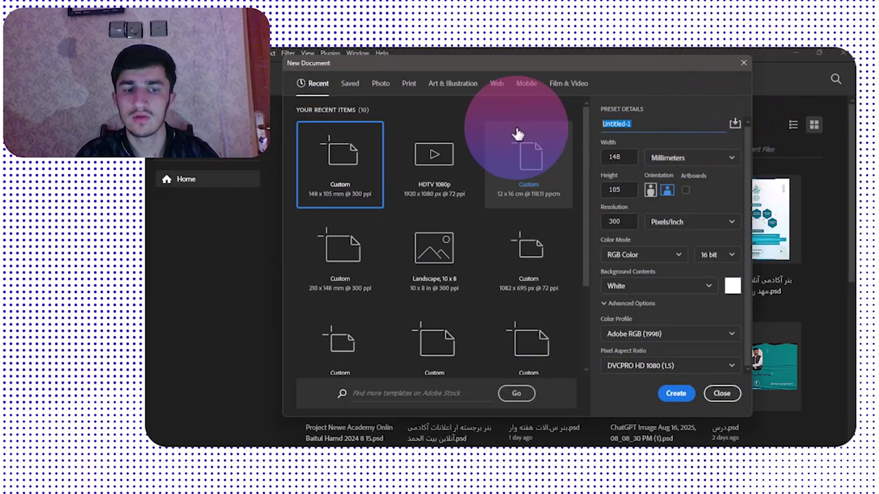
left_click(722, 393)
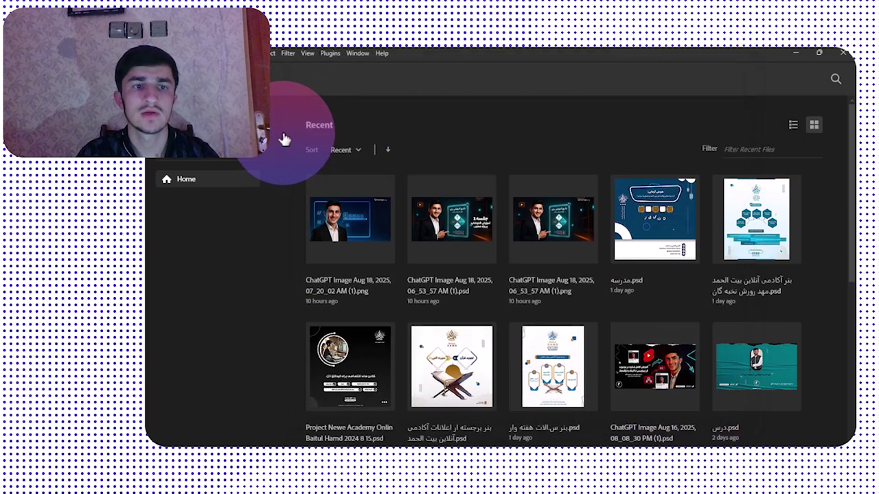
left_click(524, 226)
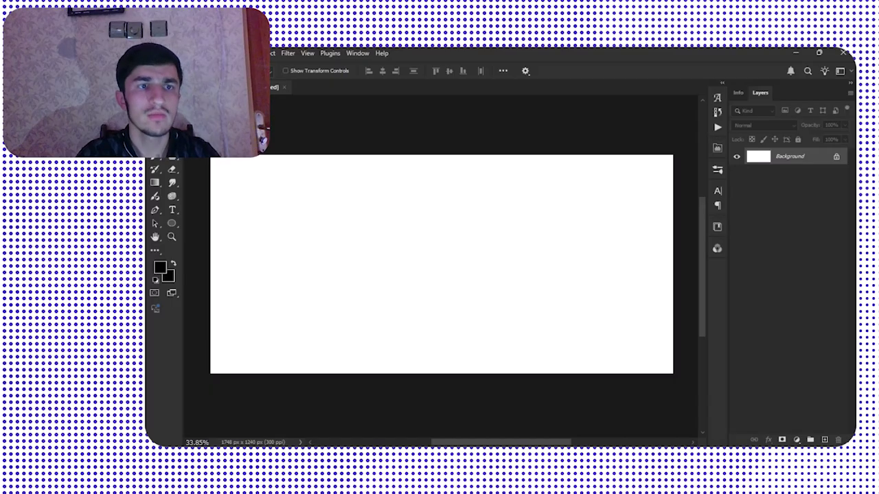
- Open the General preferences
left_click(164, 53)
mouse_move(202, 52)
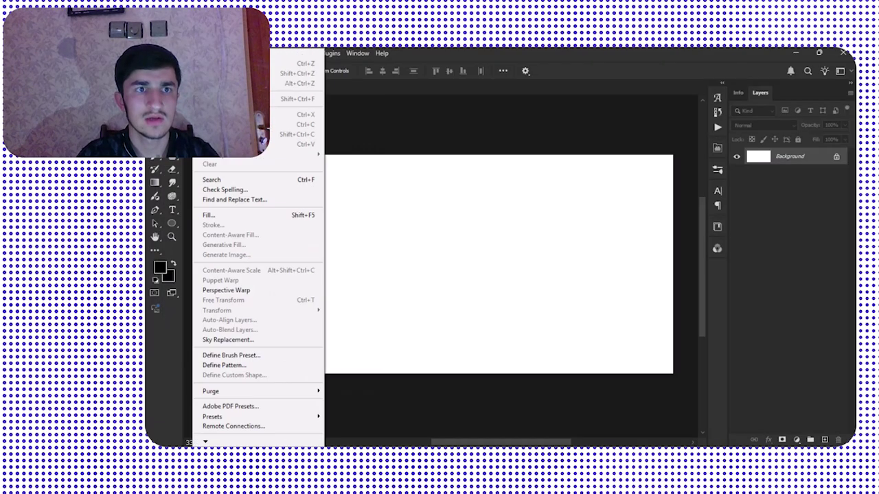
mouse_move(273, 444)
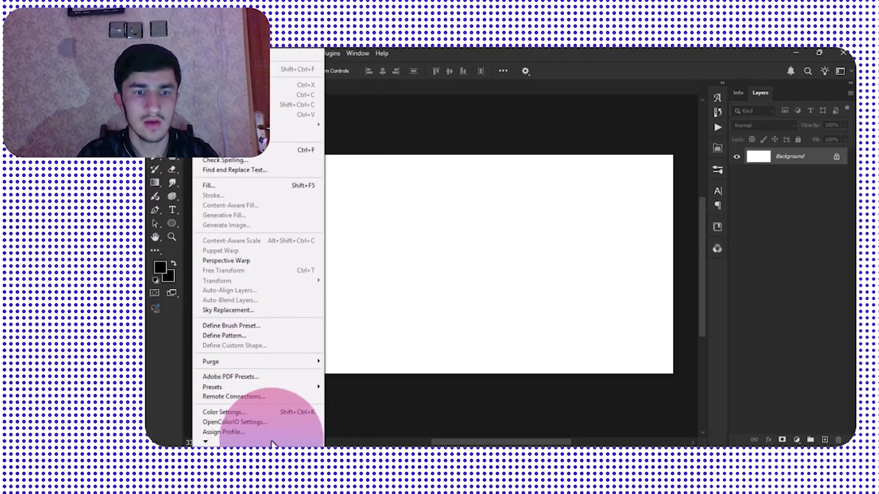
mouse_move(318, 426)
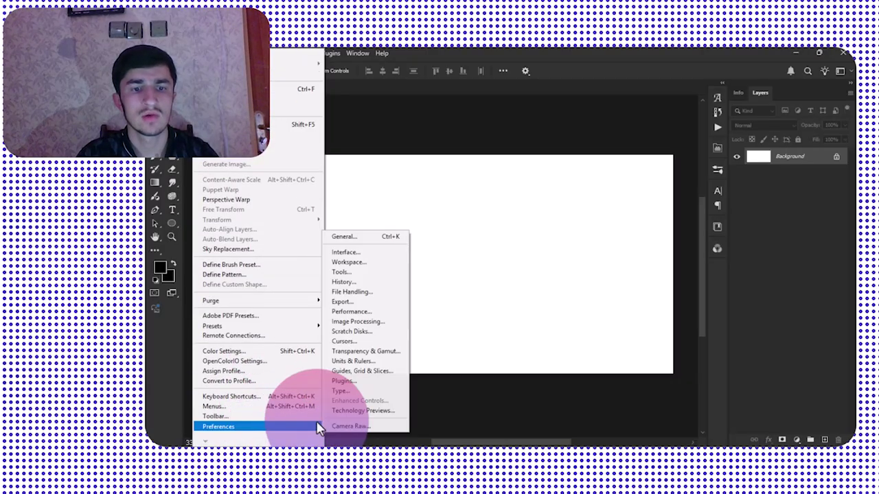
left_click(363, 237)
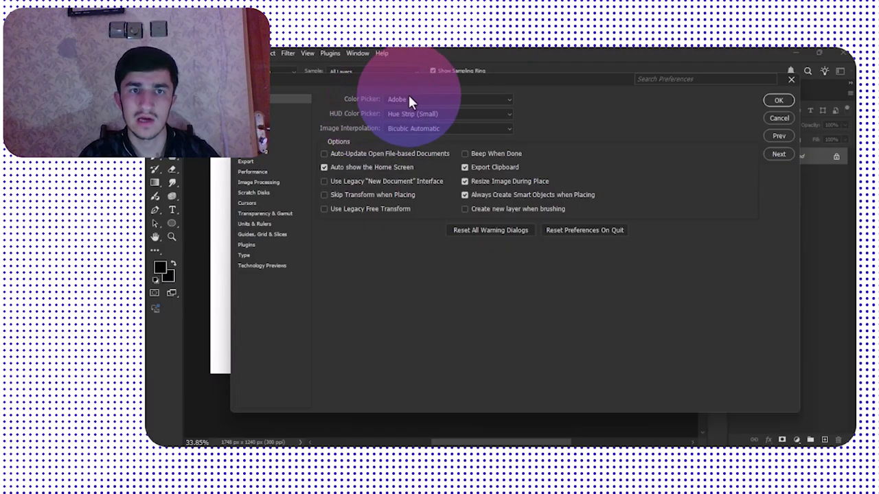
- Try switching Auto show the Home Screen off and back on, and look at the Color Picker choices, keeping Adobe
left_click(325, 167)
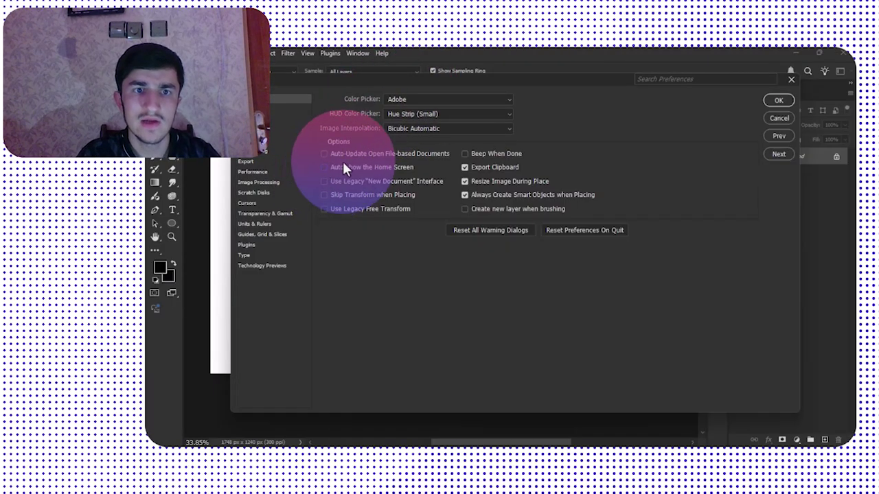
left_click(347, 167)
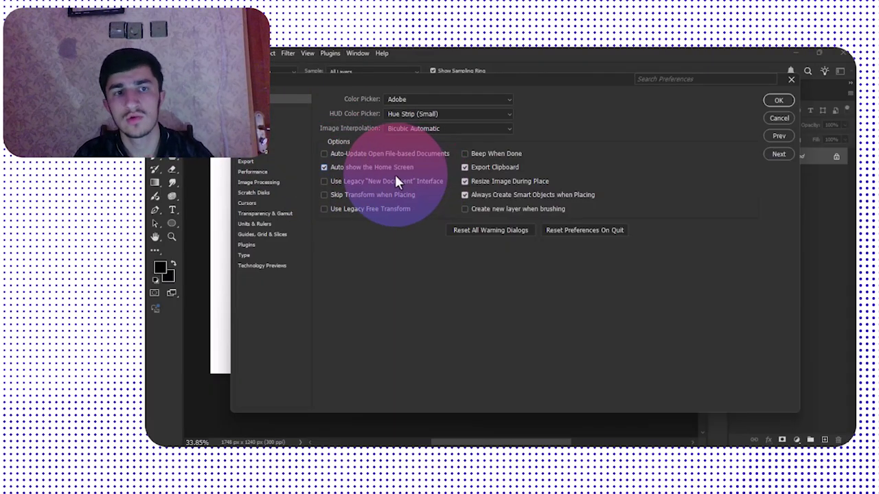
left_click(337, 171)
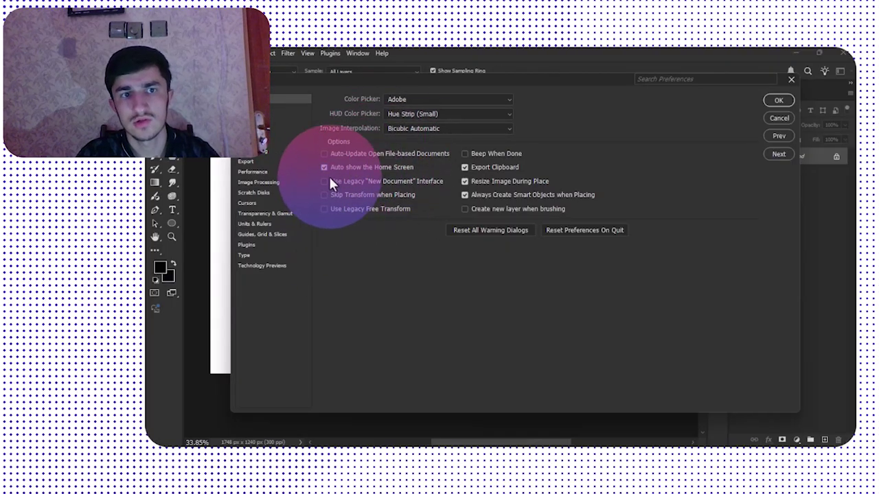
left_click(435, 105)
left_click(474, 110)
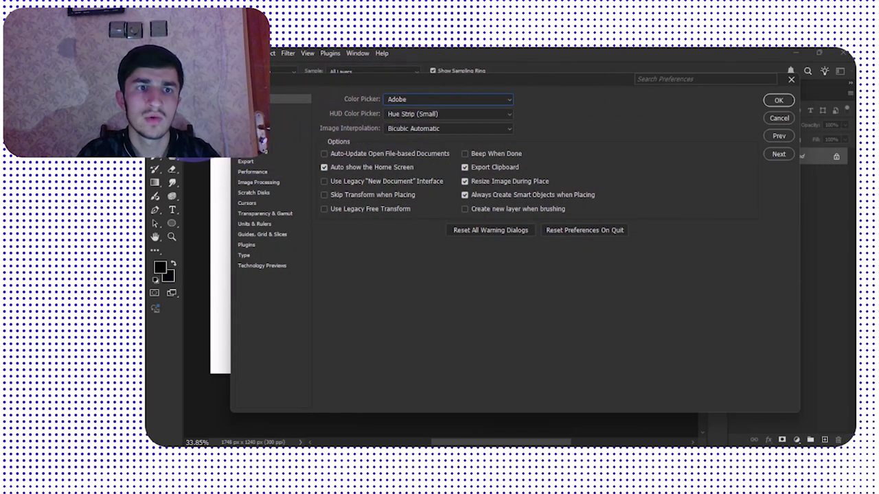
- Open the Interface preferences and preview each lighter color theme, returning to the darkest one
left_click(268, 110)
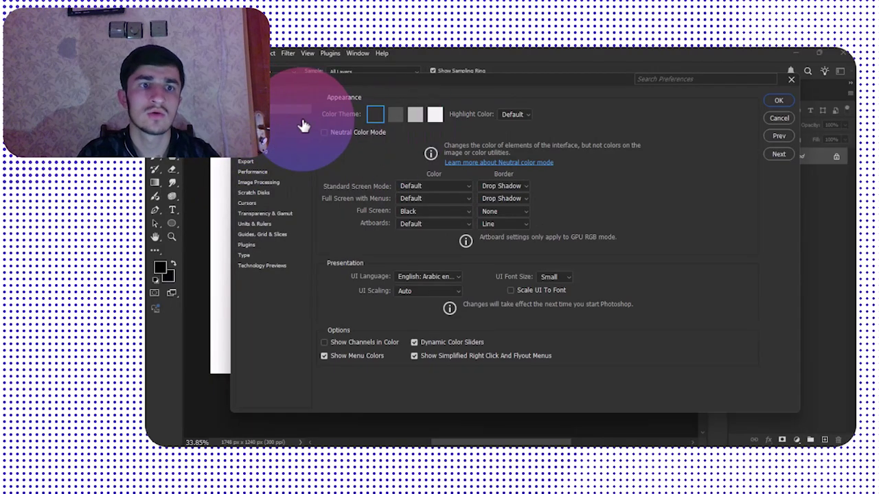
left_click(395, 115)
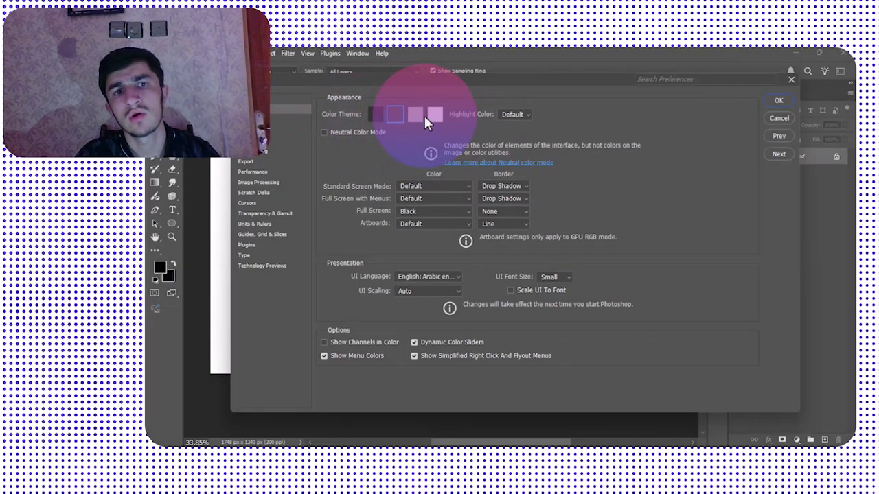
left_click(415, 116)
left_click(435, 115)
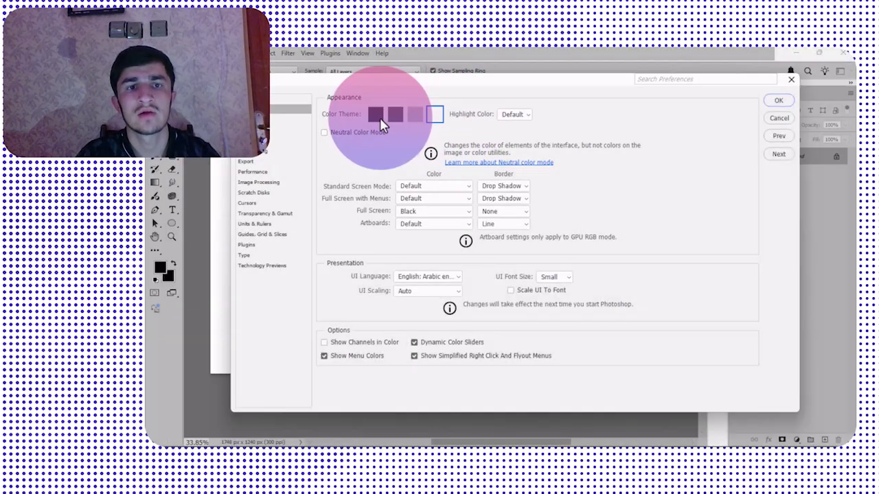
left_click(380, 117)
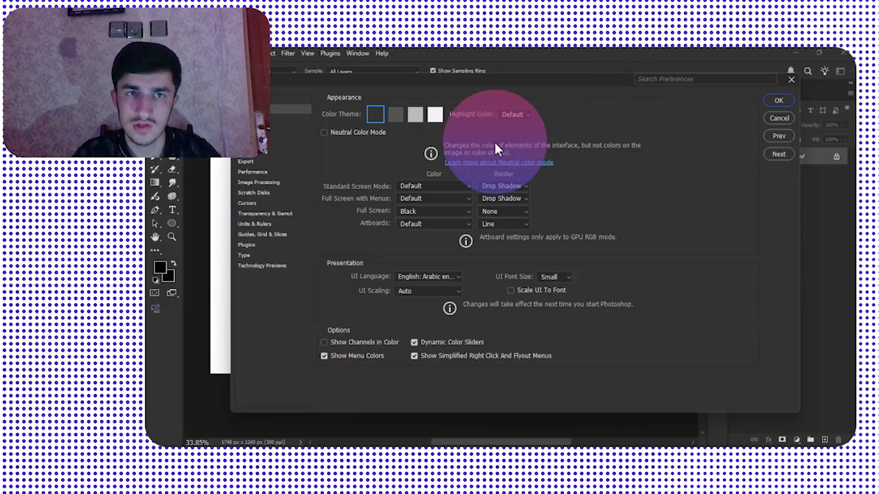
- Preview the gray color themes again, restore the darkest theme, and look at the UI Language choices, keeping the current language
left_click(394, 115)
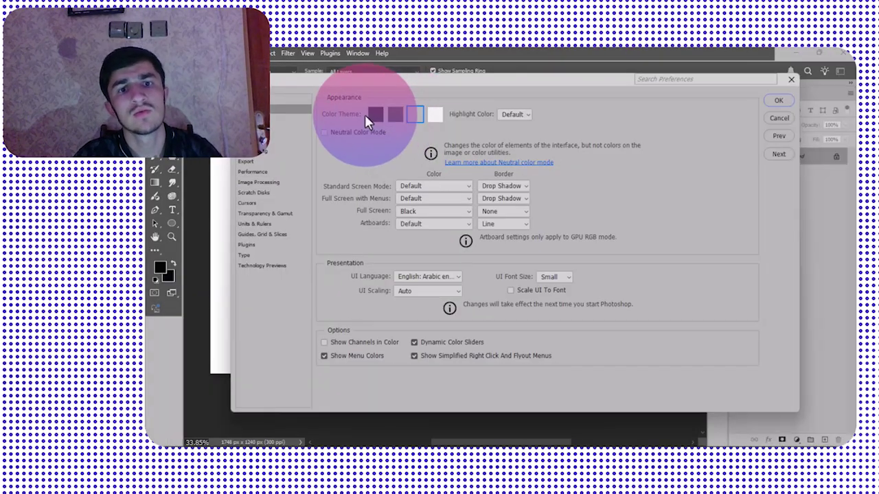
left_click(371, 115)
left_click(434, 277)
left_click(555, 273)
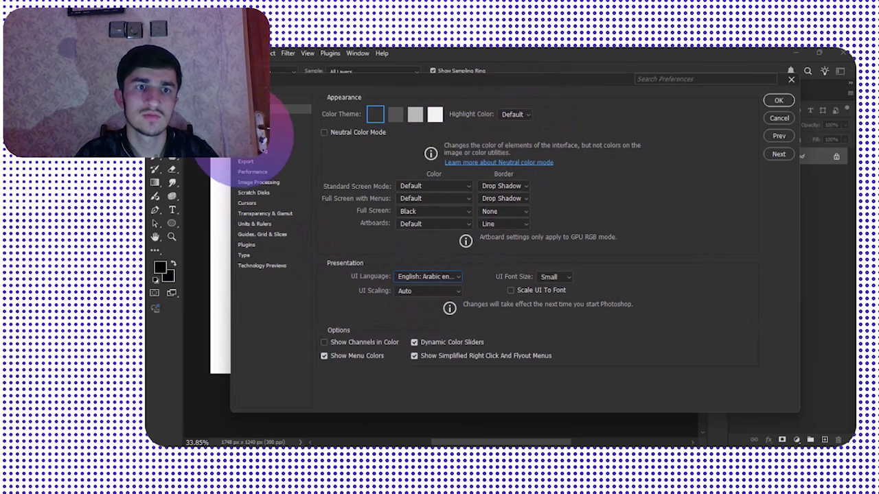
- View the Tools preferences and, in the Type preferences, try switching glyph alternates and placeholder text off and back on
left_click(248, 130)
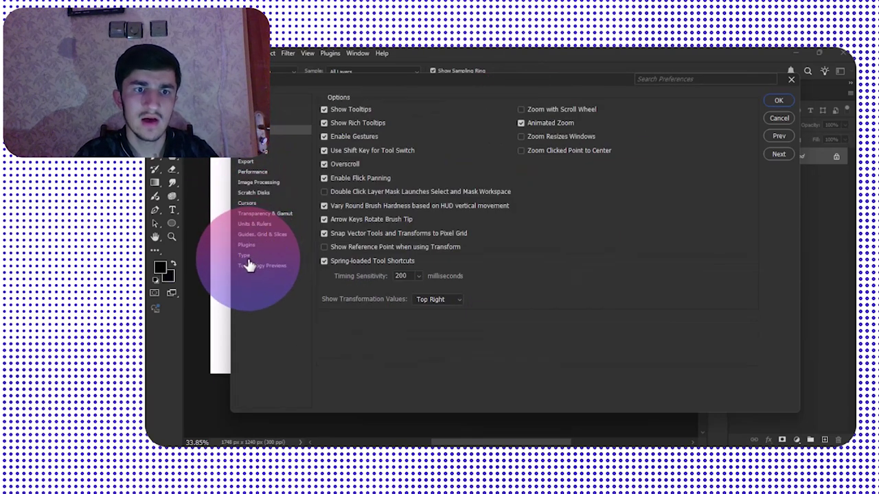
left_click(245, 256)
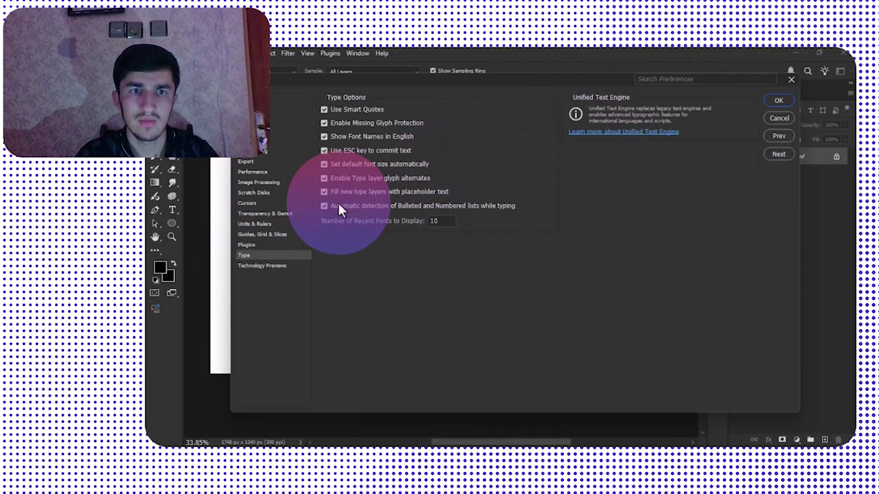
left_click(356, 190)
left_click(353, 179)
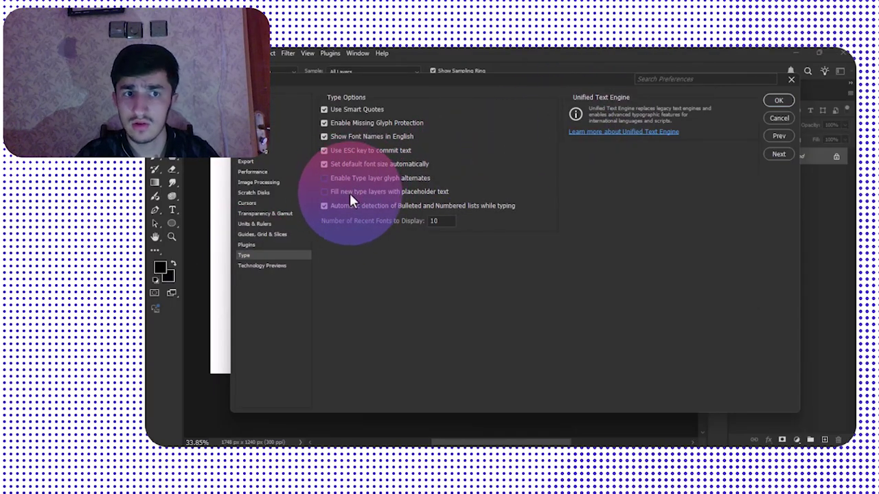
left_click(333, 181)
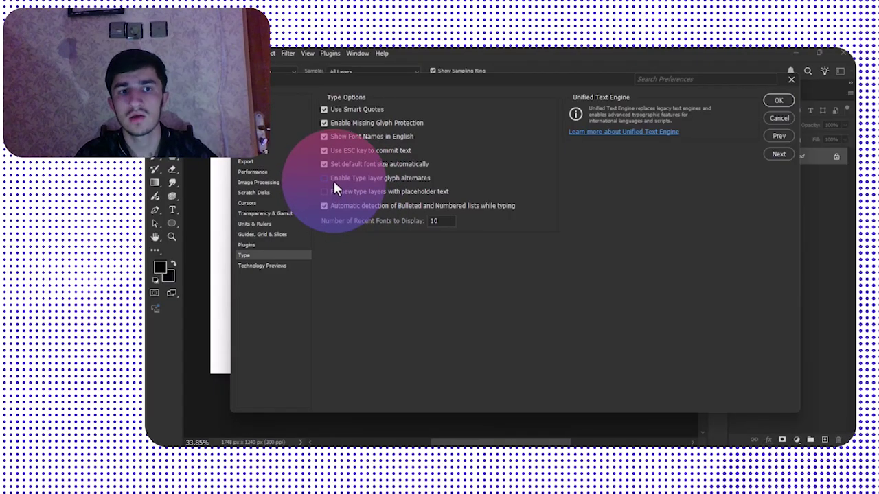
left_click(325, 191)
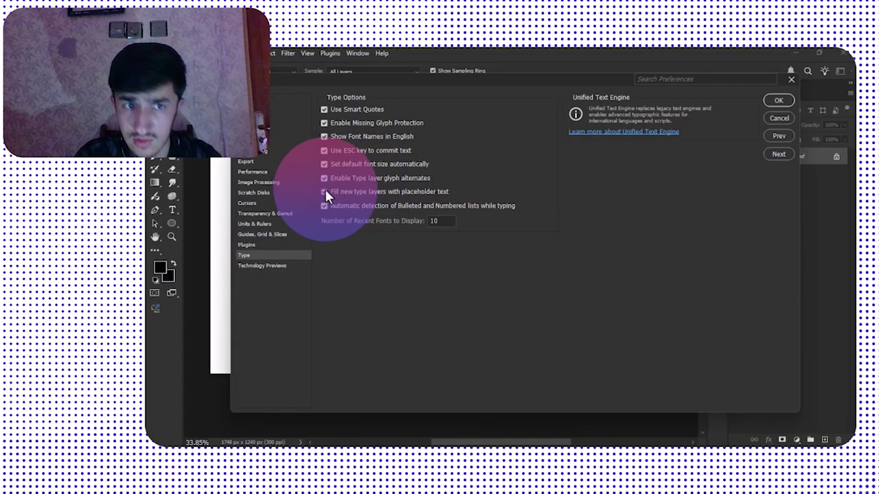
left_click(327, 191)
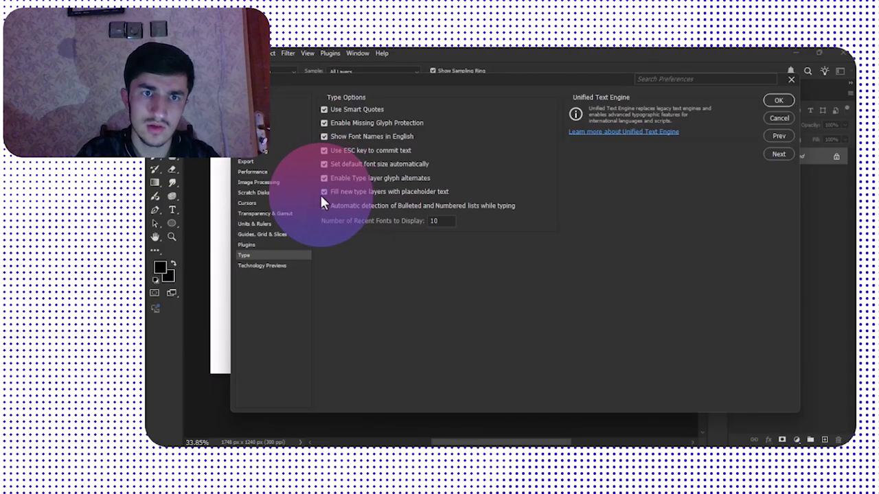
left_click(321, 193)
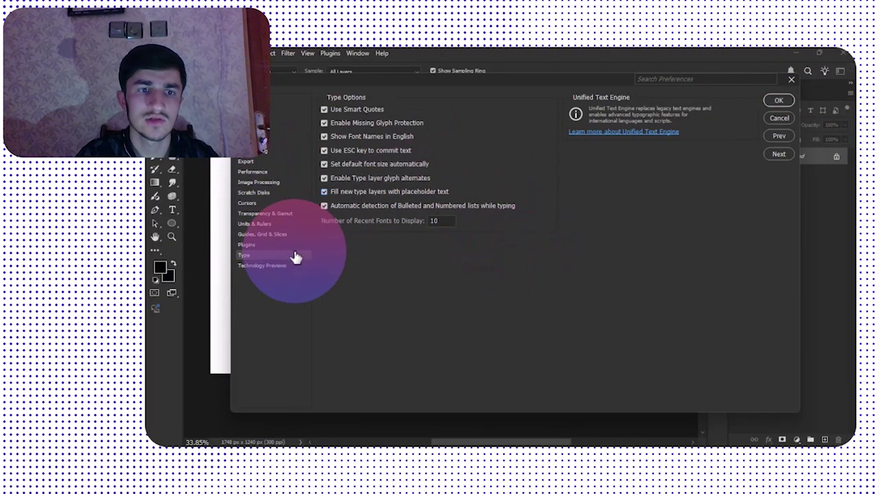
- In the Performance preferences, try switching GPU compositing off and back on, and look at the Cache Tile Size setting
left_click(252, 173)
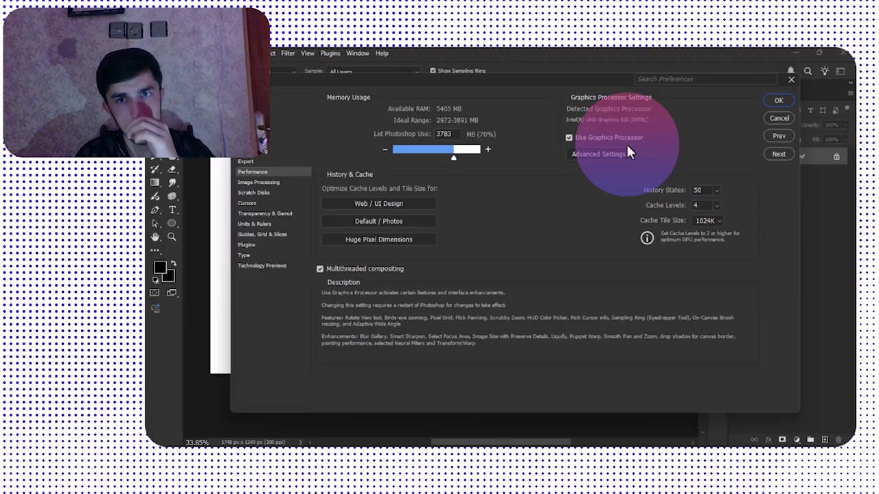
left_click(615, 155)
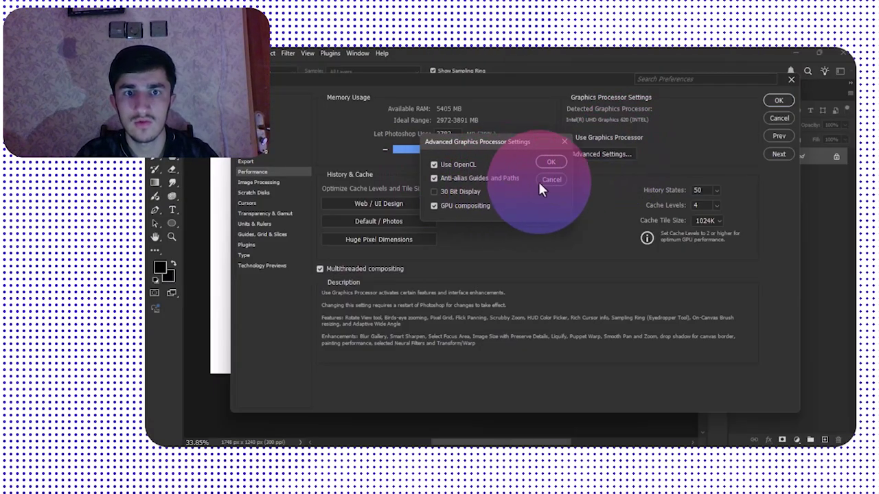
left_click(441, 206)
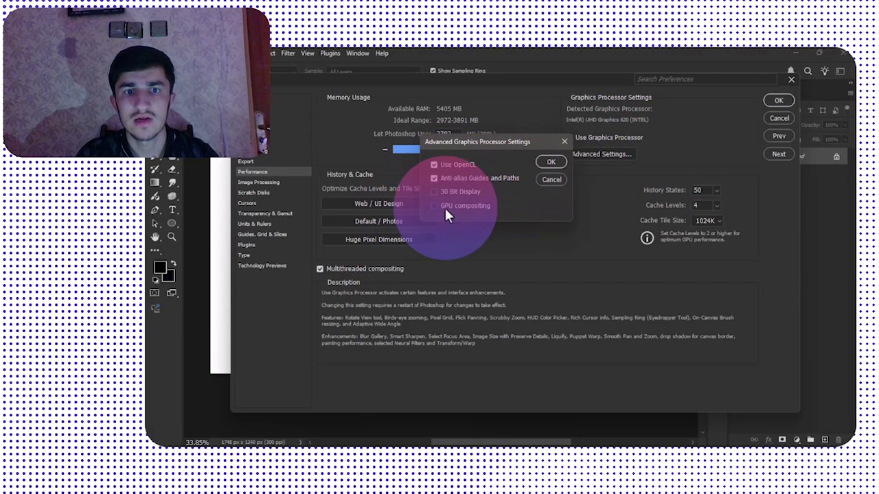
left_click(440, 206)
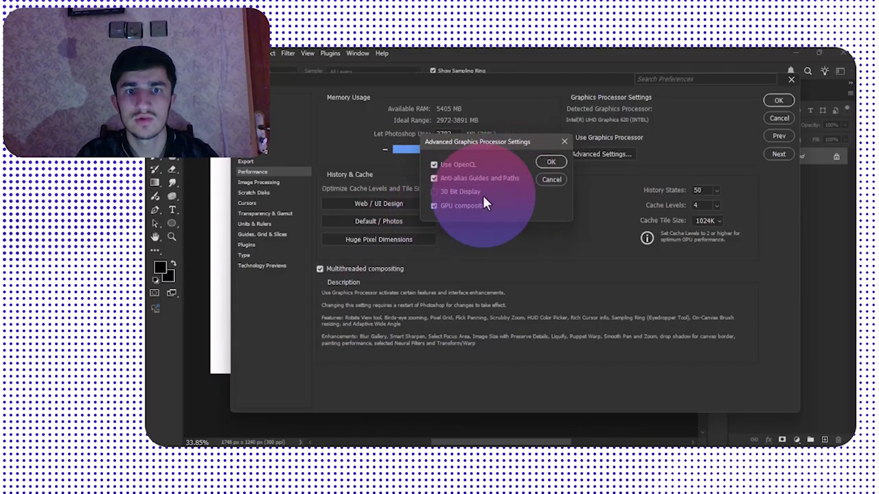
left_click(549, 162)
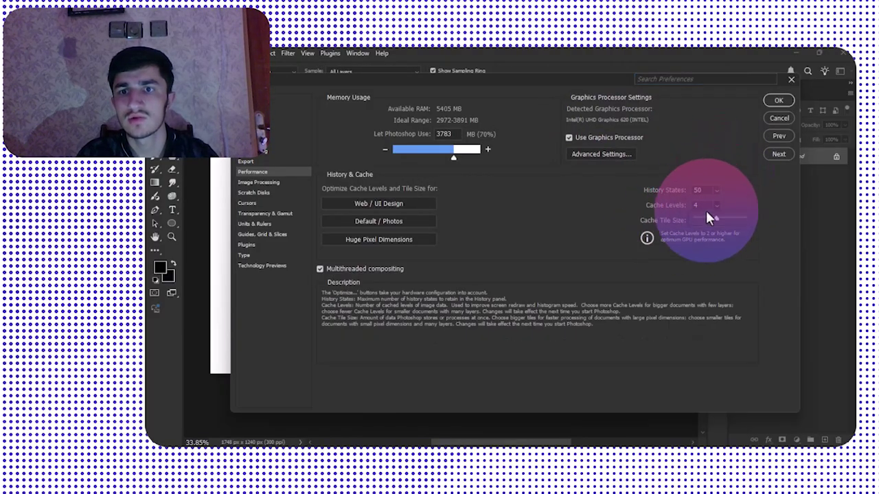
left_click(716, 221)
left_click(722, 215)
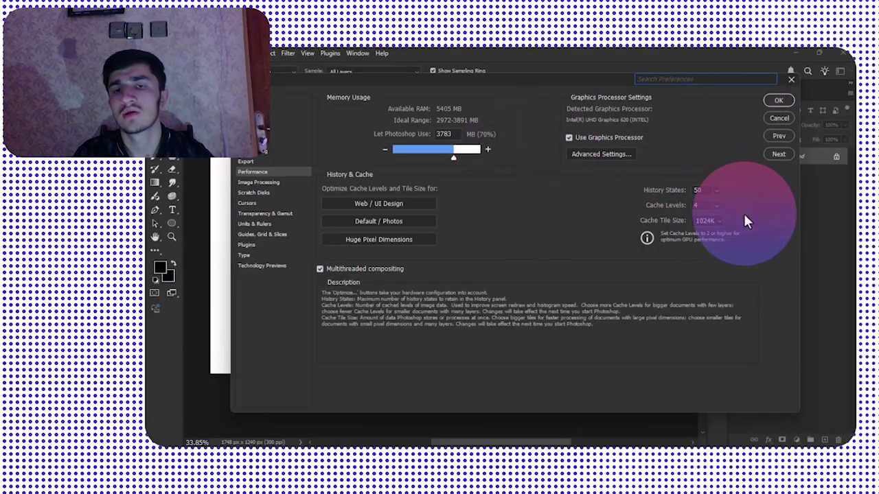
- Set the memory Photoshop is allowed to use to 3625 MB (67%)
mouse_move(453, 157)
left_mouse_down()
mouse_move(416, 150)
mouse_move(453, 164)
mouse_move(463, 156)
mouse_move(455, 160)
left_mouse_up()
left_click(462, 138)
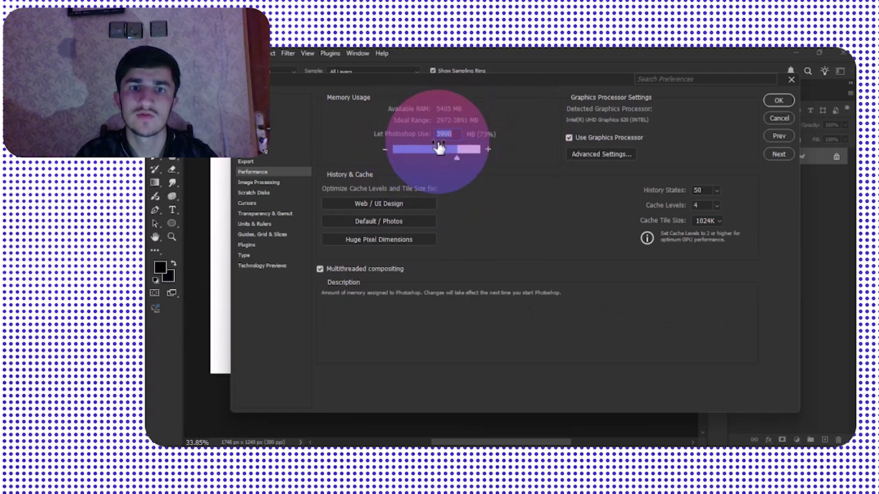
left_click_drag(456, 157, 463, 160)
left_click(450, 157)
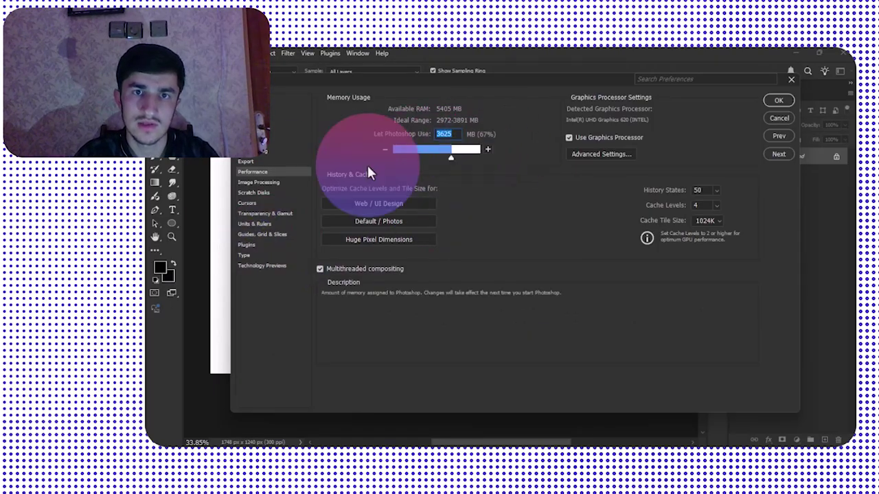
- Look through the Export and History Log preferences, and bring up the File Handling preferences
left_click(247, 162)
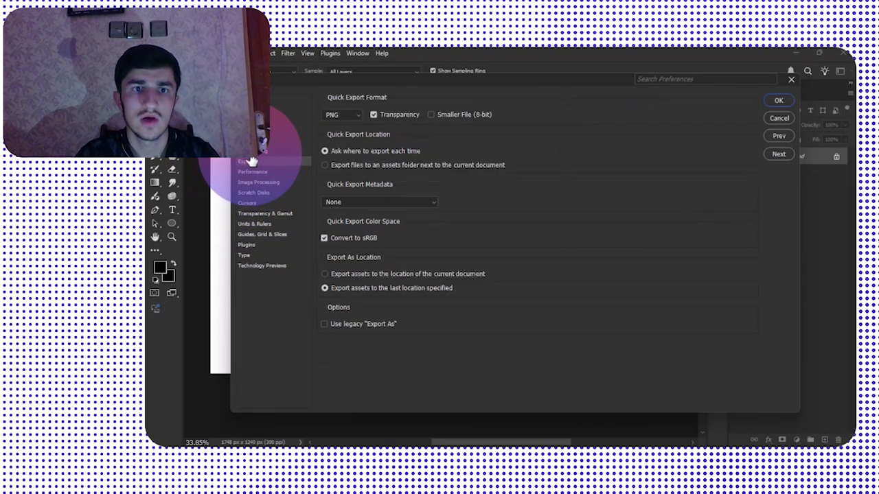
left_click(251, 151)
left_click(254, 140)
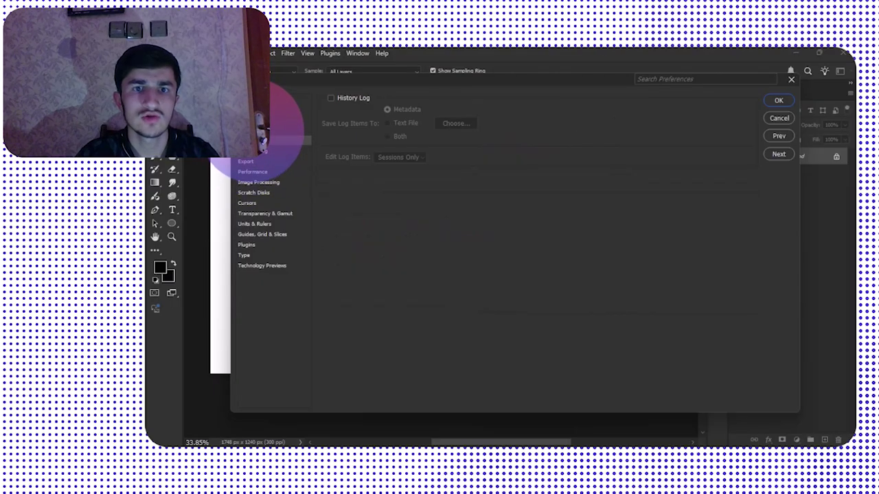
left_click(252, 151)
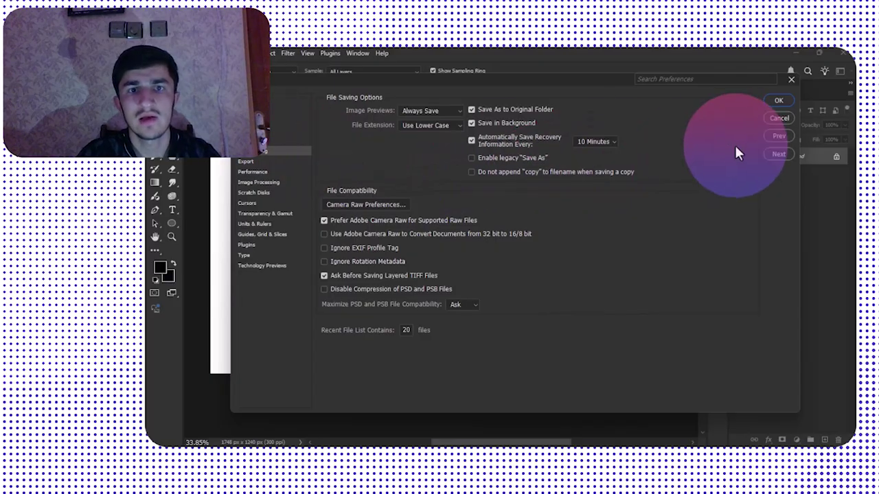
- Set recovery information to save automatically every 15 minutes with legacy "Save As" enabled, keeping Image Previews at Always Save
left_click(595, 142)
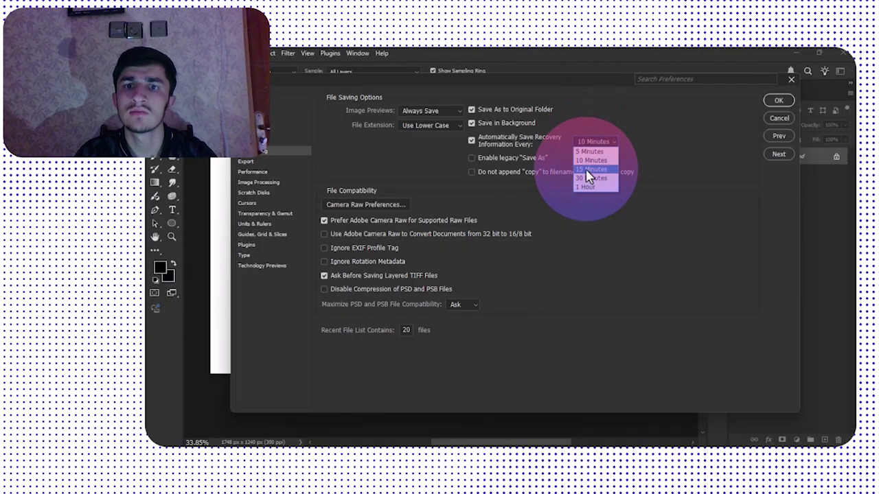
left_click(587, 170)
left_click(589, 139)
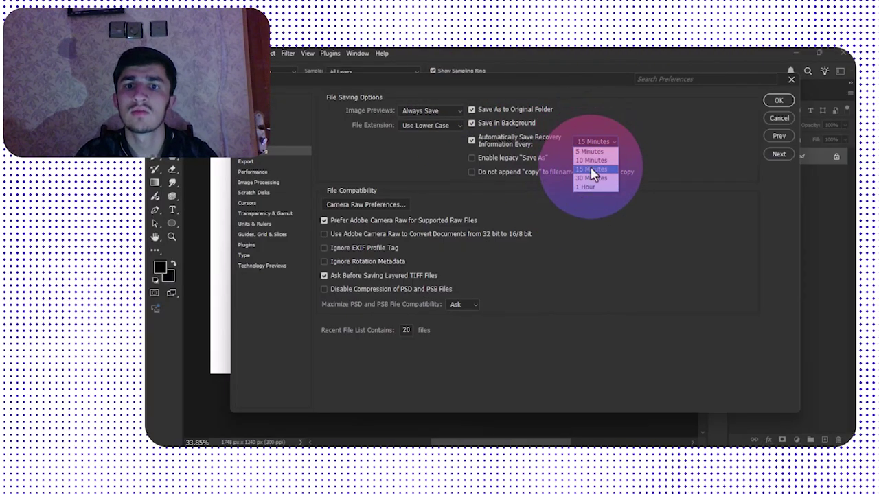
left_click(594, 142)
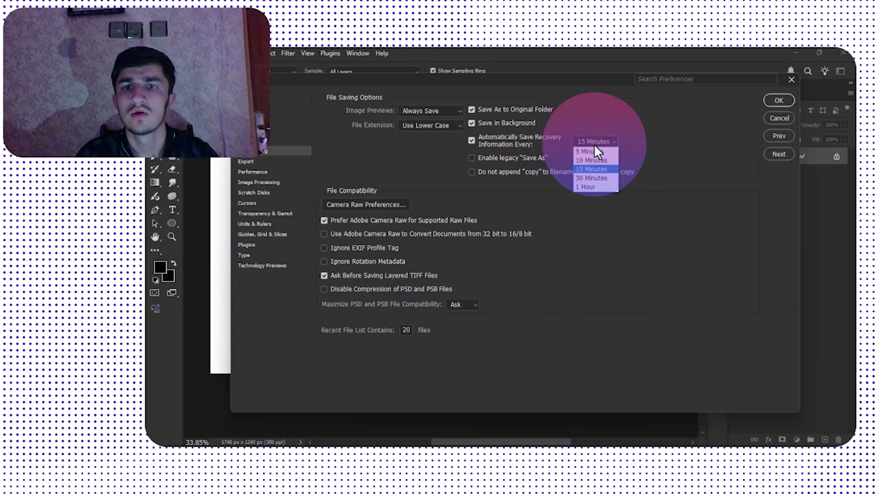
left_click(594, 143)
left_click(594, 144)
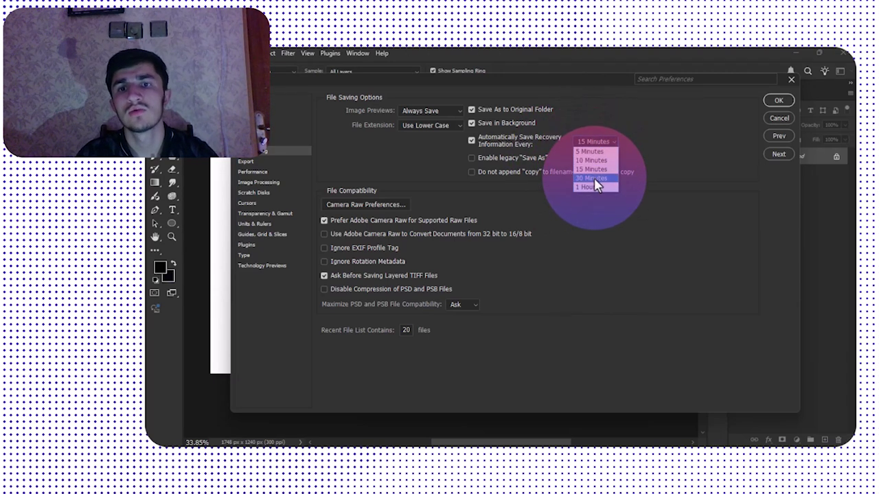
left_click(595, 172)
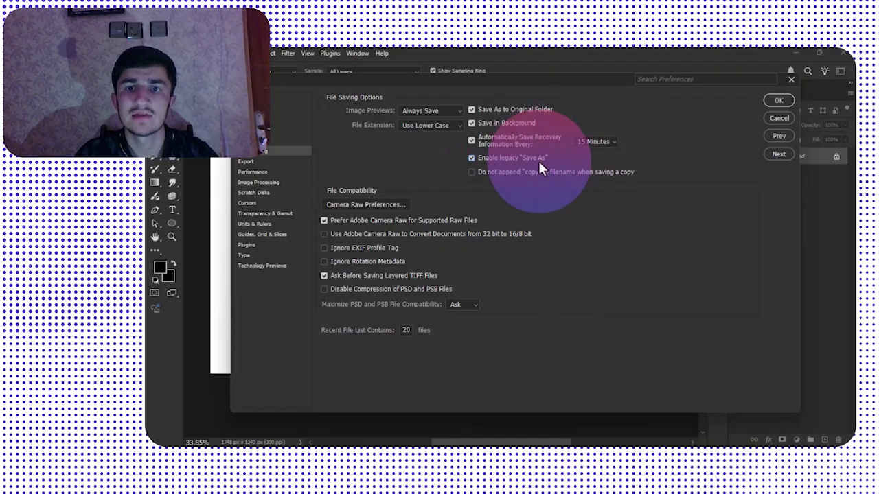
left_click(438, 112)
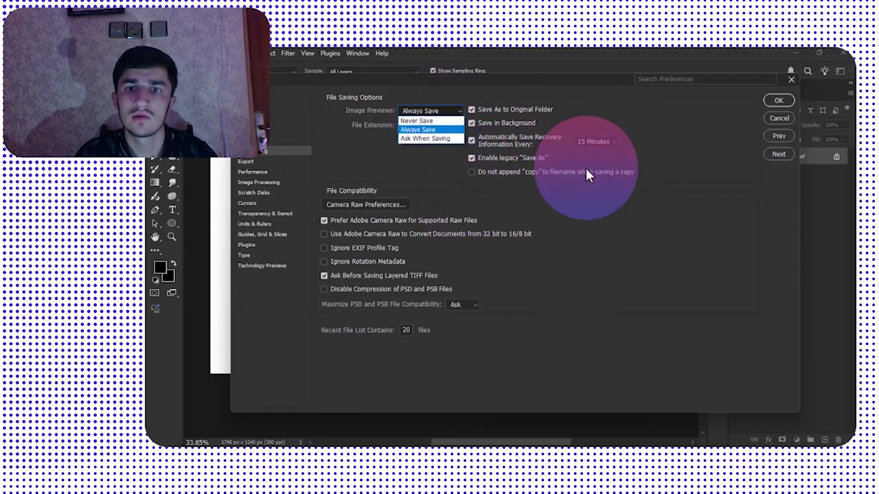
left_click(429, 133)
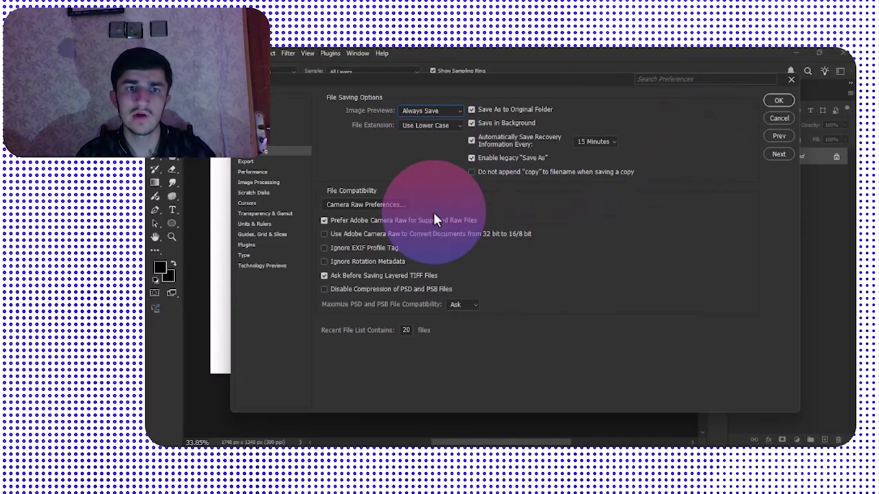
- Examine the Technology Previews, Plugins, Guides, Grid & Slices, Units & Rulers, Transparency & Gamut, and Cursors preferences
left_click(257, 266)
left_click(254, 245)
left_click(253, 234)
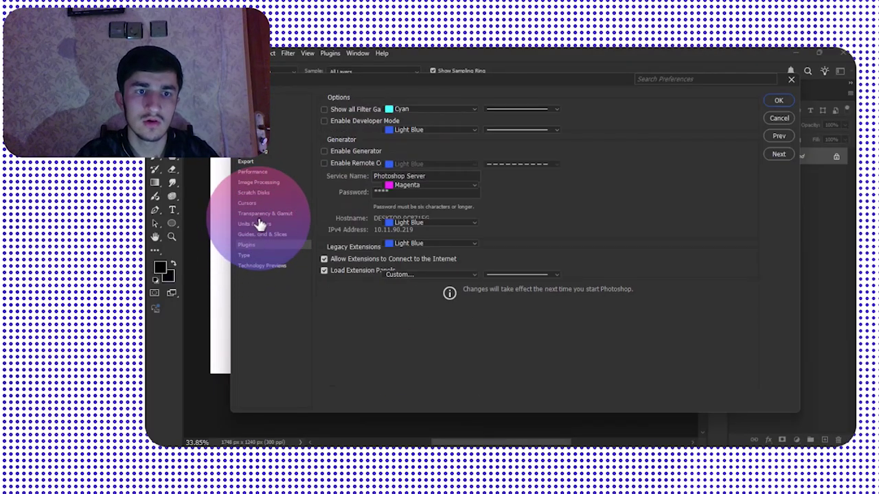
left_click(261, 224)
left_click(261, 214)
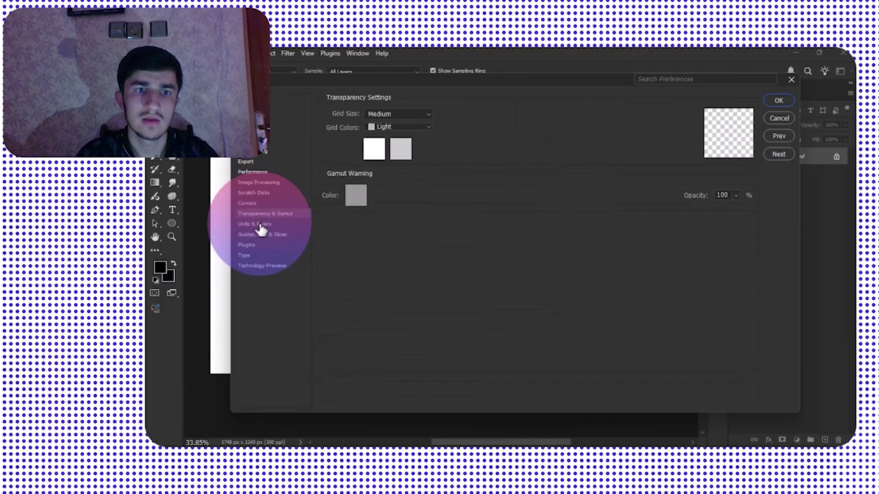
left_click(260, 224)
left_click(280, 236)
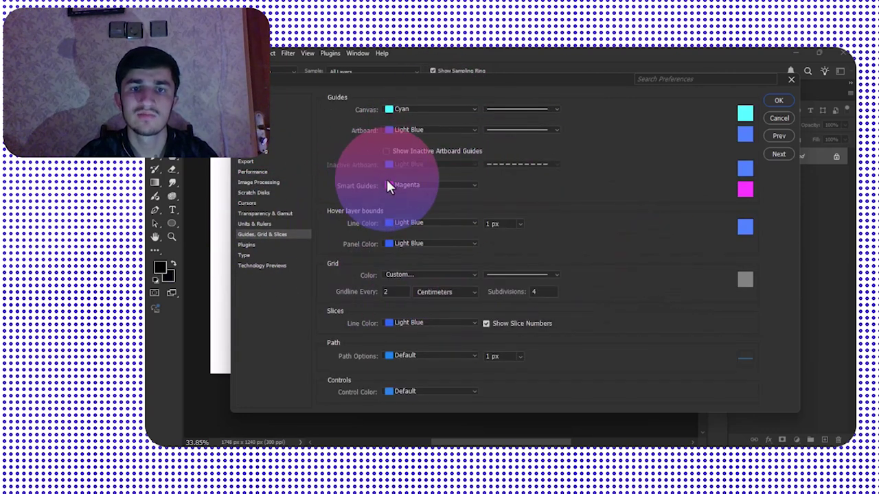
left_click(263, 214)
left_click(250, 203)
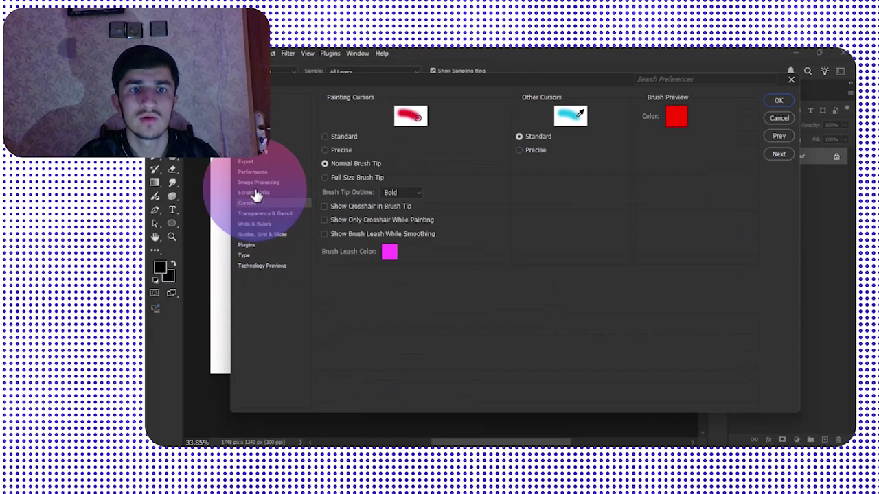
- Examine the Cursors, Image Processing, and Scratch Disks preferences, selecting the C:\ startup drive in the scratch disk list
left_click(254, 192)
left_click(253, 204)
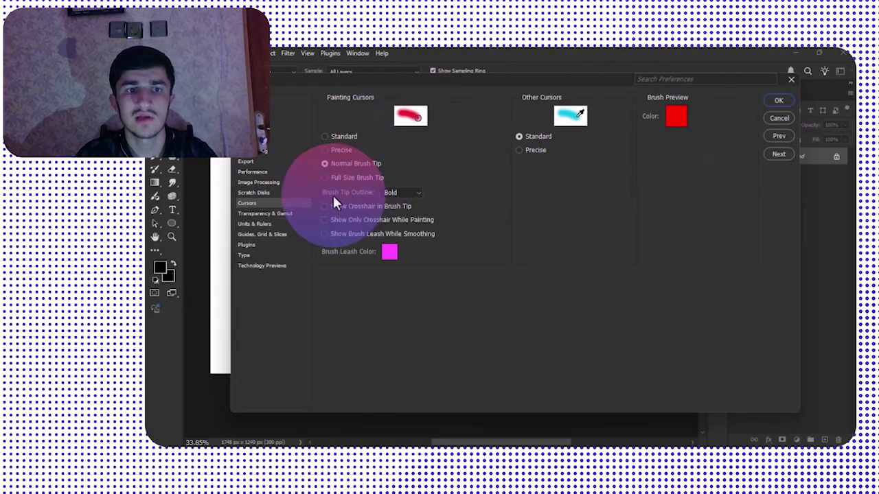
left_click(250, 192)
left_click(249, 184)
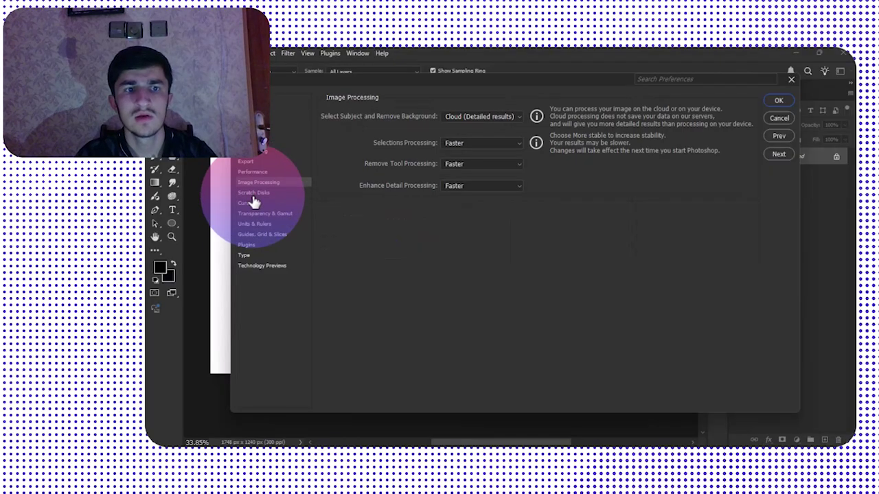
left_click(255, 194)
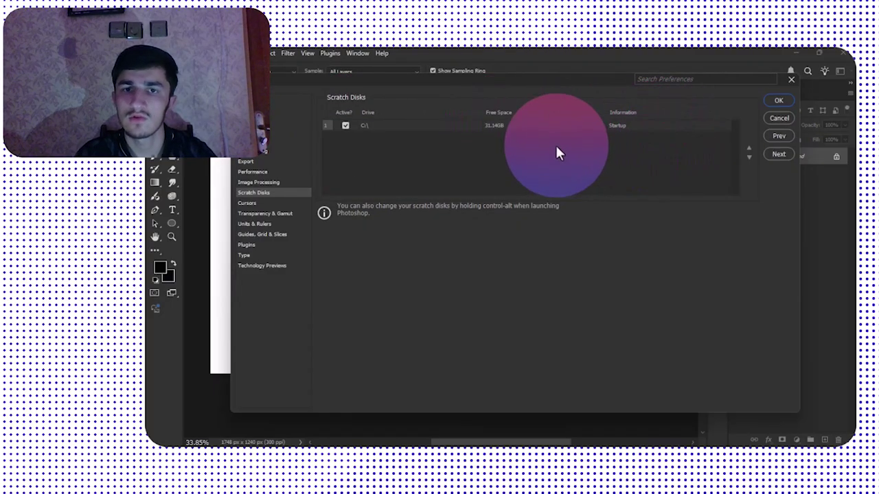
left_click(426, 125)
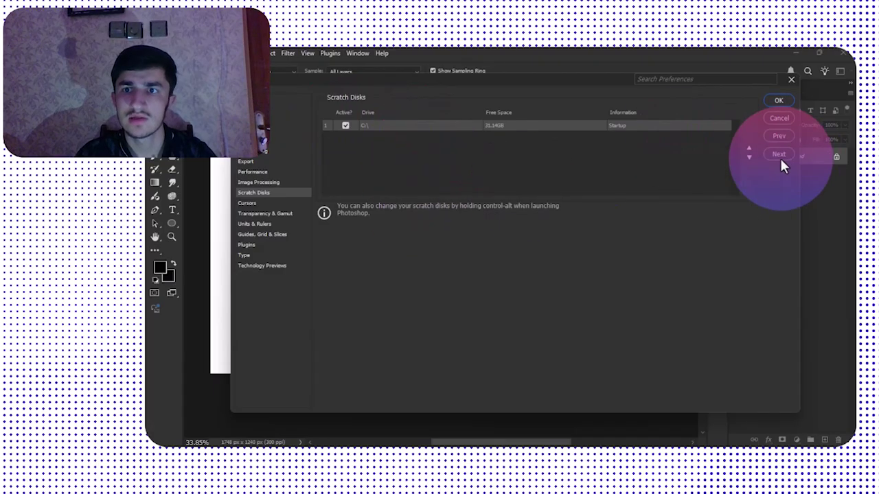
- Try the Web / UI Design cache optimization, check the advanced graphics processor settings, and discard the preference changes
left_click(269, 183)
left_click(256, 171)
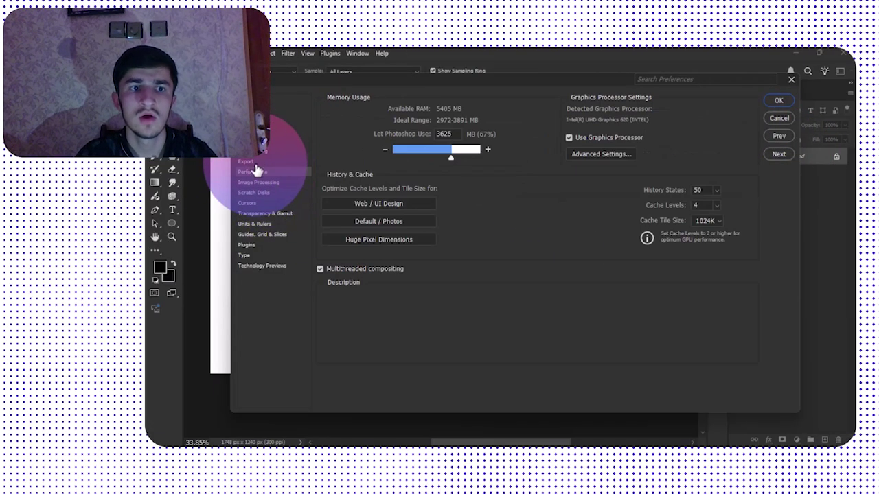
left_click(385, 205)
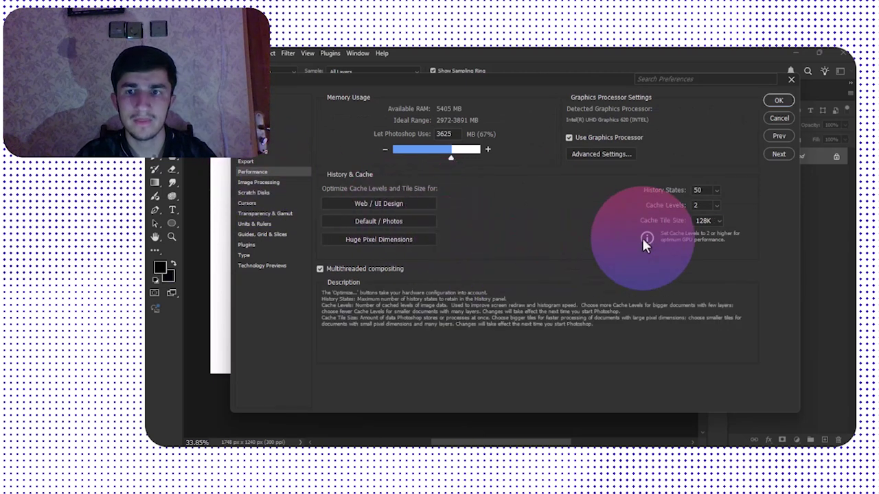
left_click(603, 151)
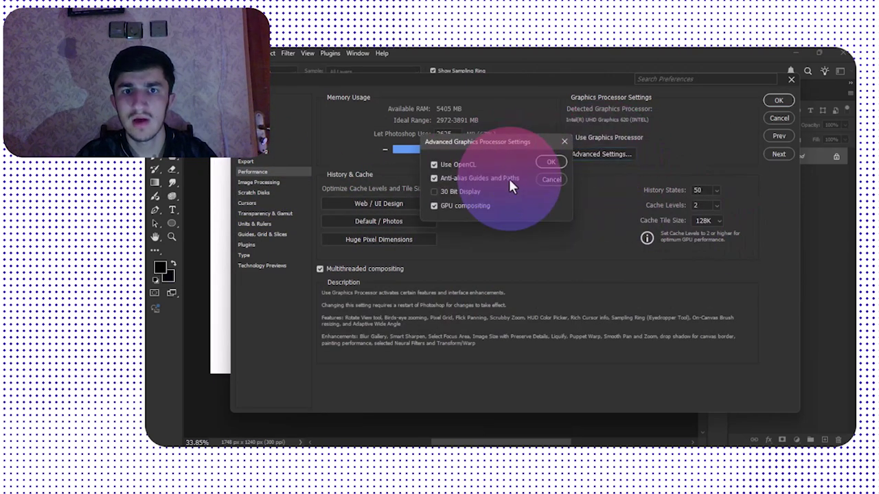
left_click_drag(500, 140, 591, 142)
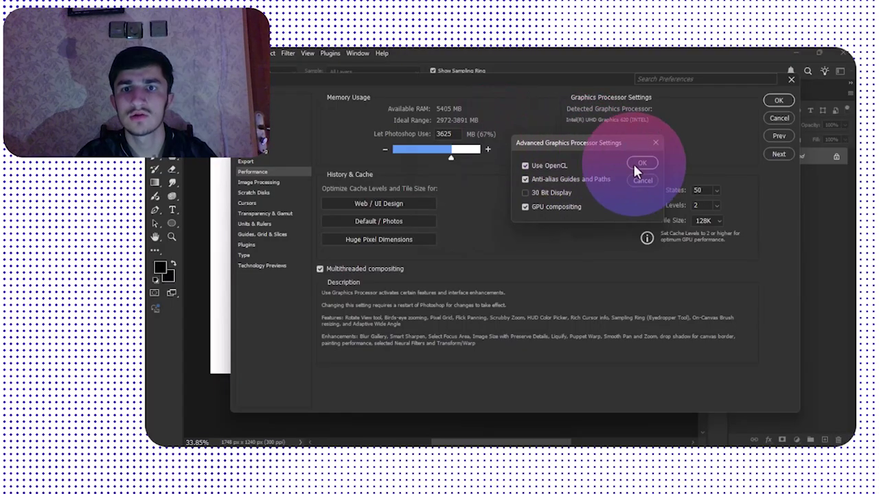
left_click(639, 181)
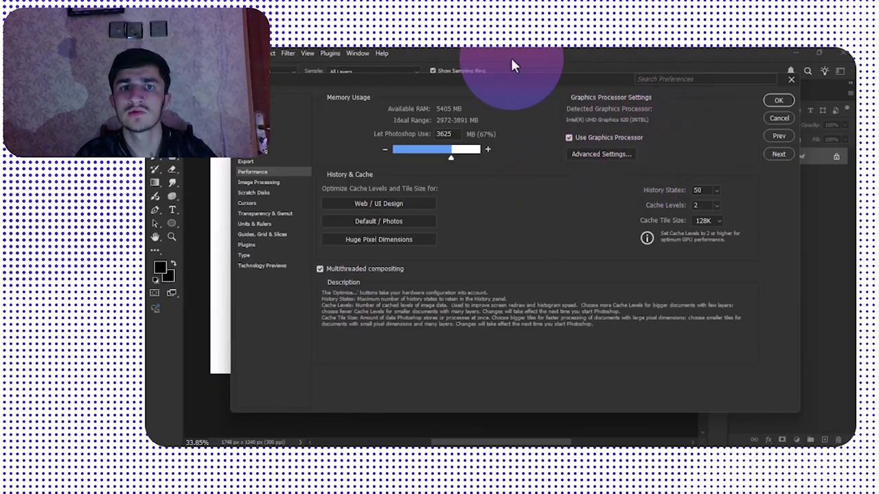
left_click(778, 118)
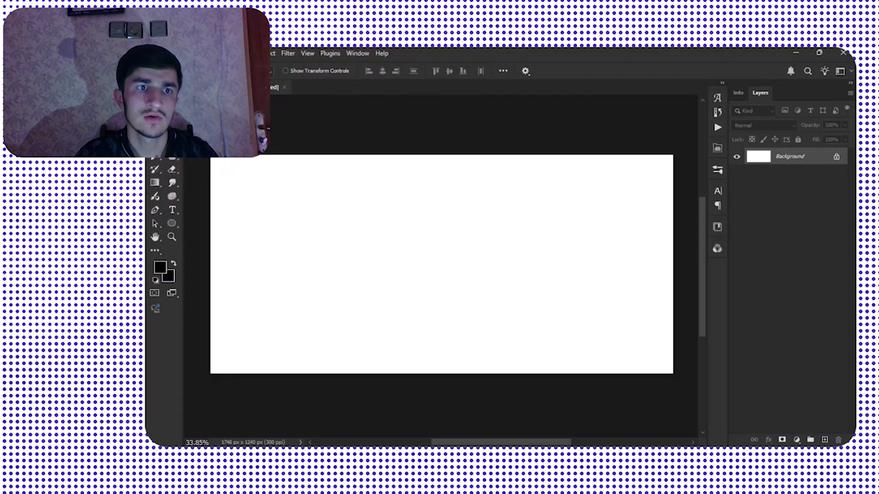
- Switch the toolbox back and forth between its two-column and single-column layouts, leaving it in a single column
left_click(156, 250)
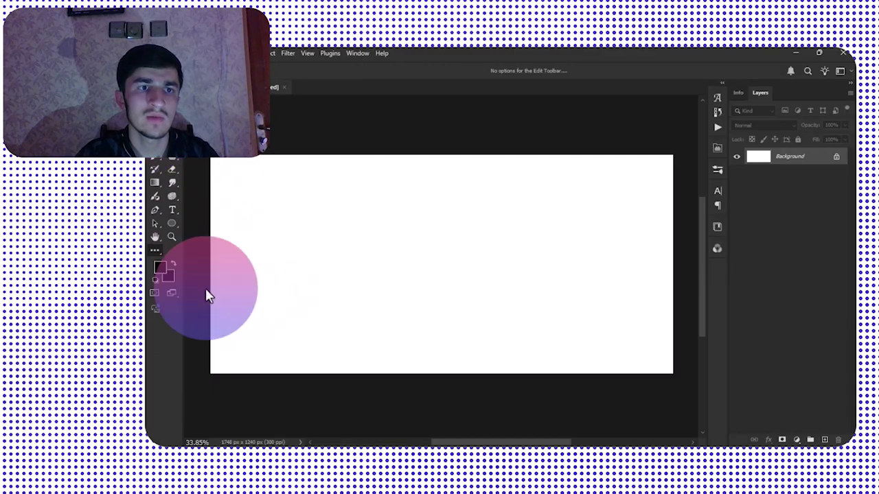
left_click(151, 90)
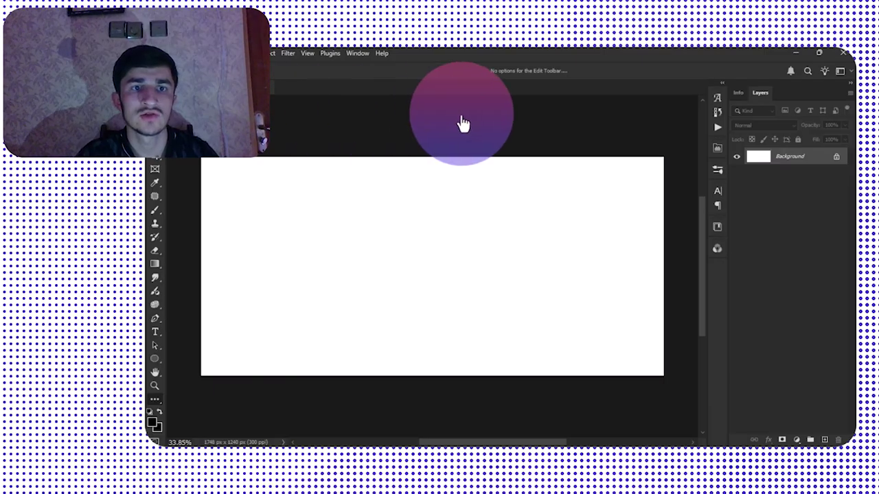
left_click_drag(154, 149, 156, 86)
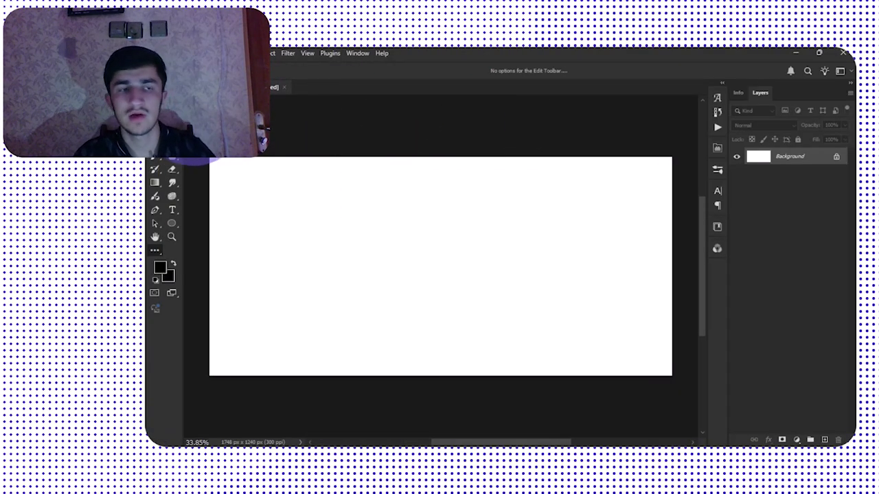
left_click(180, 148)
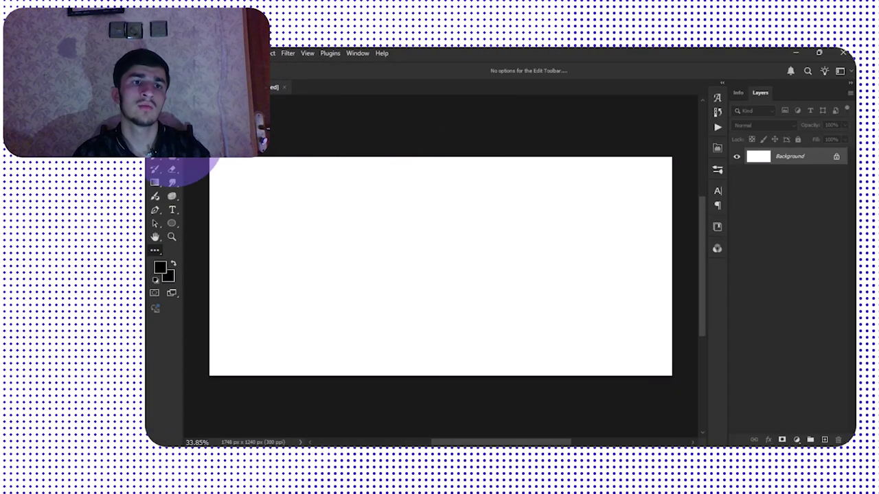
left_click(177, 151)
left_click(173, 275)
left_click(176, 412)
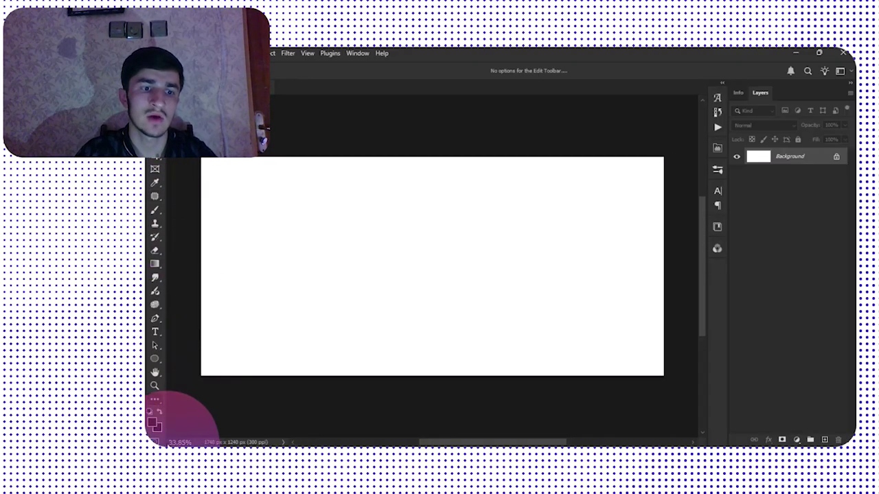
left_click(155, 152)
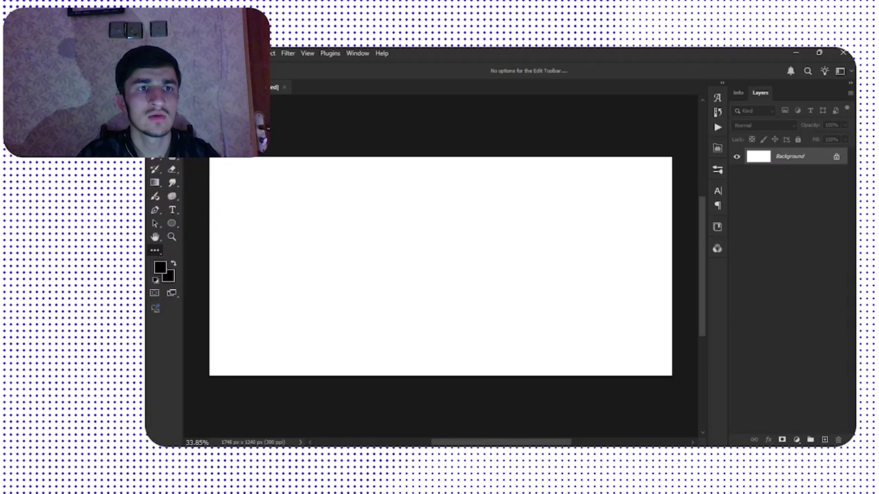
left_click(150, 83)
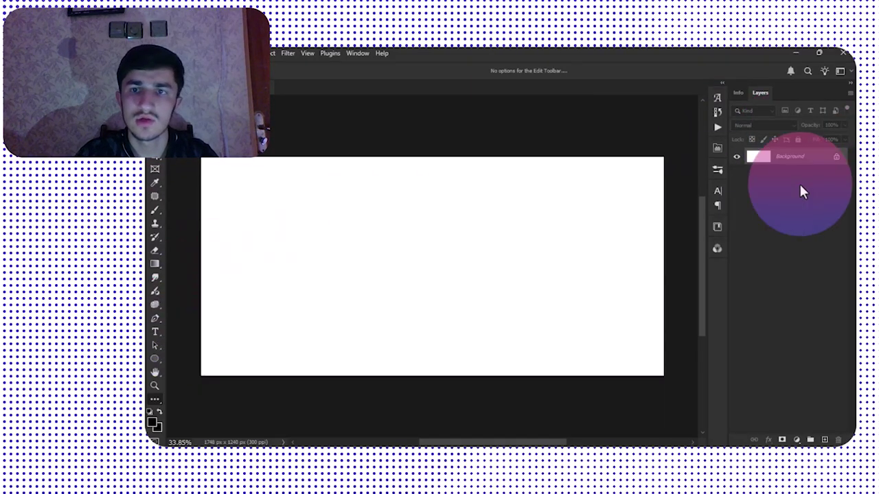
- Browse the entire font's characters in the Glyphs panel, from the Latin characters through to the Arabic ones
left_click(716, 97)
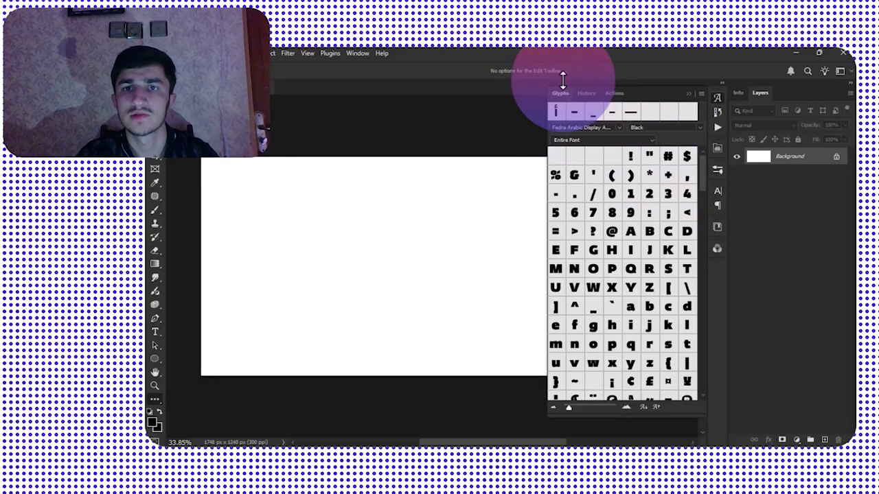
scroll(613, 319, "down", 10)
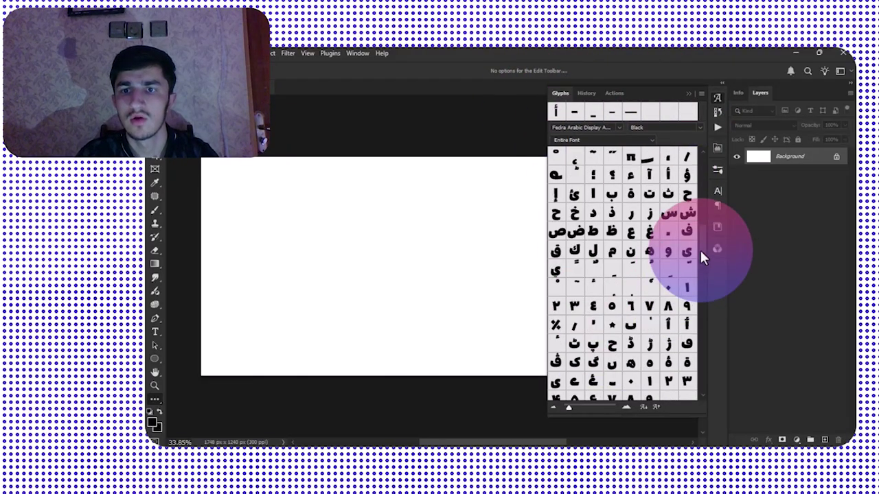
scroll(680, 359, "down", 5)
scroll(602, 185, "up", 6)
scroll(603, 185, "up", 10)
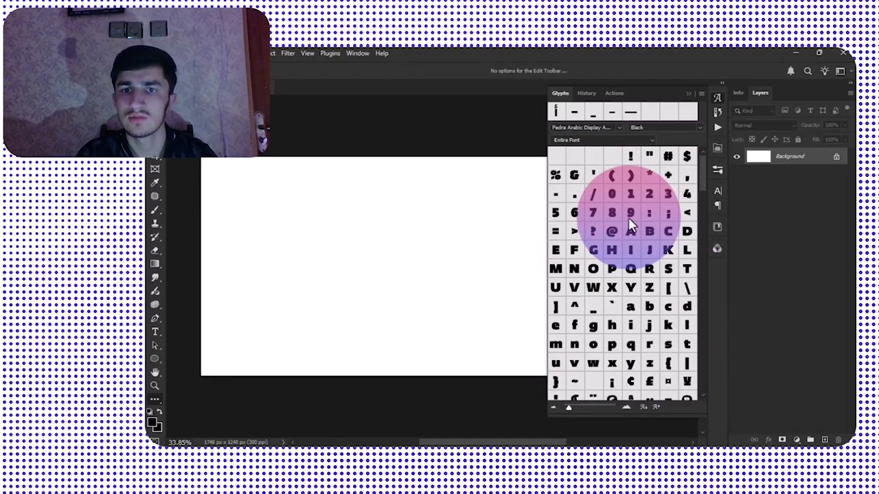
scroll(605, 214, "down", 5)
left_click_drag(706, 227, 703, 348)
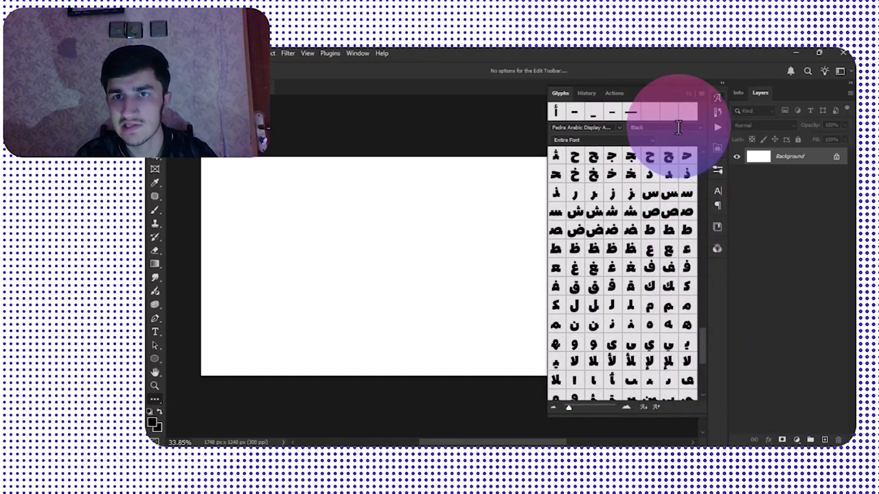
- View the document's recorded states in the History panel, and collapse the panel again
left_click(714, 110)
left_click(582, 92)
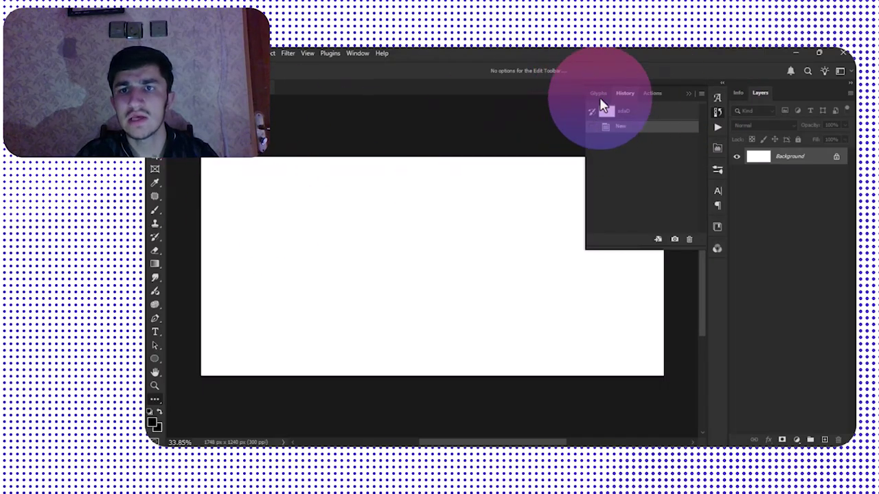
left_click(690, 94)
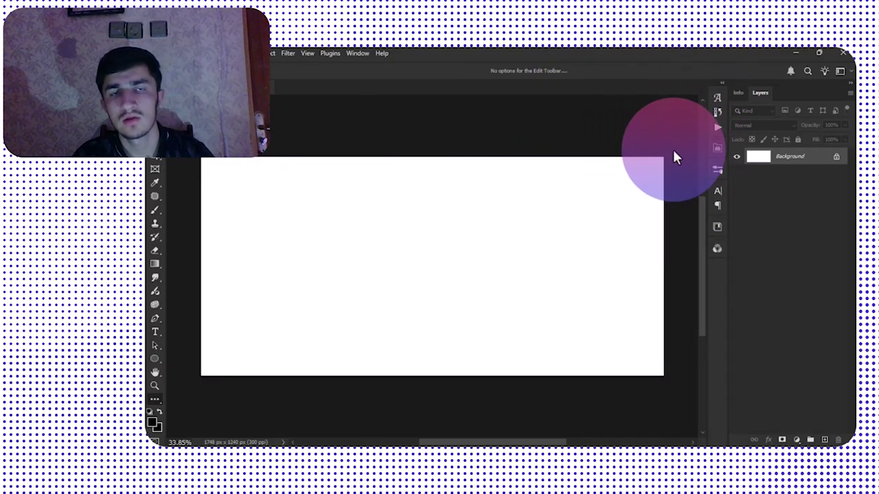
- Display the Shapes panel to browse its Wild Animals and Leaf Trees groups, and close the panel
left_click(357, 53)
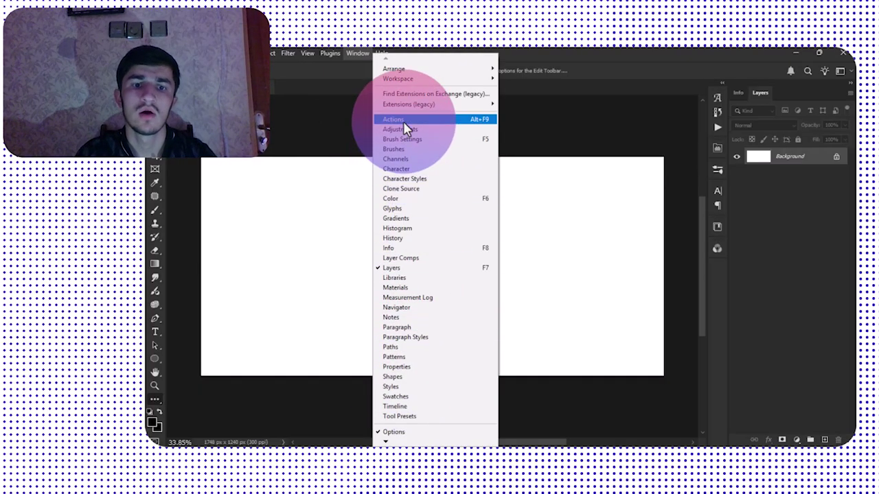
left_click(397, 377)
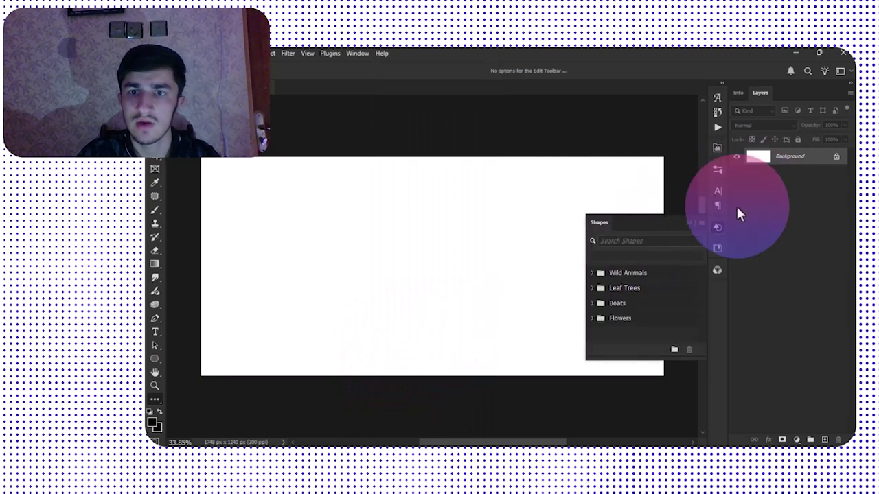
left_click(593, 275)
scroll(618, 312, "down", 5)
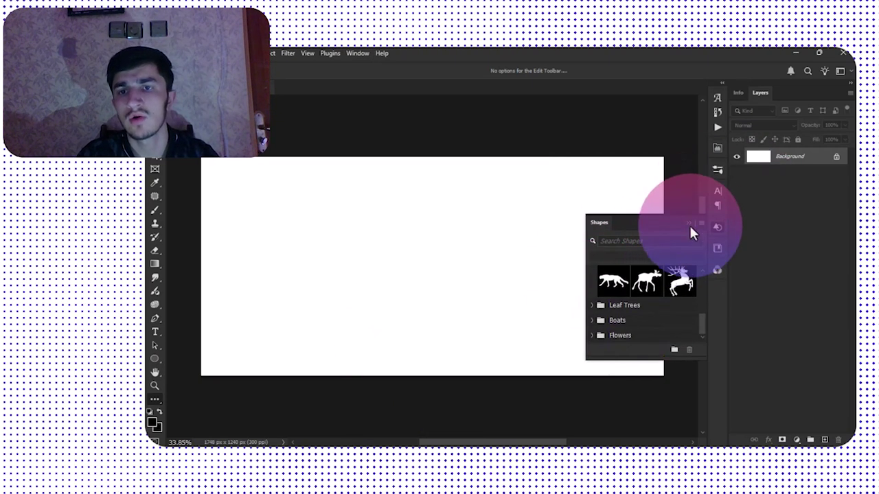
left_click(592, 305)
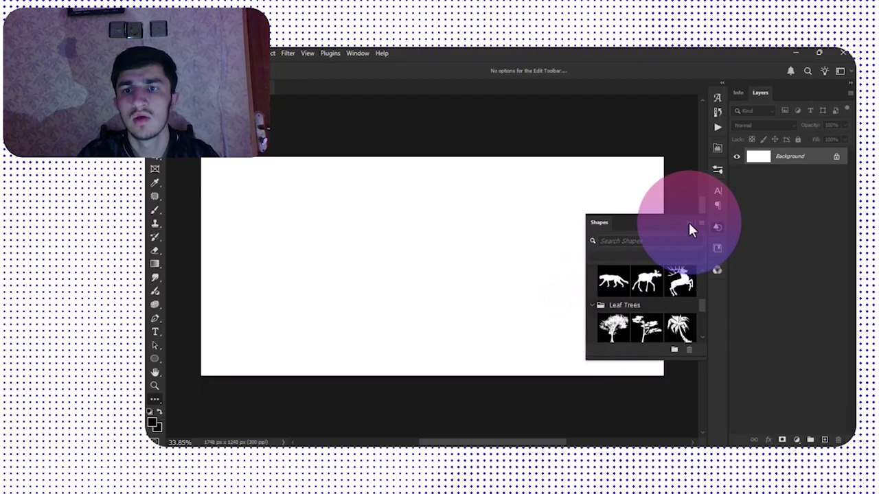
left_click(717, 226)
right_click(718, 230)
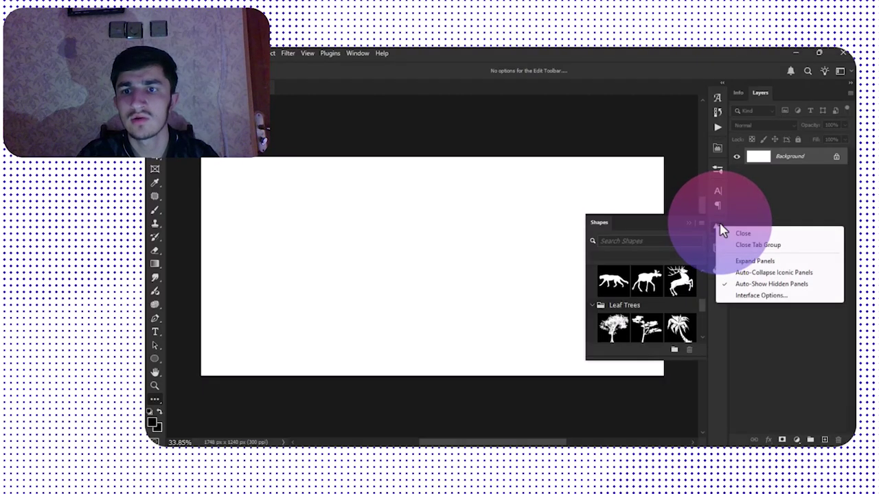
left_click(741, 234)
- Undock the Channels panel and return it to the dock, and collapse and re-expand the Layers panel group
left_click_drag(671, 258, 739, 288)
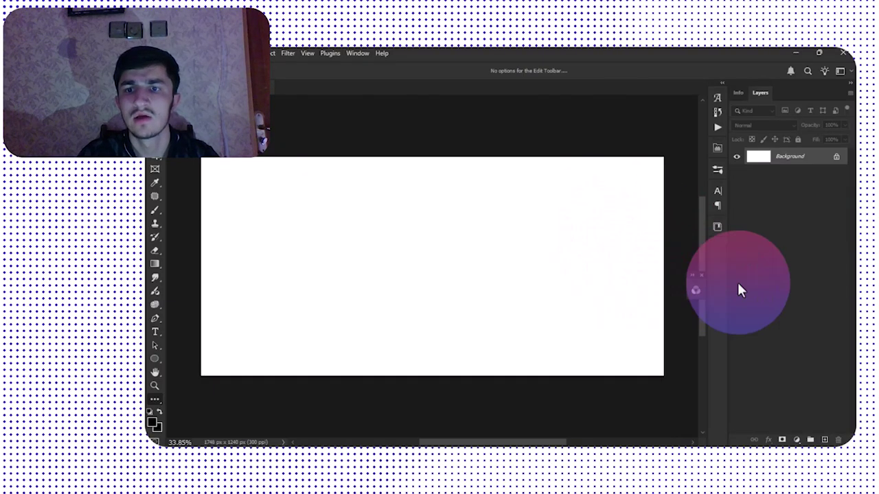
left_click(772, 92)
left_click_drag(728, 237, 714, 244)
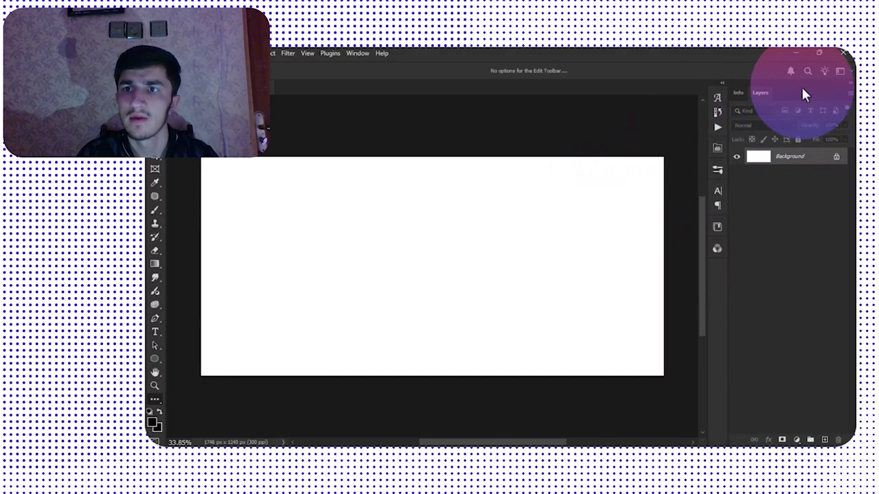
left_click(850, 83)
left_click(851, 85)
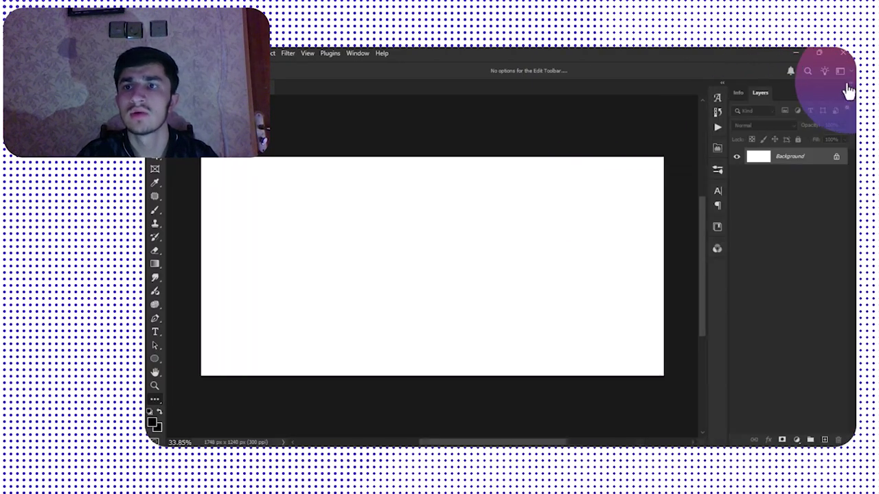
- Switch to the Painting workspace, collapsing its docked panels to icons and expanding them again
left_click(841, 71)
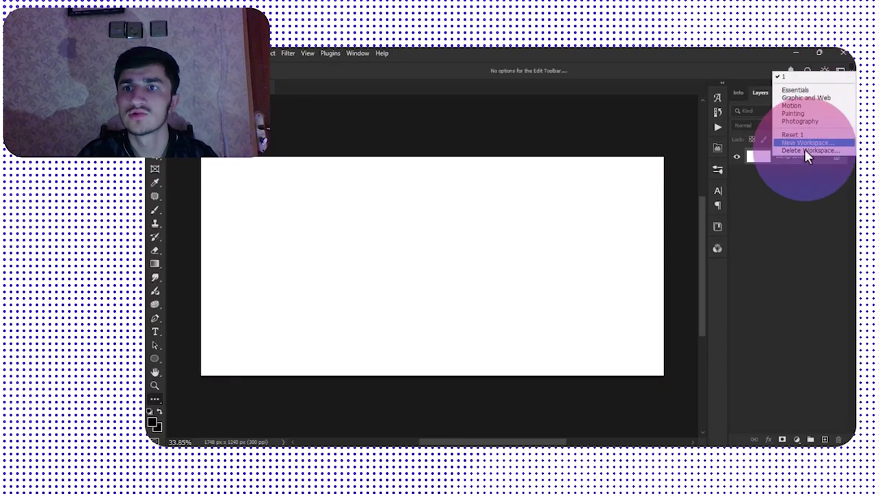
left_click(797, 113)
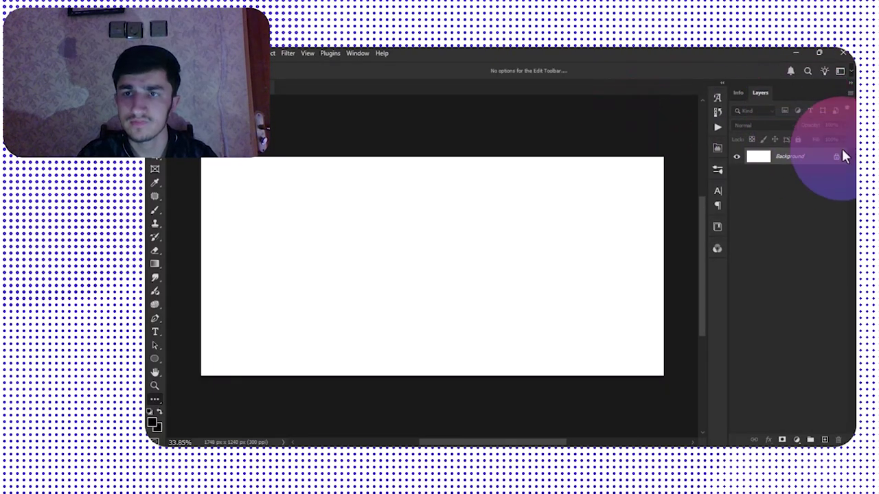
left_click(850, 83)
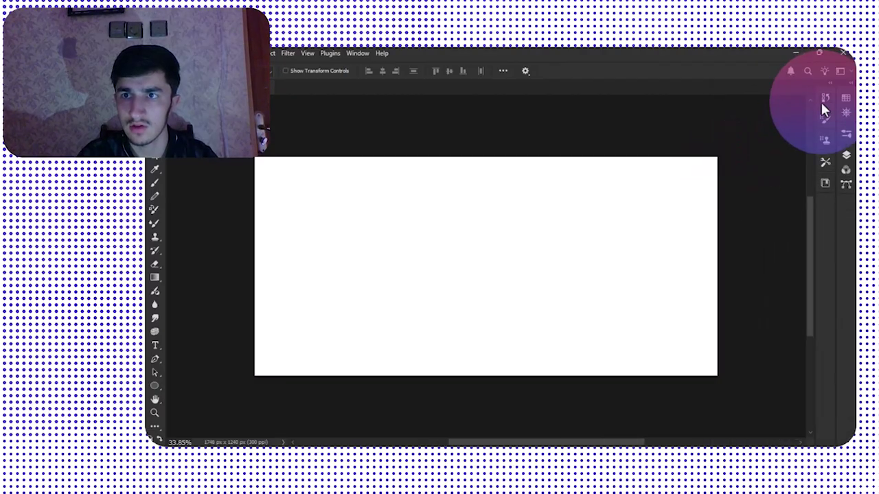
left_click(850, 88)
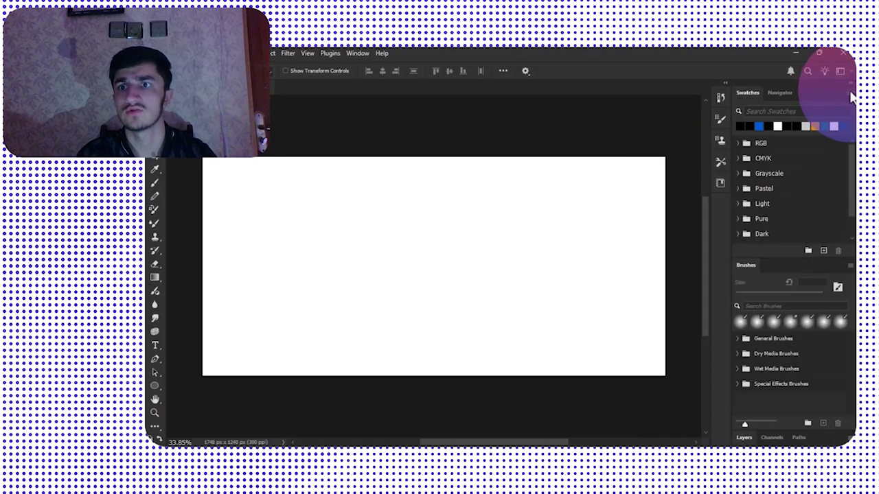
- Switch to the Graphic and Web workspace, and view the New Workspace dialog's name and capture options before cancelling it
left_click(850, 76)
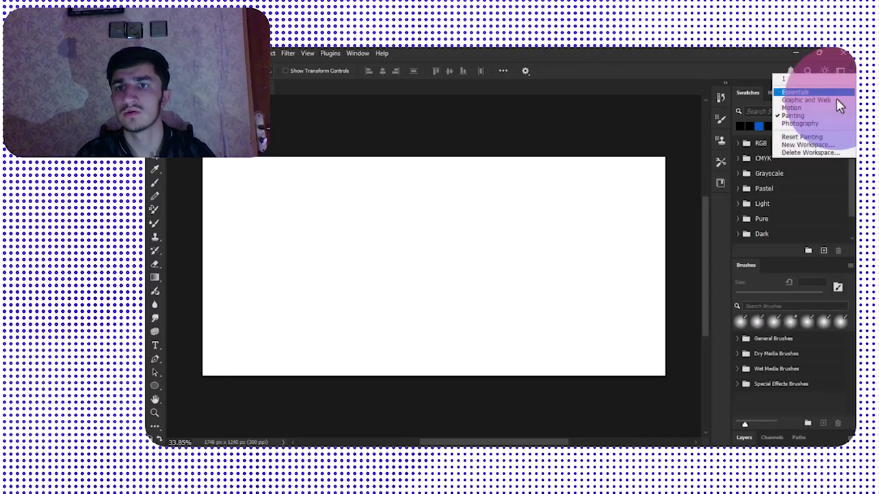
left_click(800, 101)
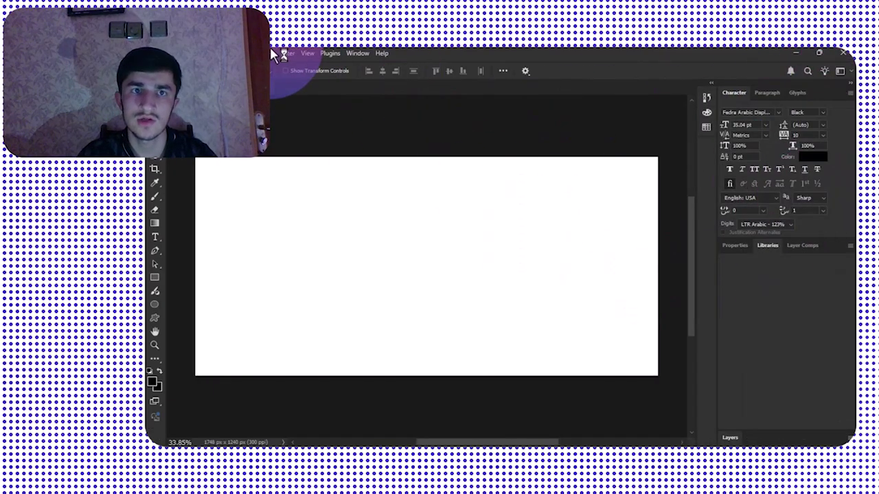
left_click(358, 53)
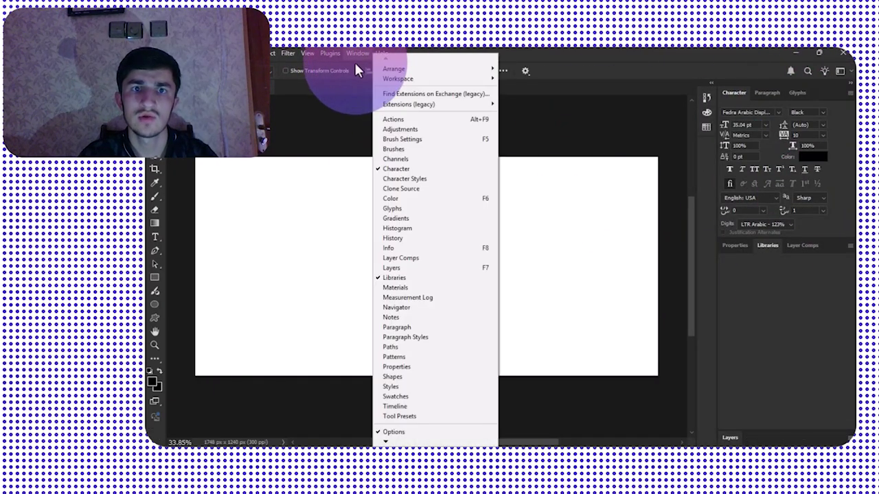
mouse_move(482, 71)
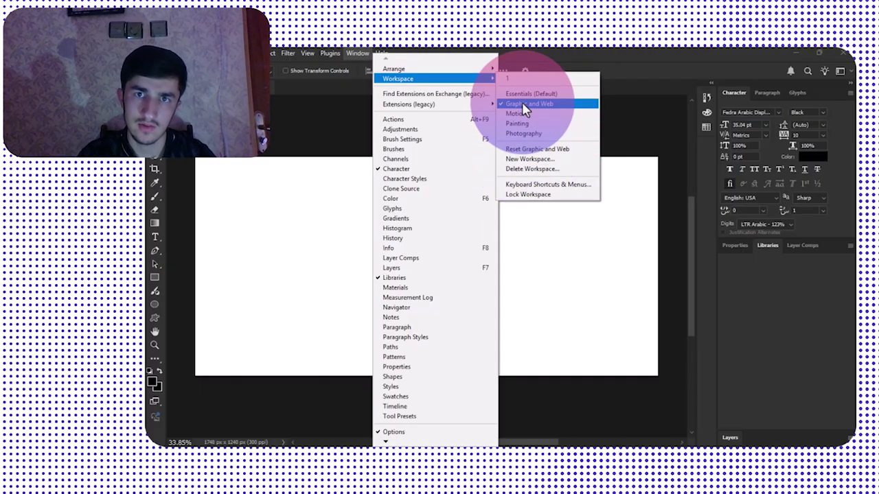
left_click(556, 160)
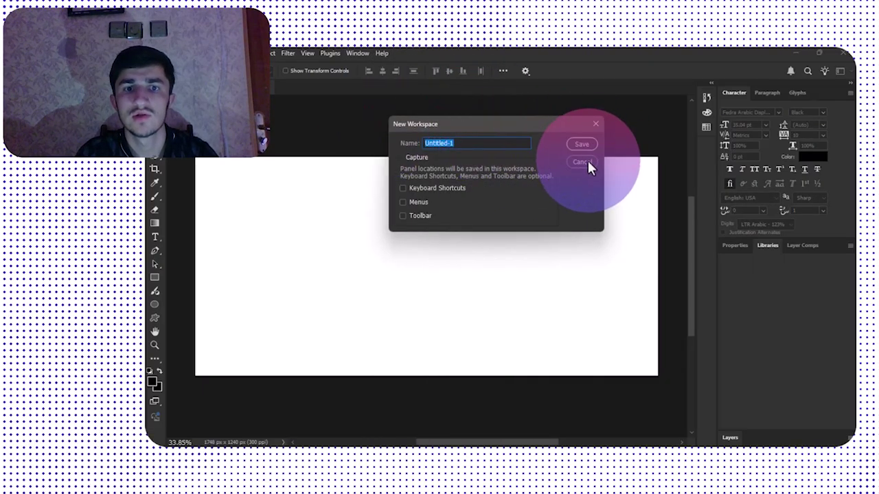
left_click(585, 162)
- Reset the Graphic and Web workspace to its default layout, and switch to the Motion workspace
left_click(357, 53)
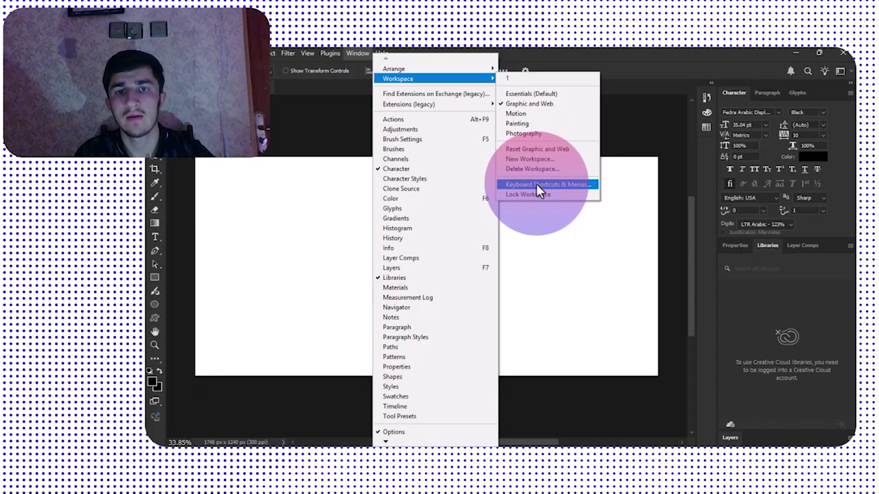
left_click(538, 150)
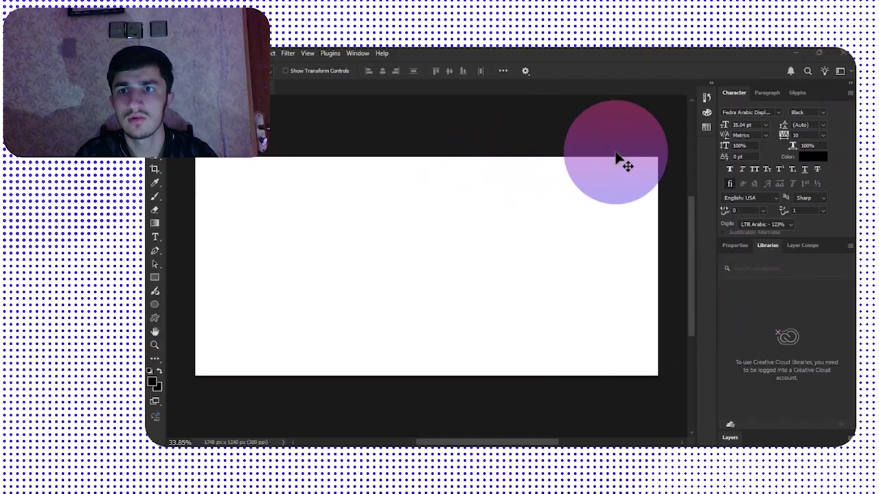
left_click(357, 53)
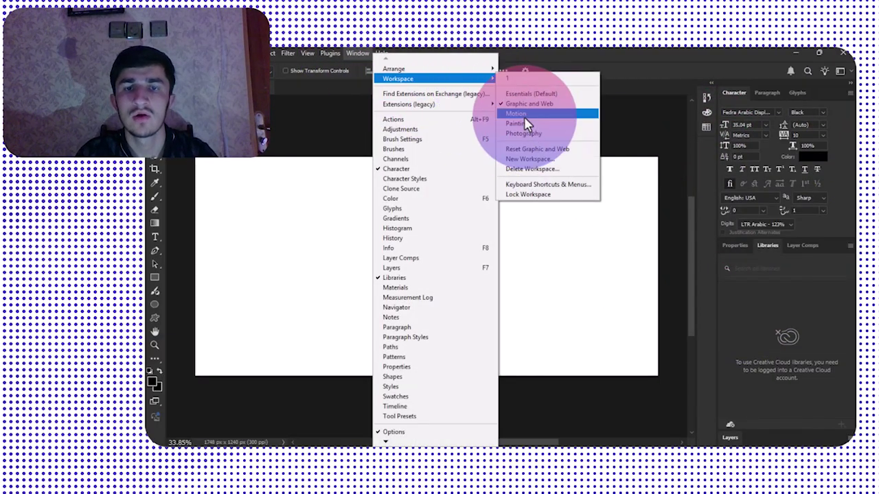
left_click(523, 114)
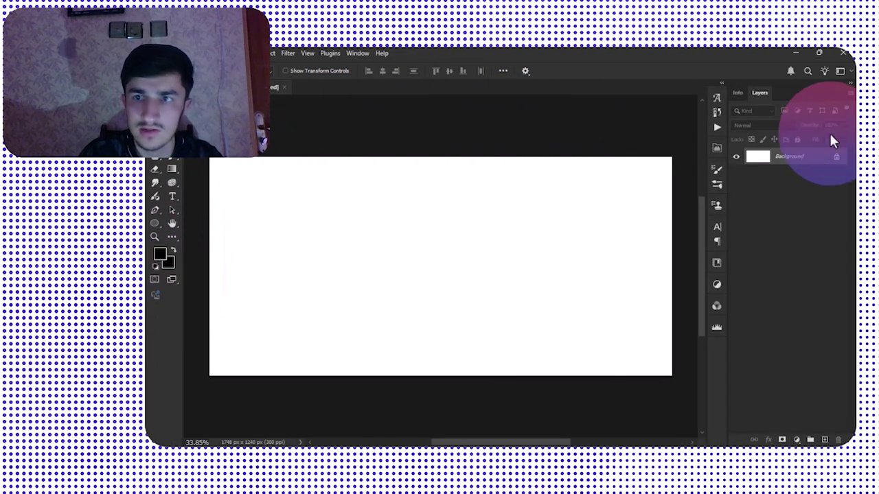
- Return to the Graphic and Web workspace, and switch from it to the custom workspace named 1
left_click(842, 72)
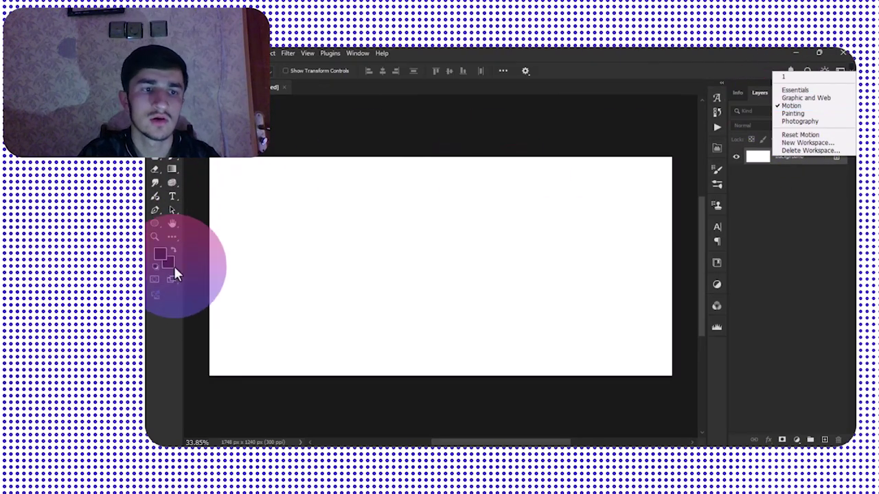
left_click(833, 102)
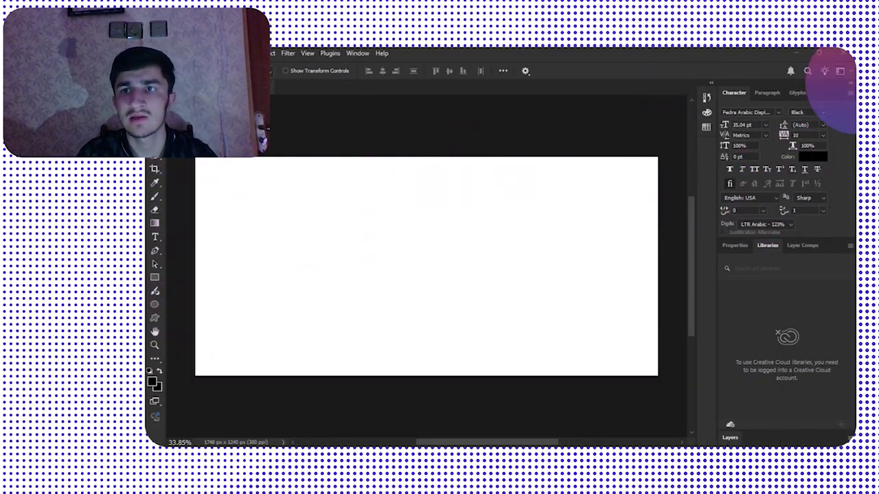
left_click(840, 71)
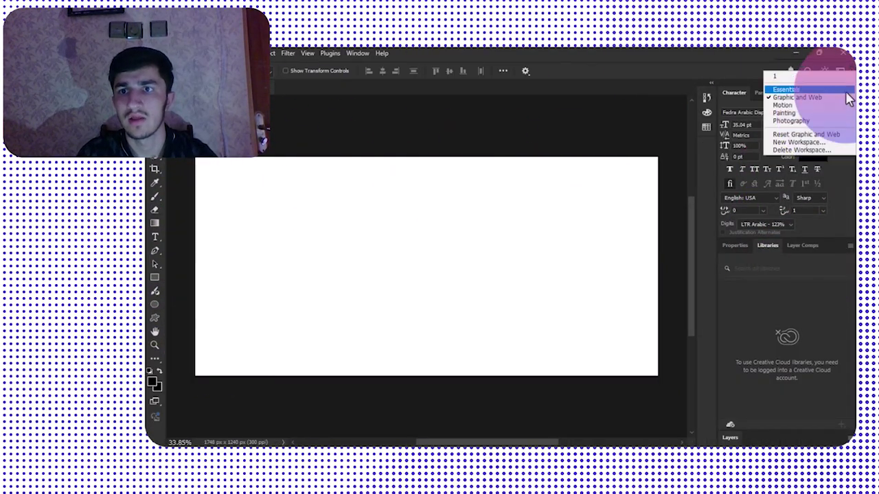
left_click(777, 78)
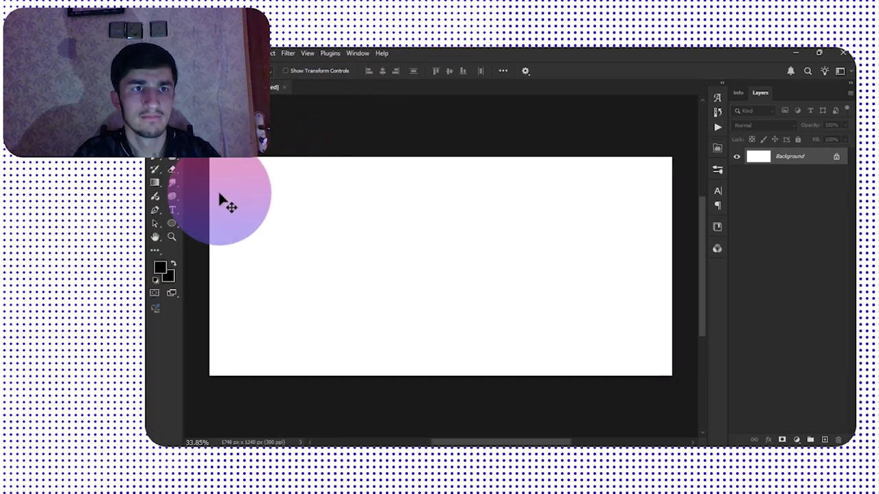
scroll(220, 200, "down", 1)
scroll(220, 199, "up", 2)
scroll(206, 192, "down", 2)
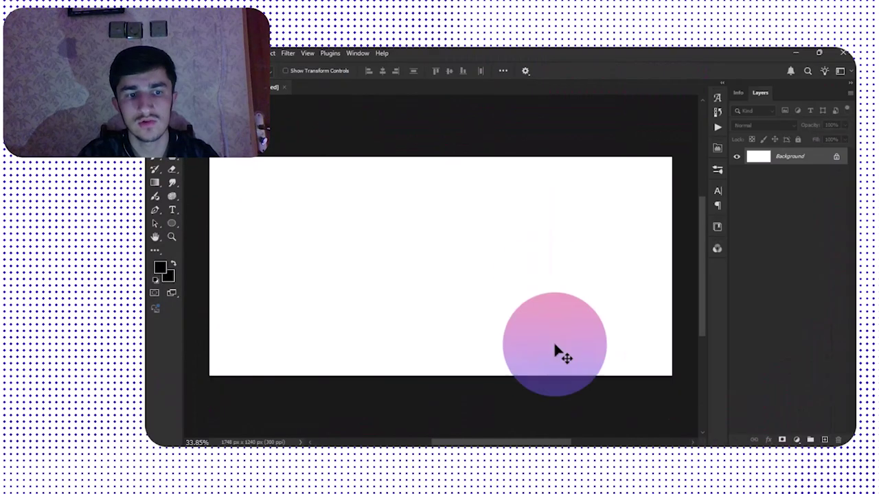
left_click_drag(455, 313, 444, 267)
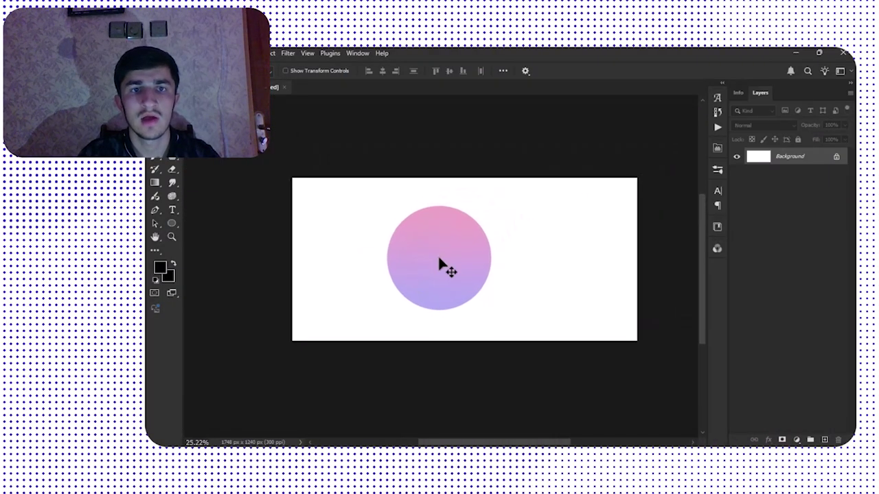
left_click(358, 52)
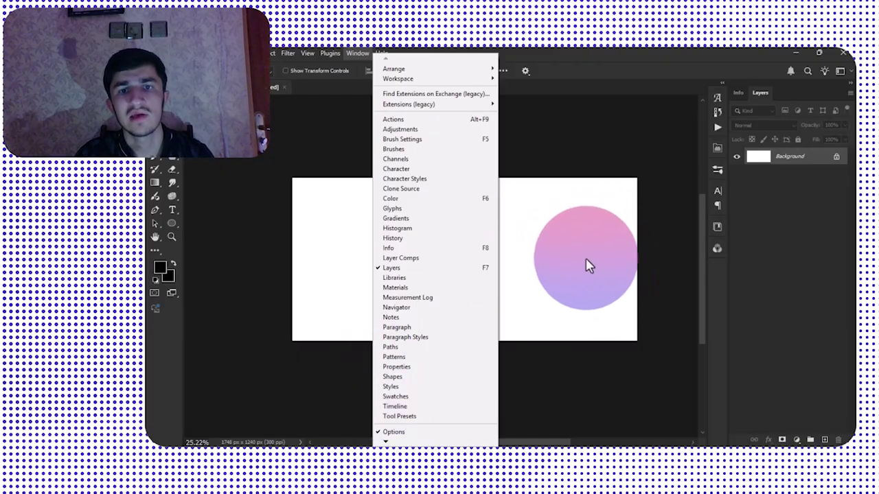
left_click(499, 189)
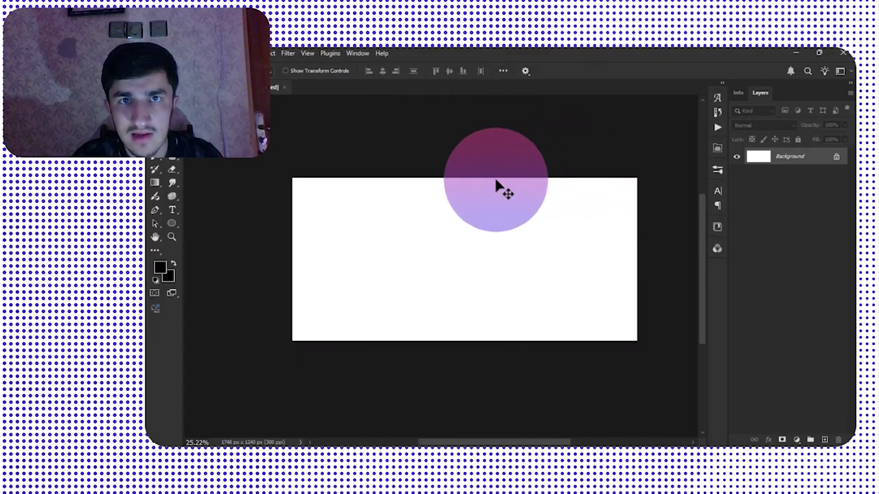